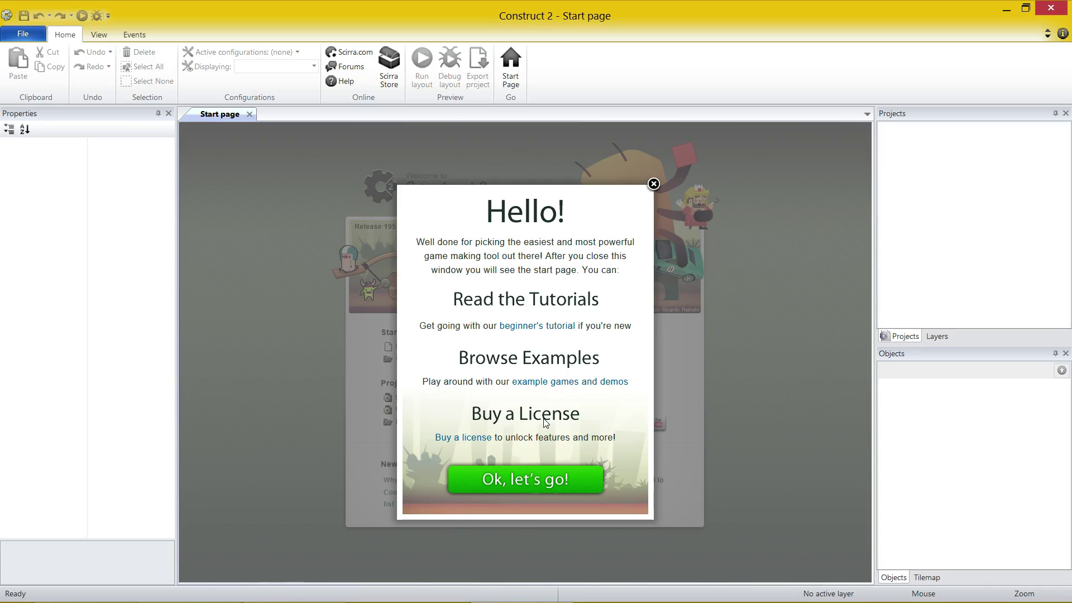
Step: Dismiss the Hello! welcome dialog with 'Ok, let's go!'
click(518, 482)
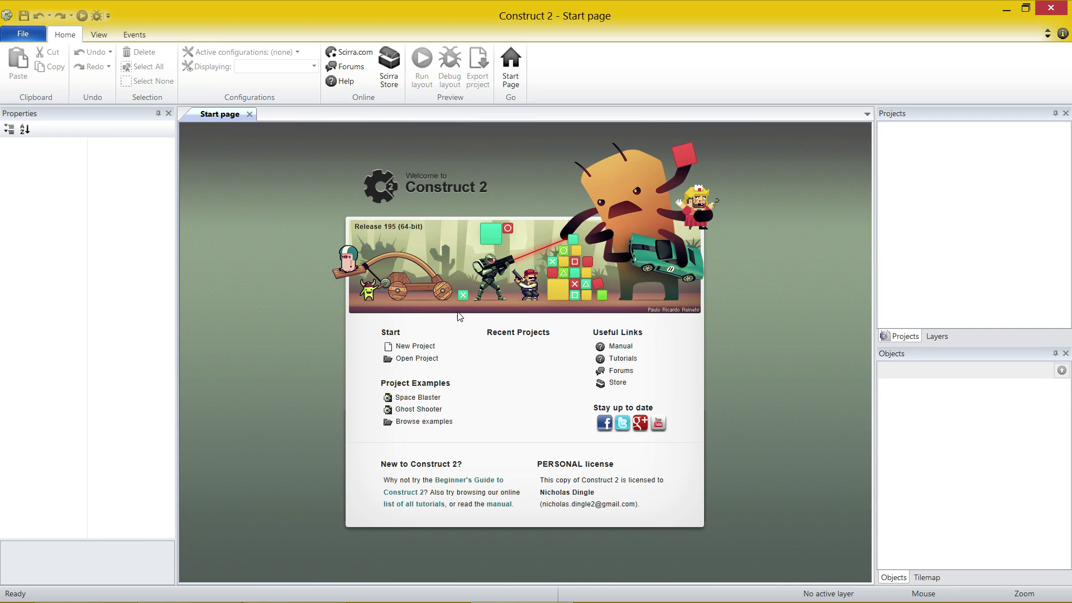
Step: Start a new project and browse the empty SD 16:9, HD 720p and HD 1080p landscape options
click(425, 349)
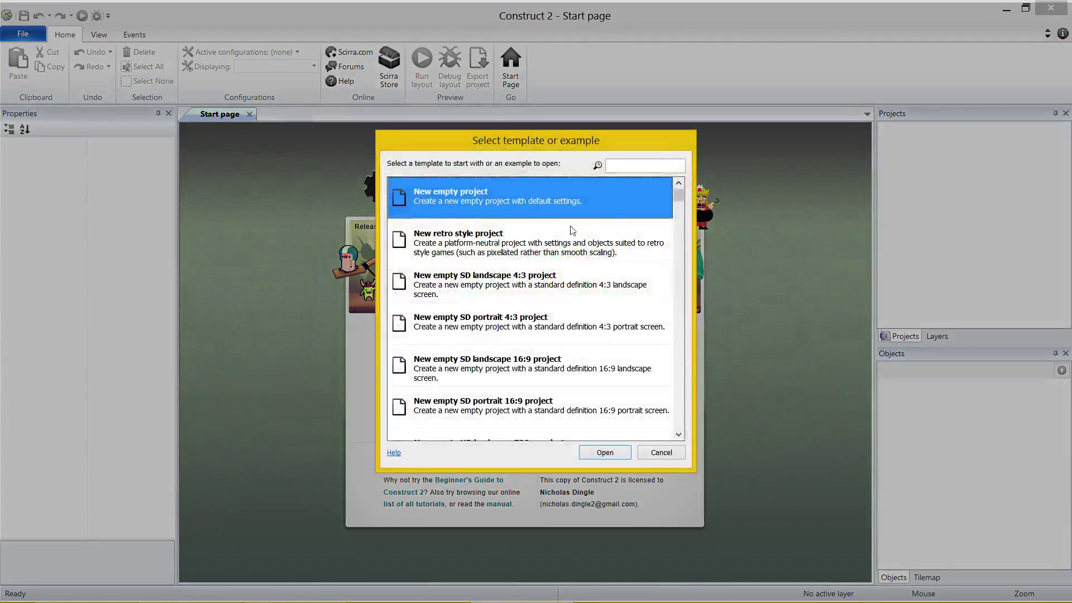
mouse_move(678, 196)
mouse_down()
mouse_move(681, 376)
mouse_move(661, 443)
mouse_move(670, 184)
mouse_up()
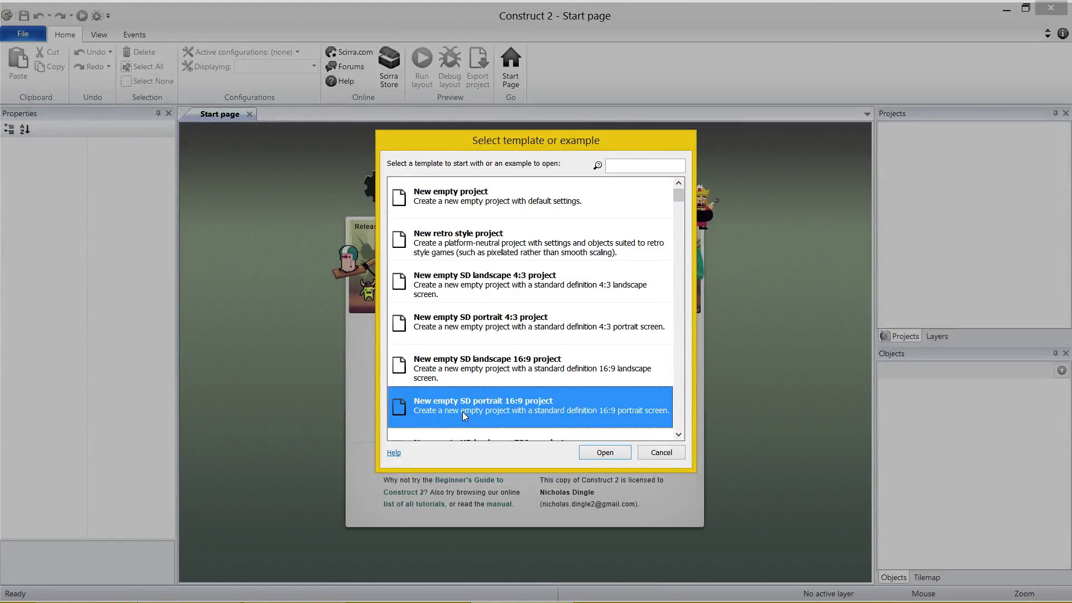
scroll(642, 366, down, 5)
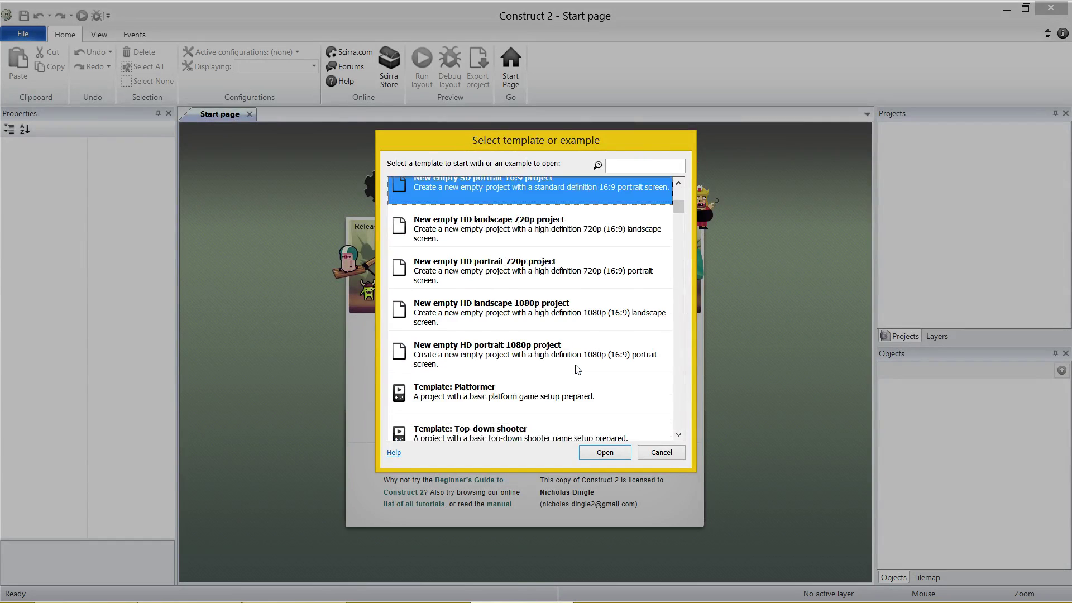
scroll(586, 369, up, 5)
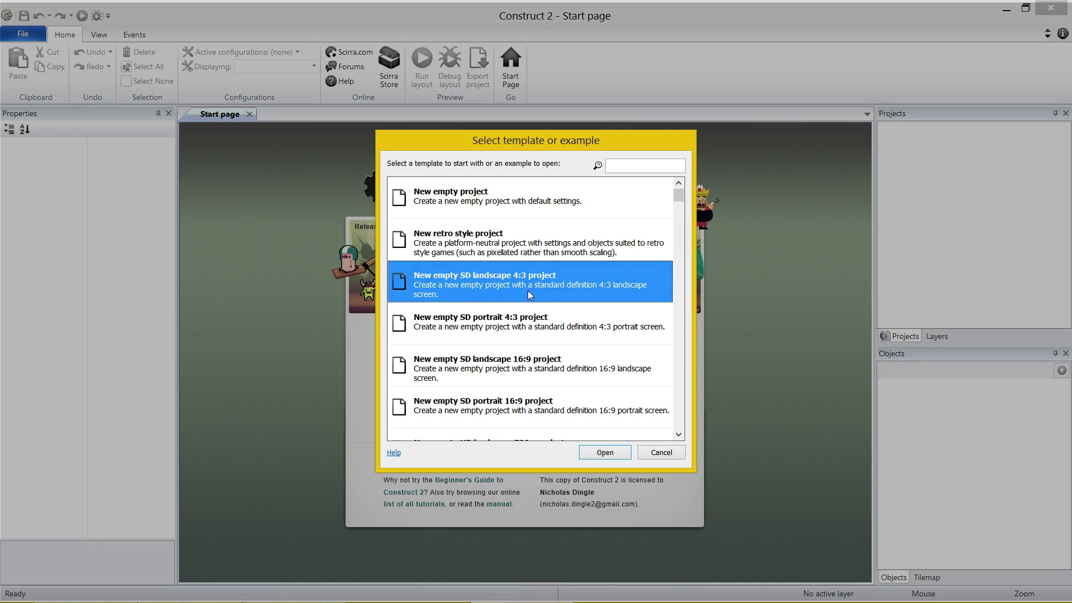
click(530, 368)
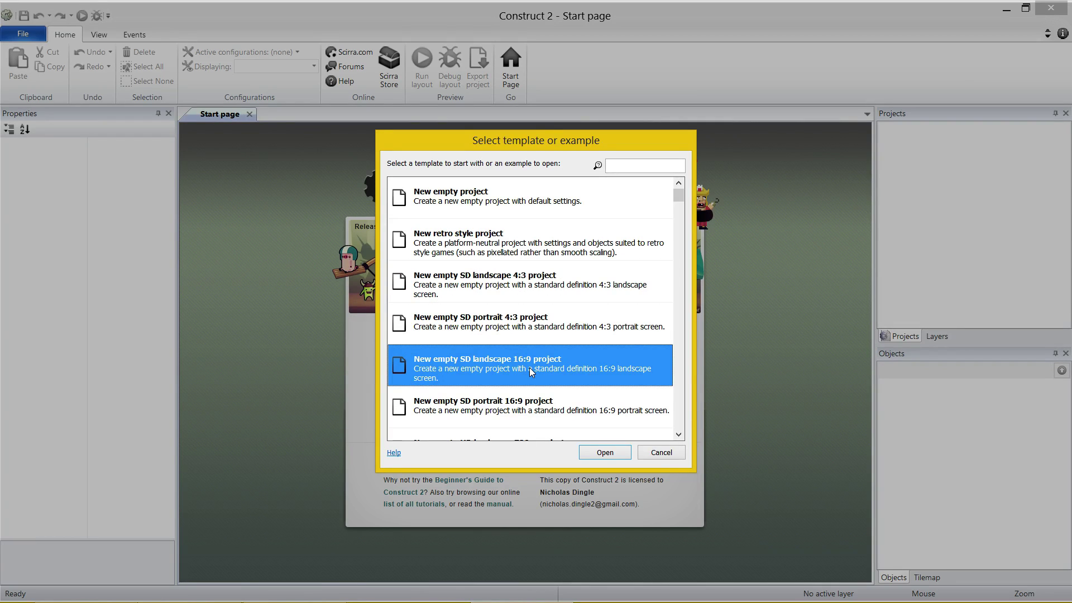
scroll(529, 367, down, 2)
click(560, 354)
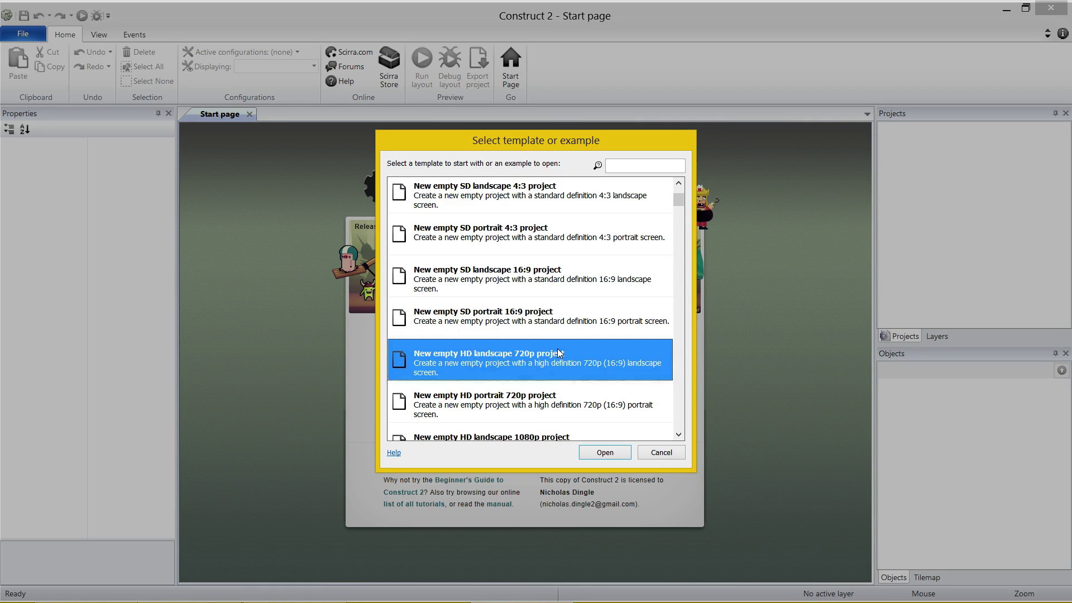
scroll(573, 404, down, 1)
click(560, 400)
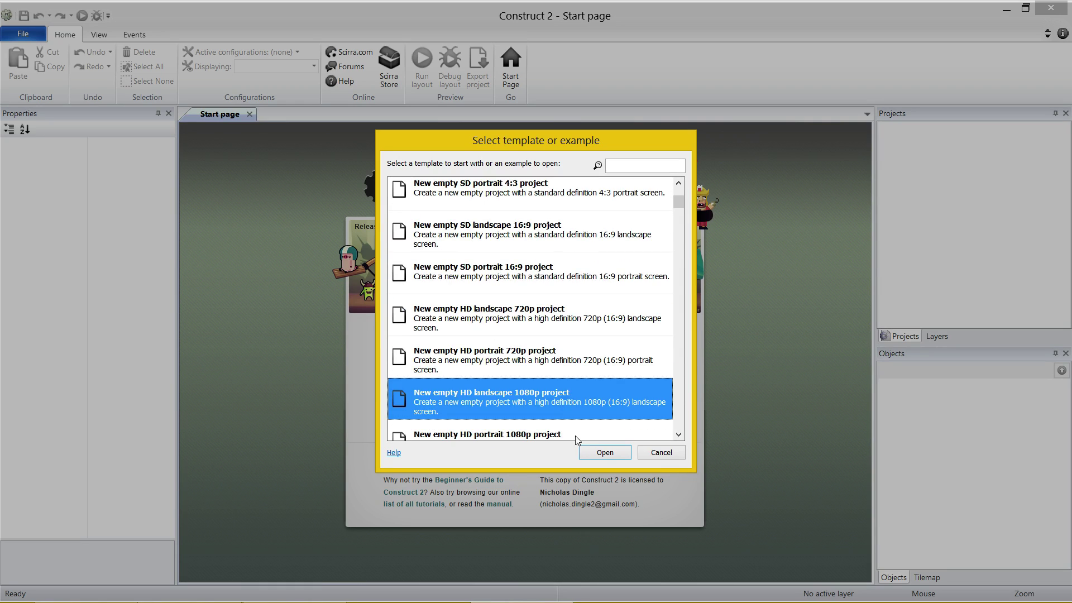
scroll(575, 435, down, 5)
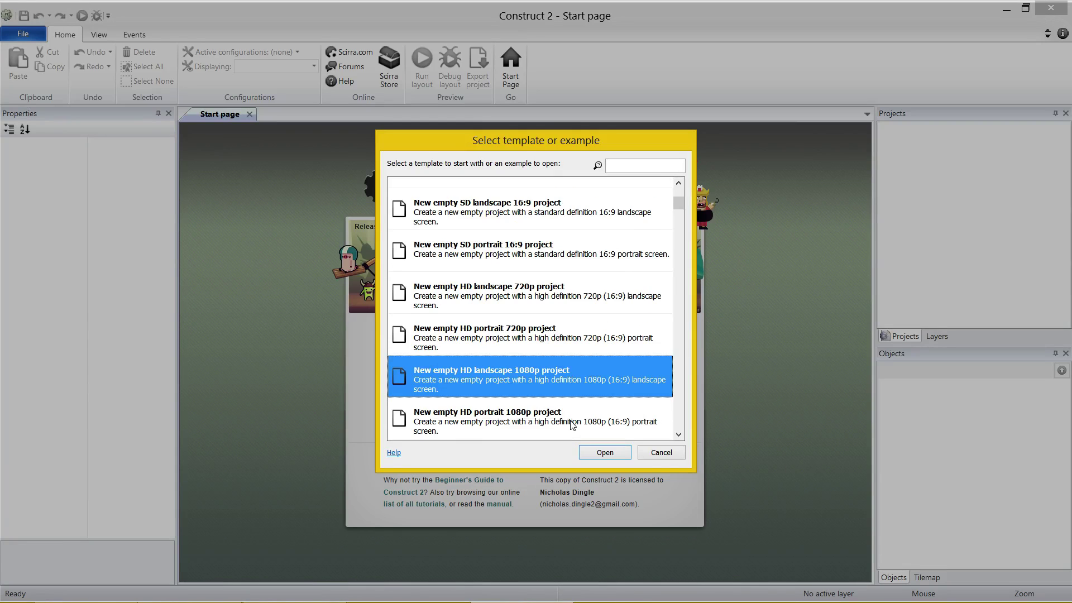
Step: Compare the Platformer, Top-down shooter, Vertical space shooter and Driving game templates, choosing Platformer
click(489, 273)
click(491, 337)
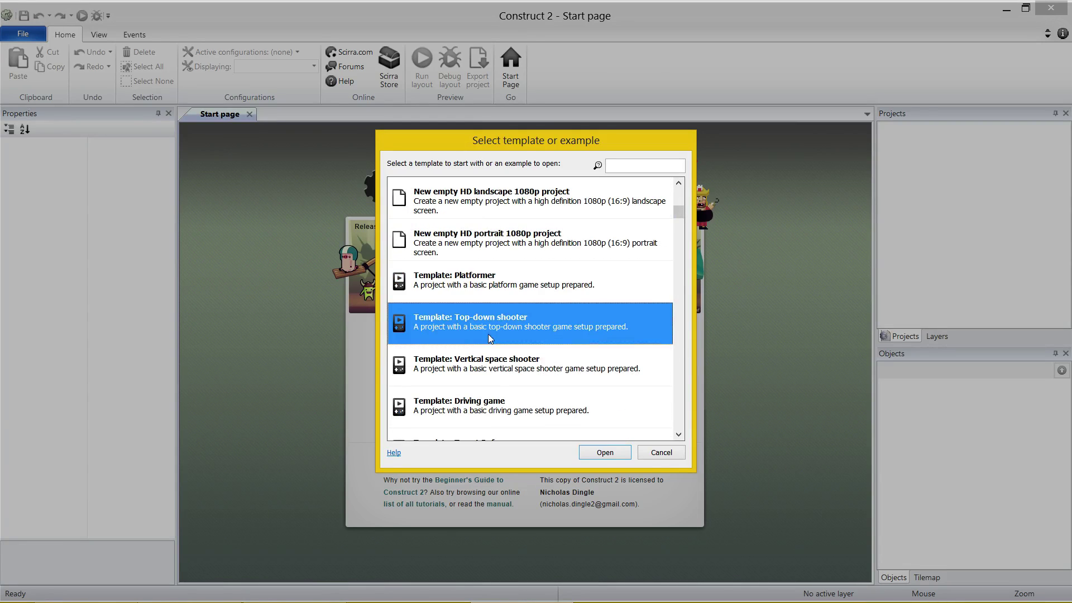
click(494, 373)
click(488, 415)
scroll(487, 414, down, 2)
scroll(544, 416, up, 2)
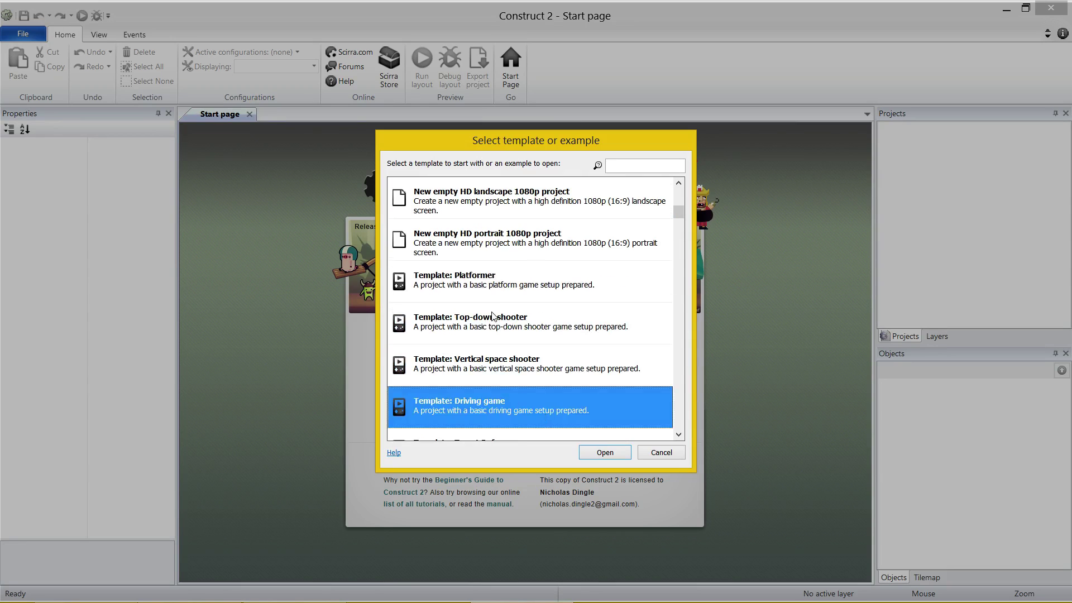
click(501, 281)
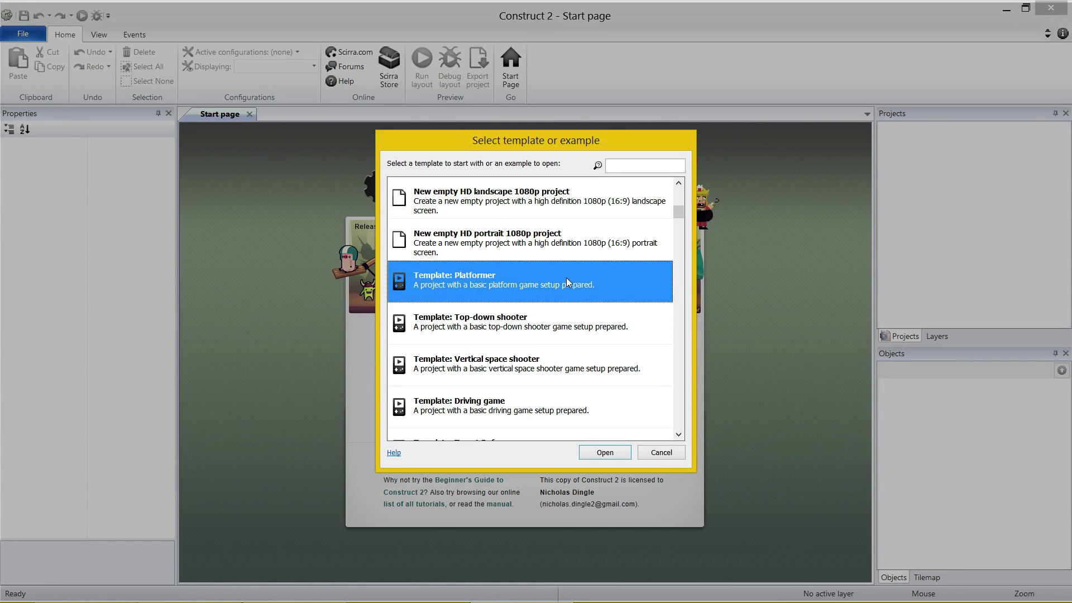
Step: Create the Platformer-template project, dismiss the Start Page's Hello! dialog, and return to Layout 1
click(614, 454)
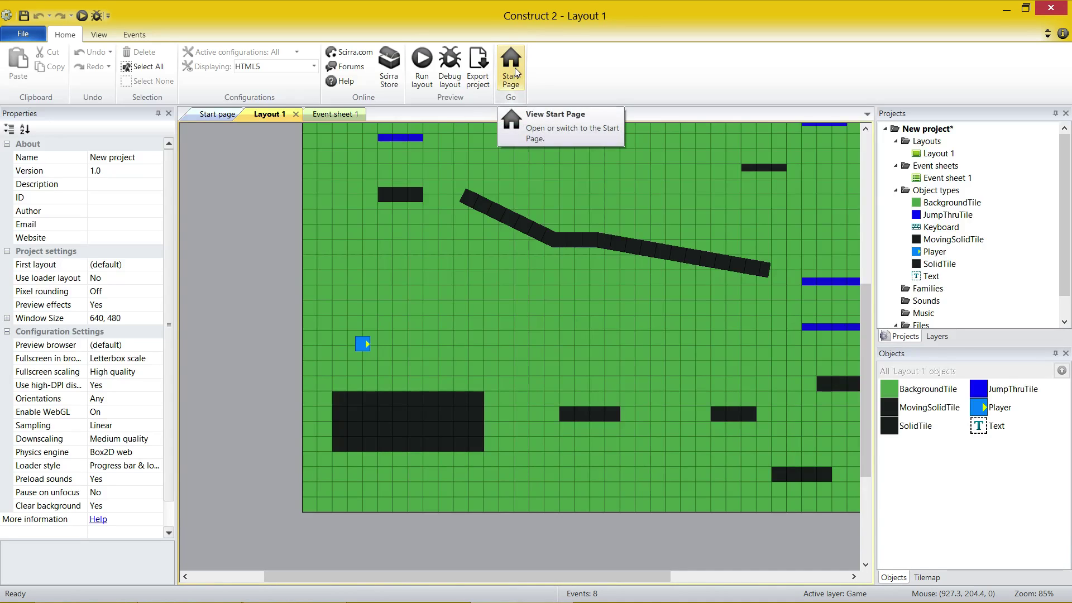
key(ctrl+Tab)
key(ctrl+Tab)
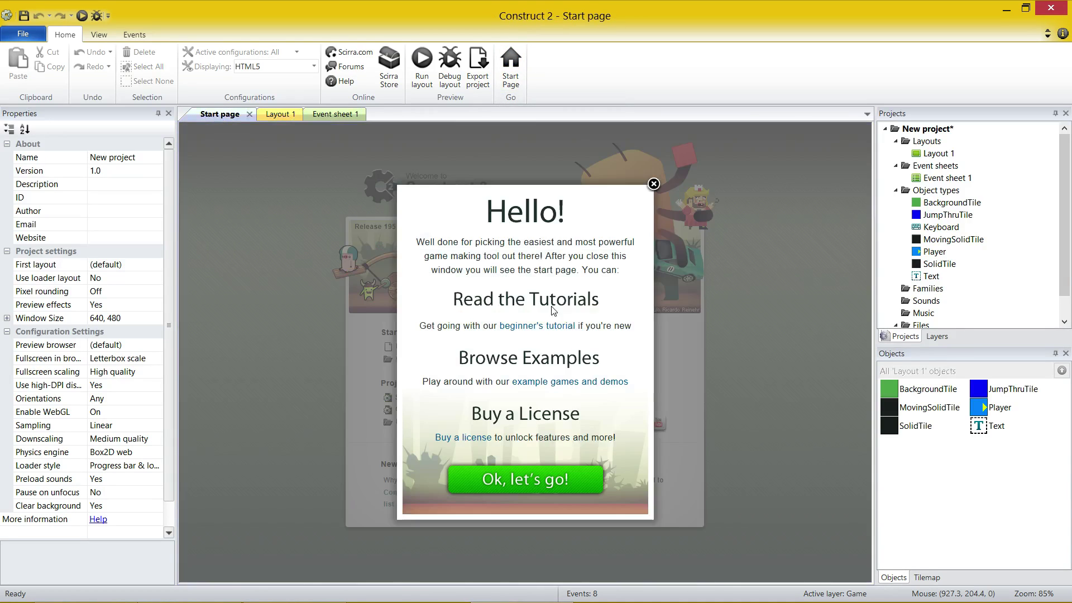
click(653, 184)
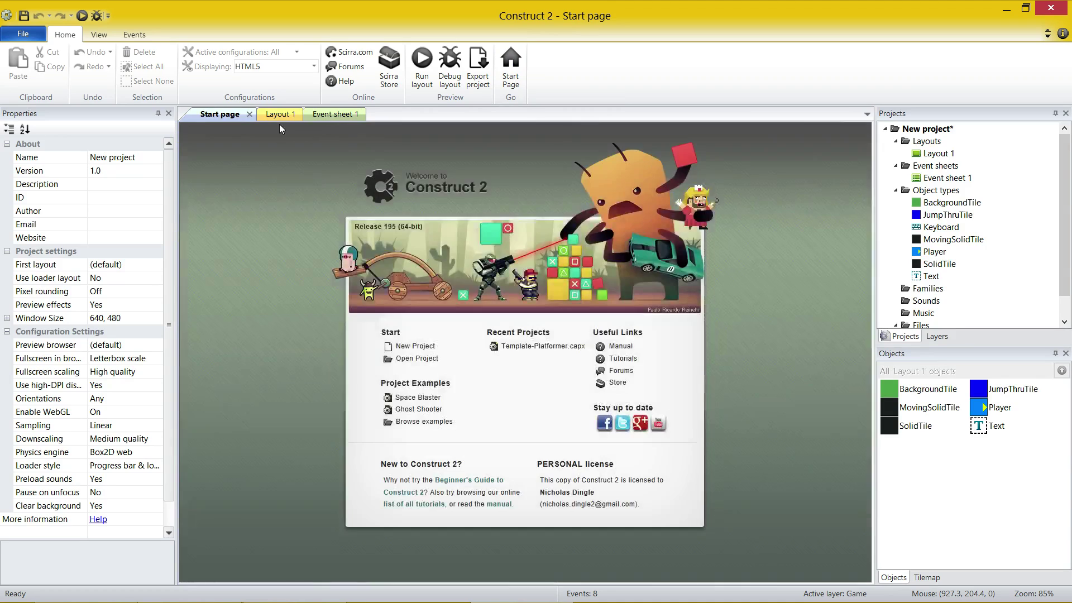
click(278, 115)
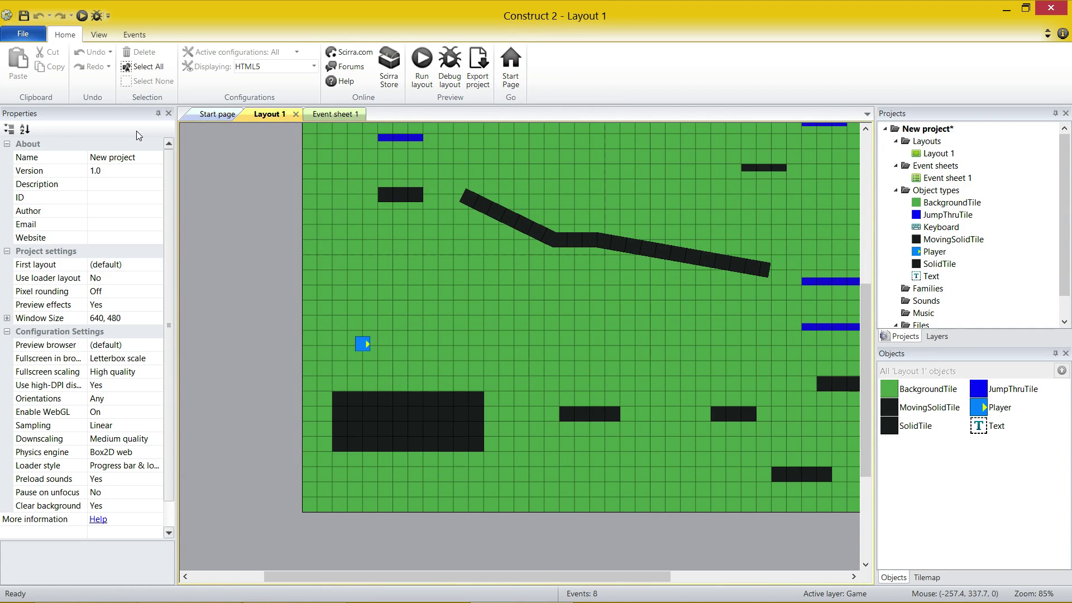
Step: Toggle the Z order, Bookmarks, Configurations, Tilemap and Objects bars on and off
click(100, 35)
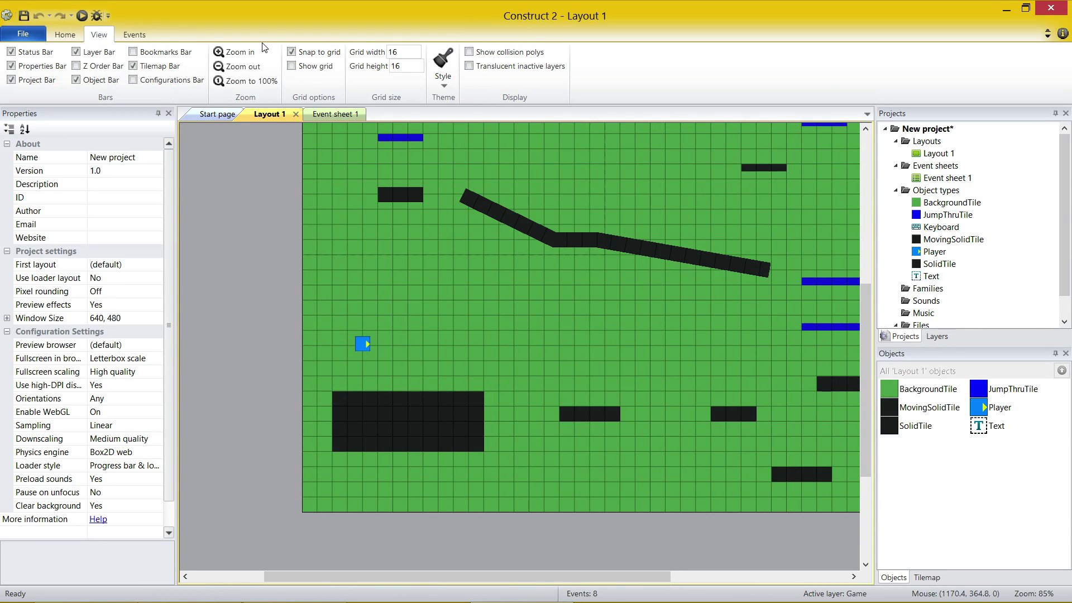
click(108, 67)
click(107, 67)
click(170, 53)
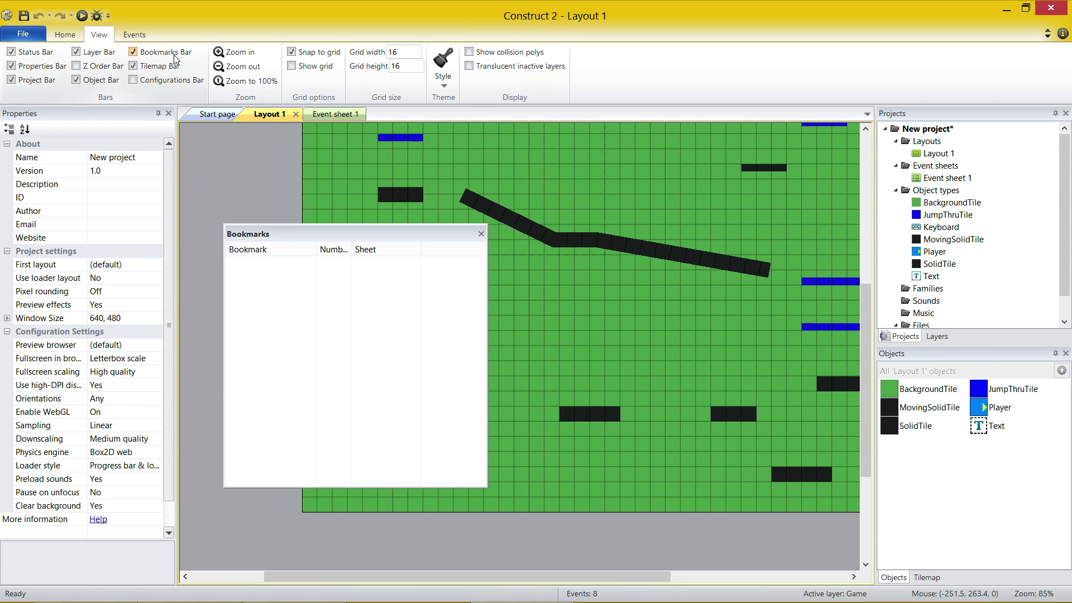
click(171, 52)
click(173, 81)
click(187, 83)
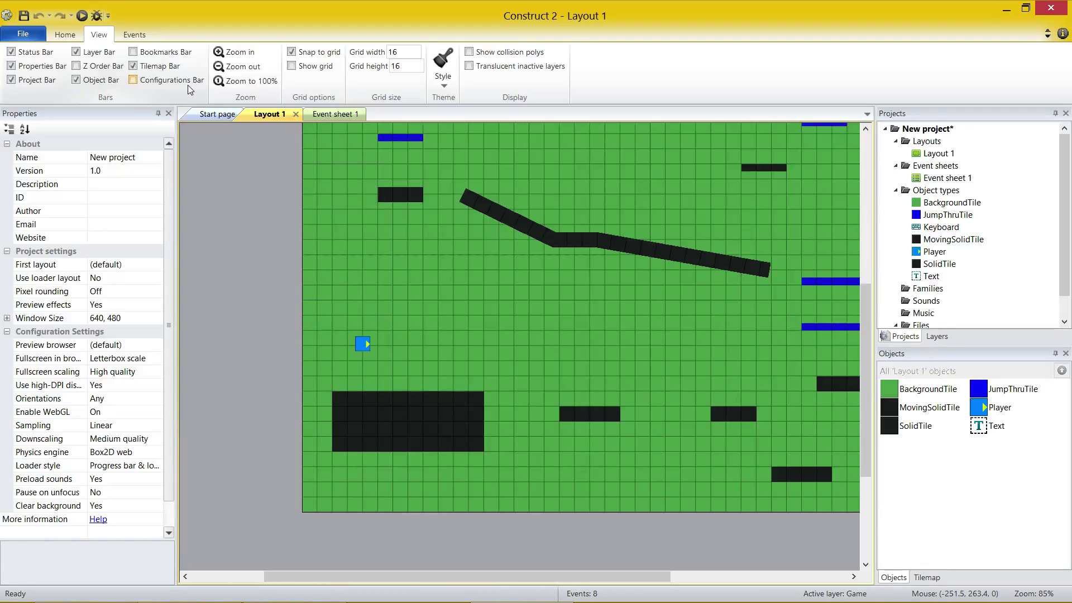
click(168, 68)
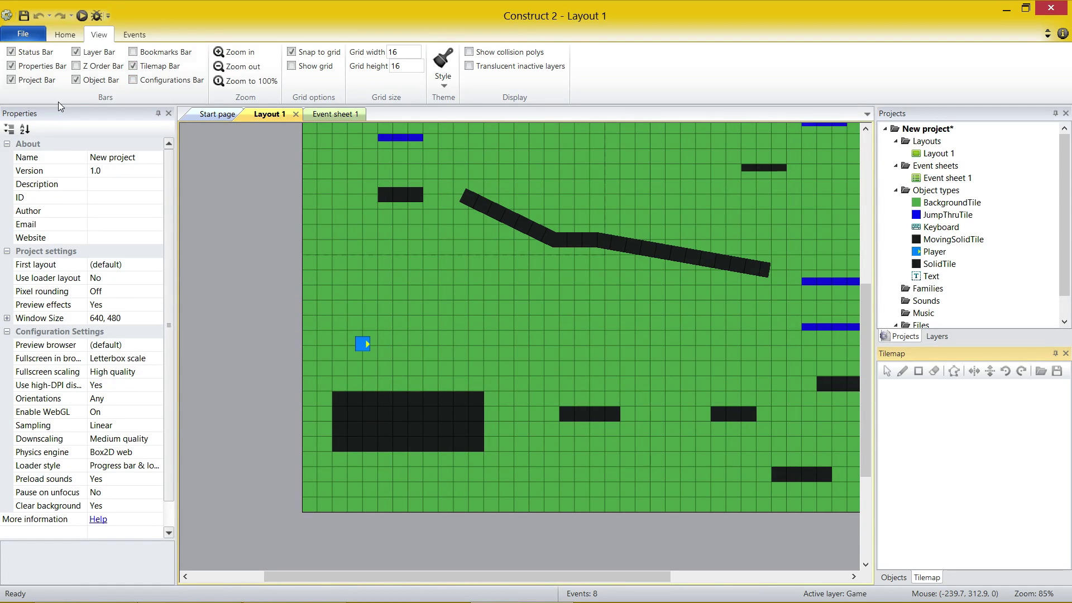
click(83, 79)
click(84, 80)
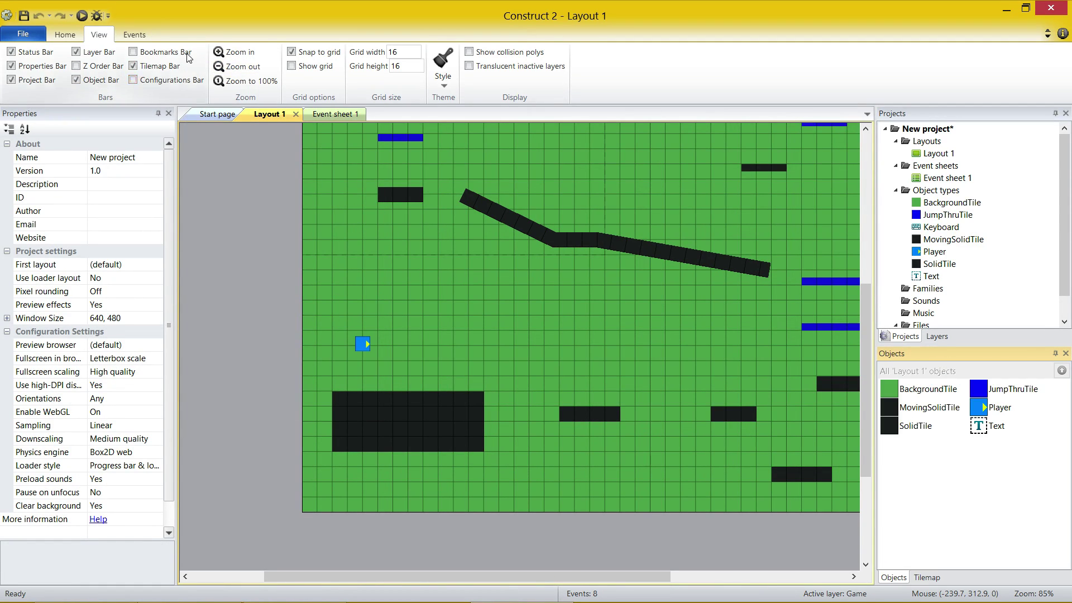
Step: Zoom the level to 100%, out to 50% and back, toggle the grid, and select the layout
click(240, 81)
click(240, 67)
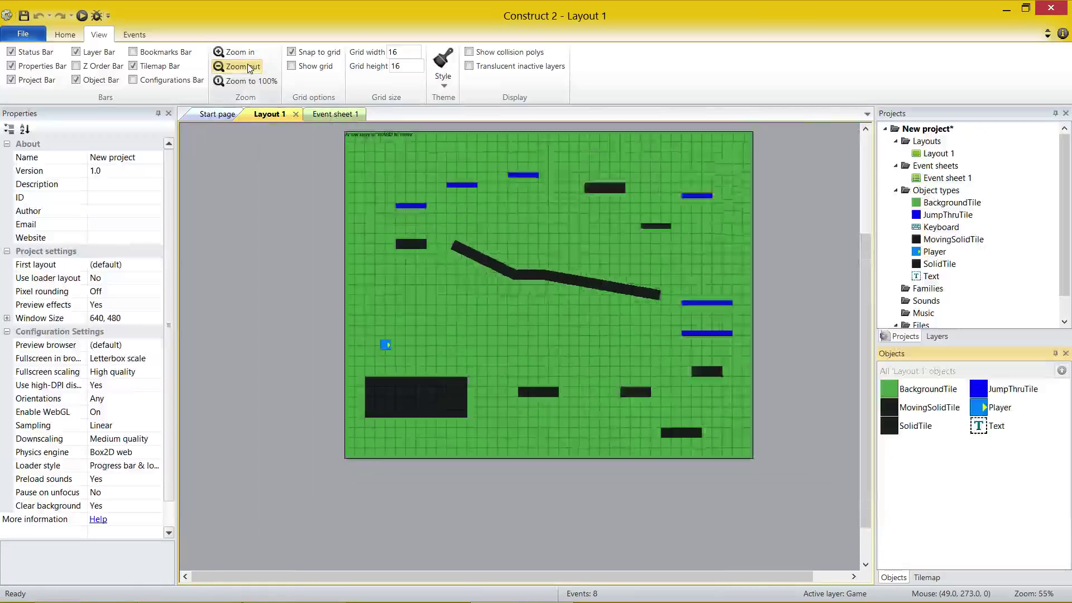
click(240, 52)
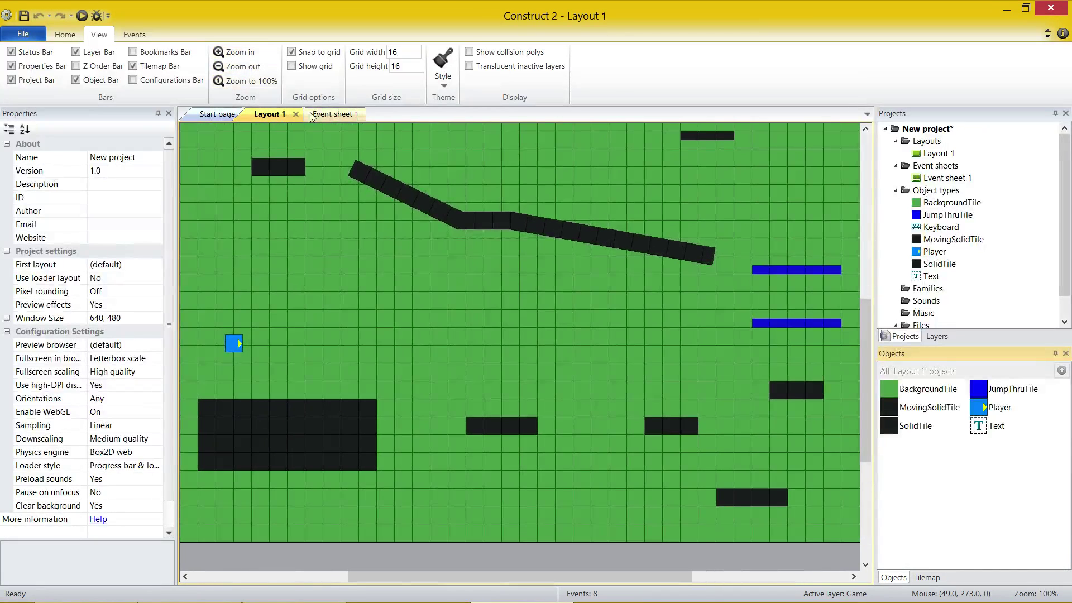
click(314, 67)
click(316, 67)
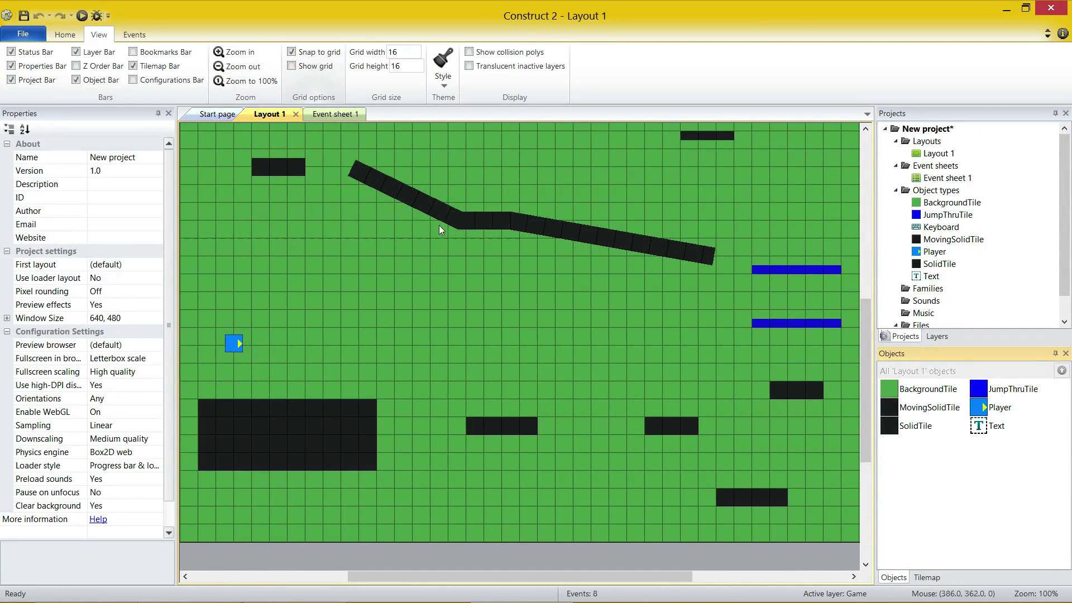
middle_drag(352, 213, 394, 245)
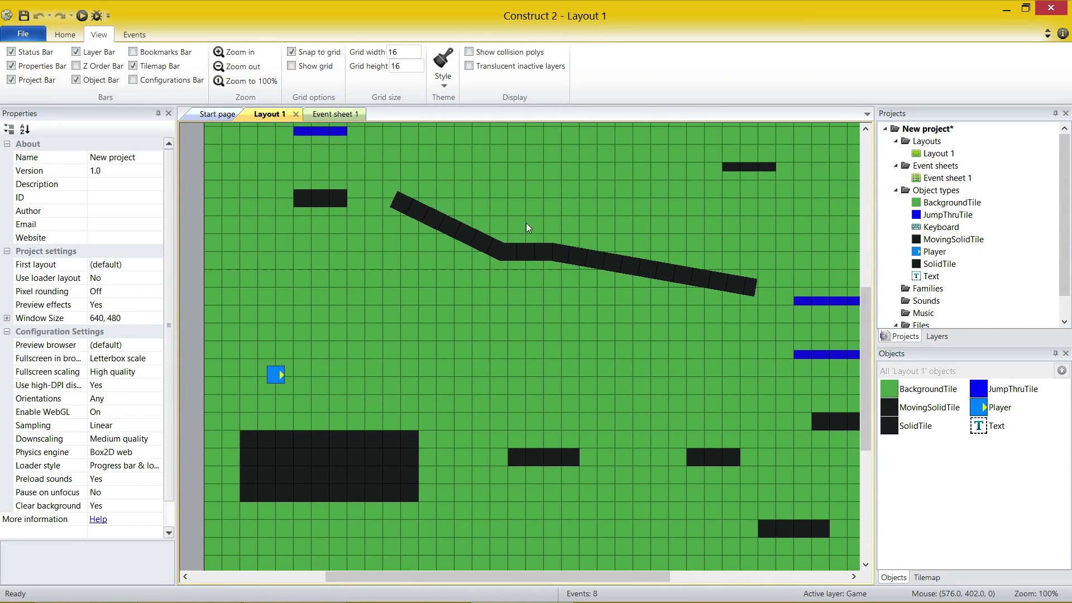
click(340, 146)
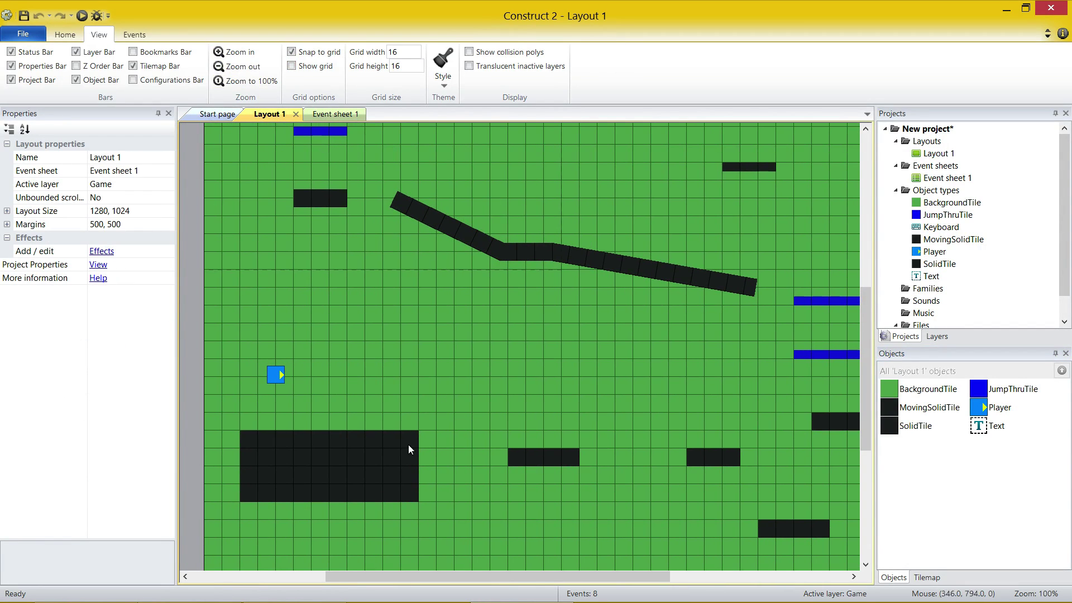
Step: Show the grid, set its width and height to 16, then hide the grid overlay
click(314, 66)
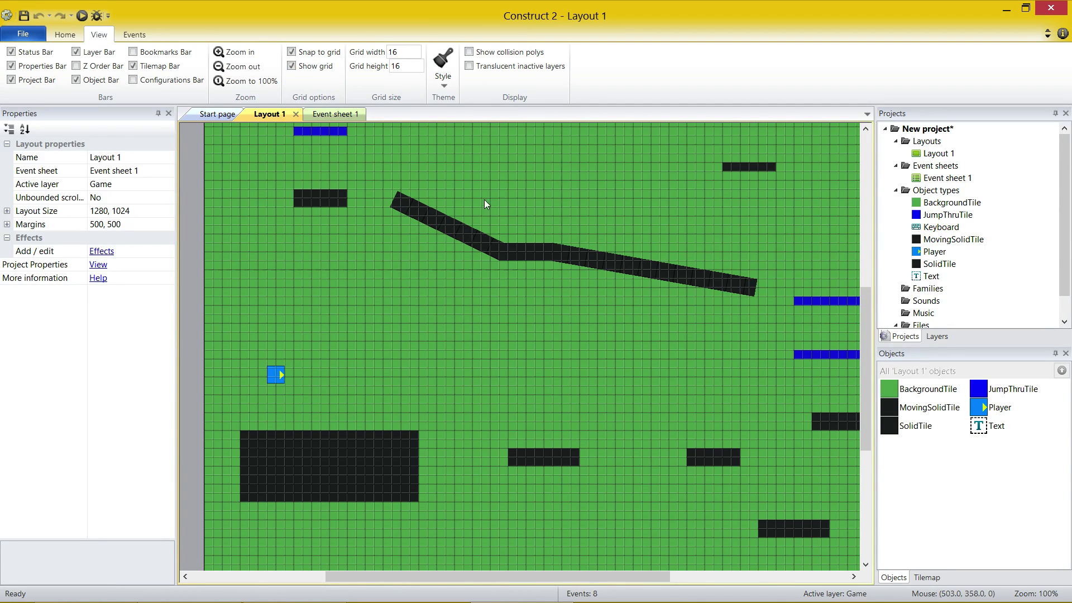
double_click(409, 57)
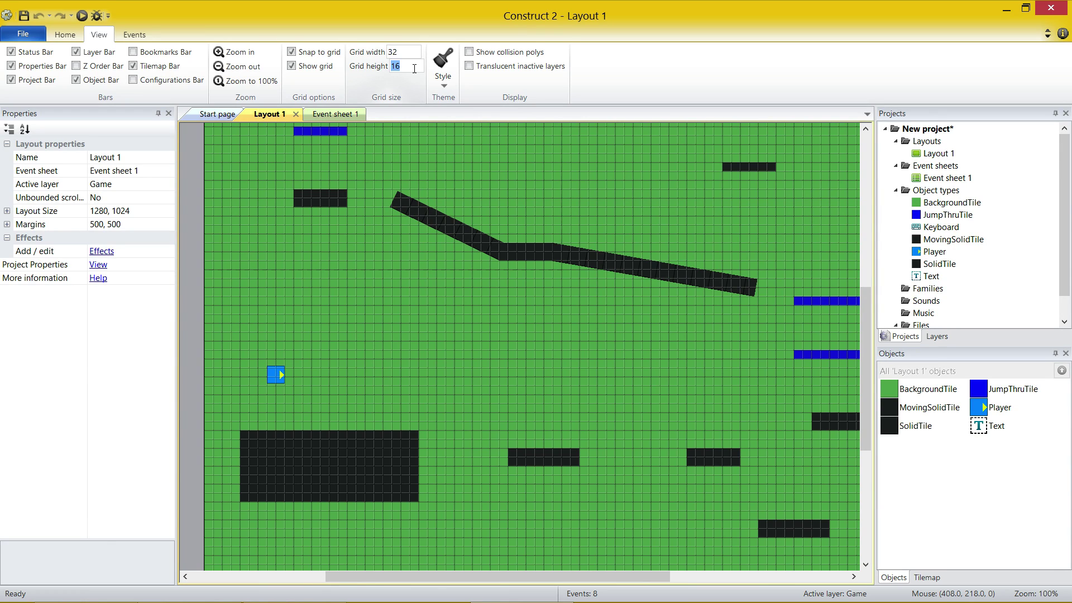
middle_drag(553, 185, 570, 240)
double_click(403, 52)
text(64)
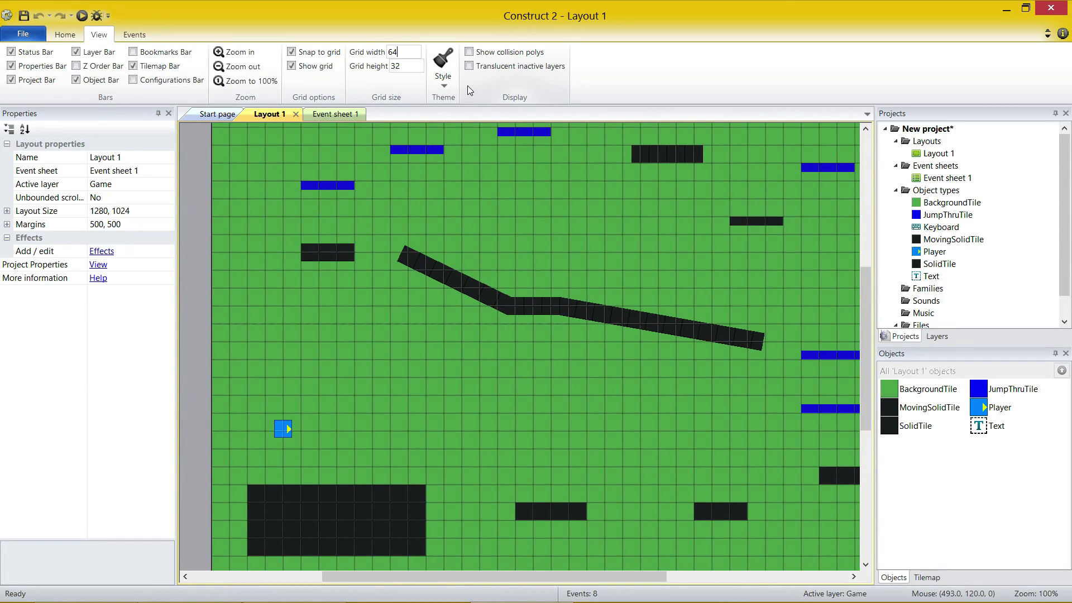
double_click(416, 65)
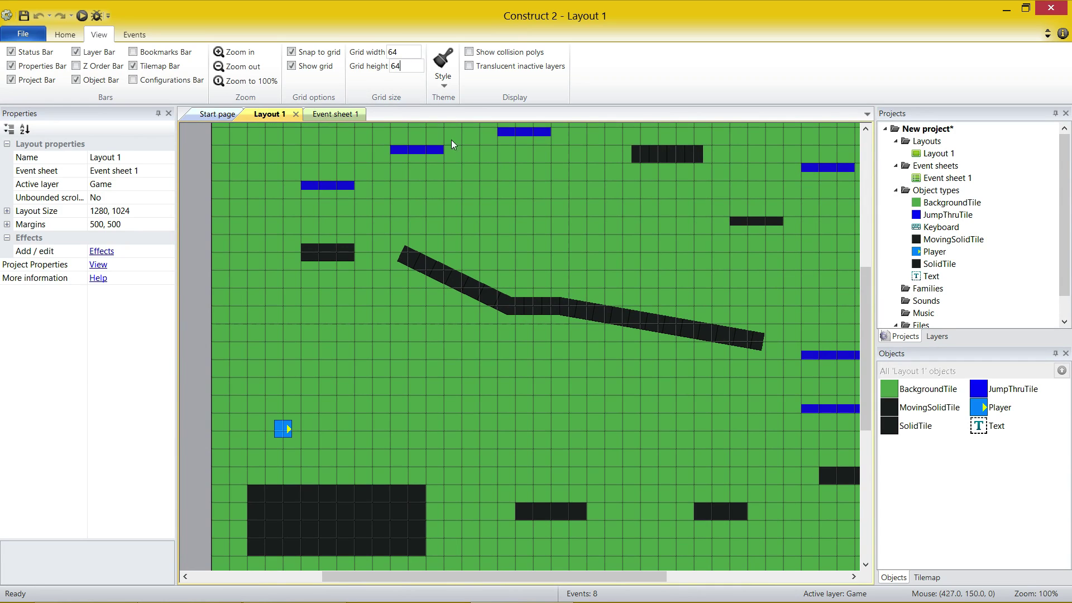
middle_drag(509, 233, 535, 327)
double_click(407, 52)
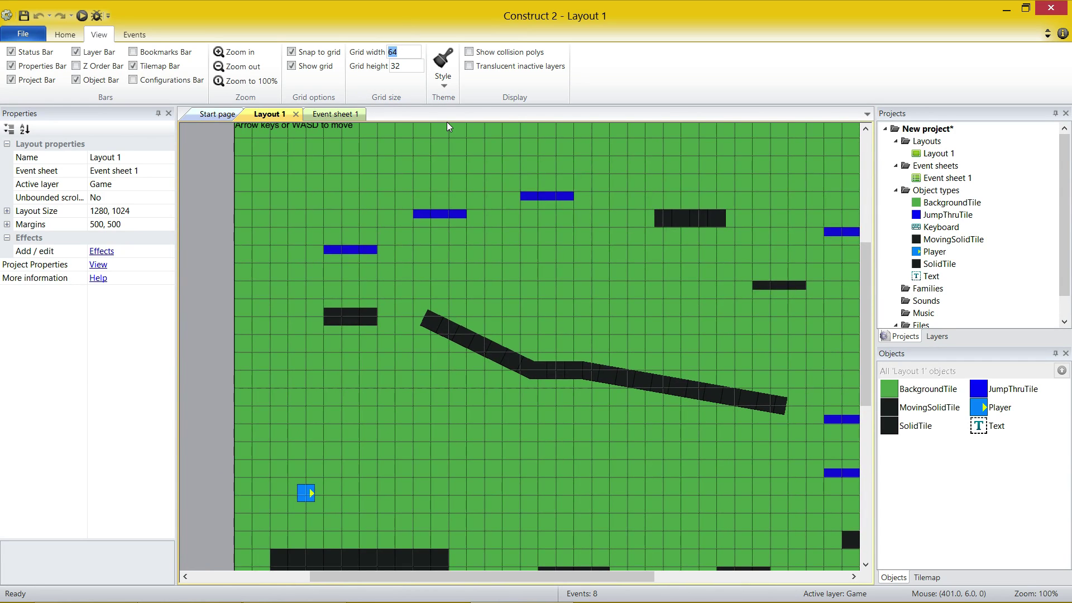
text(16)
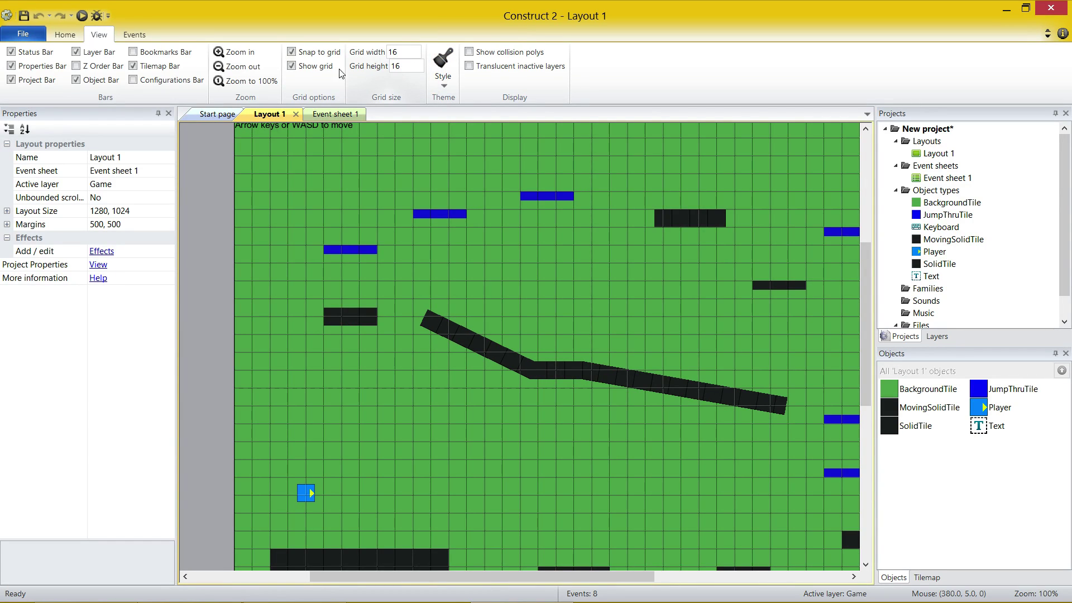
click(317, 66)
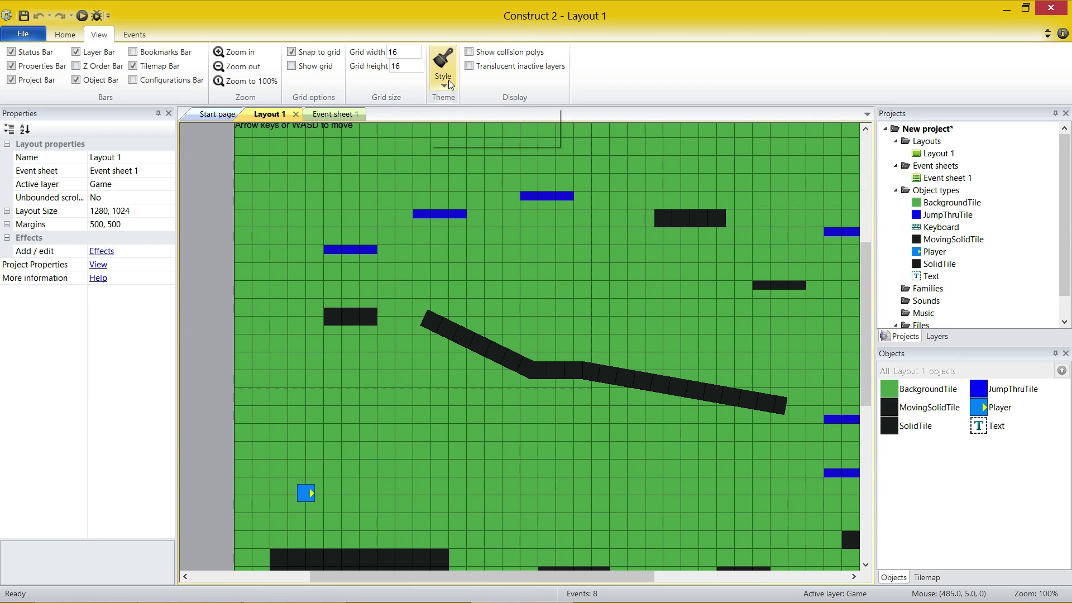
click(469, 52)
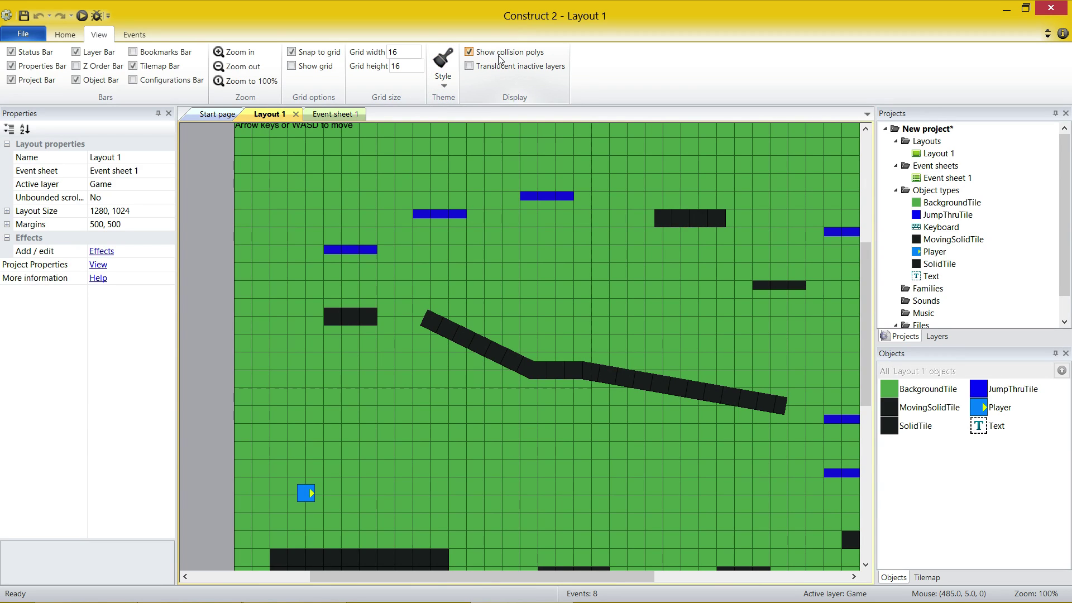
scroll(575, 189, down, 1)
scroll(558, 302, down, 1)
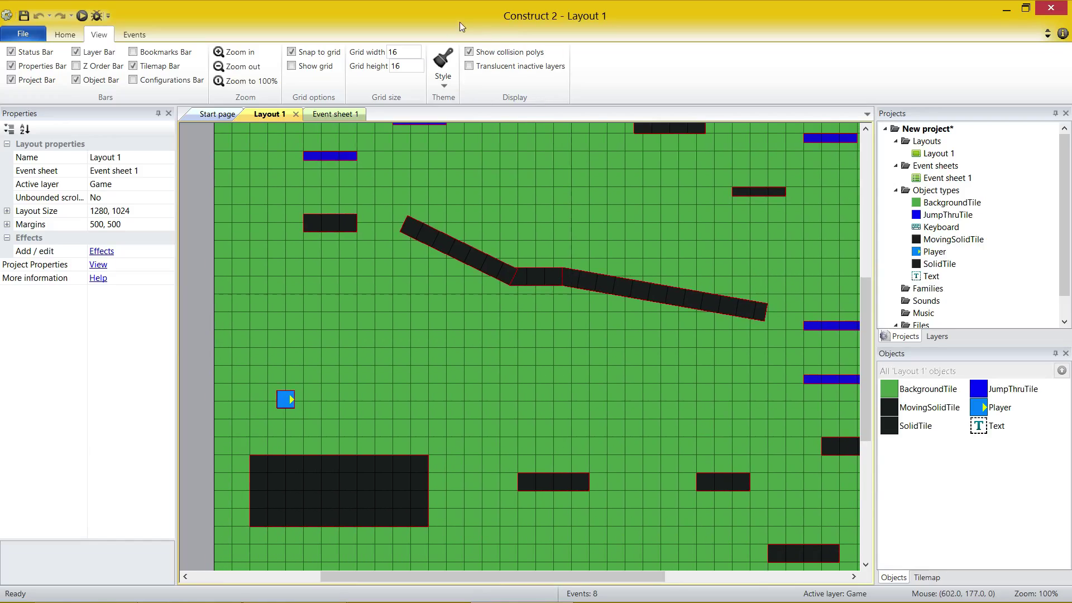
click(516, 52)
click(510, 52)
middle_drag(316, 465, 821, 369)
click(362, 339)
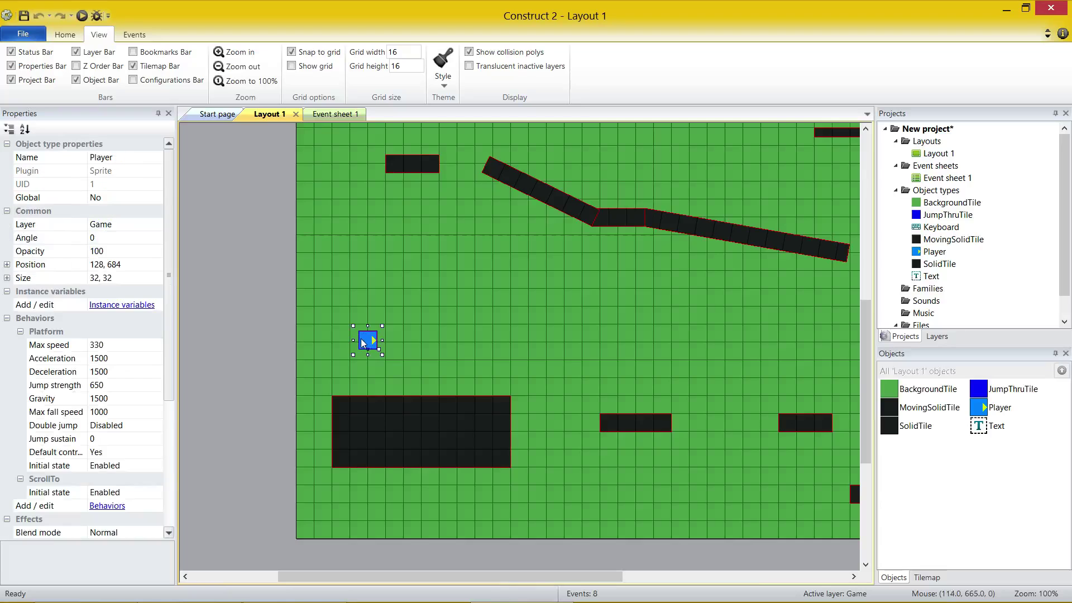
click(385, 366)
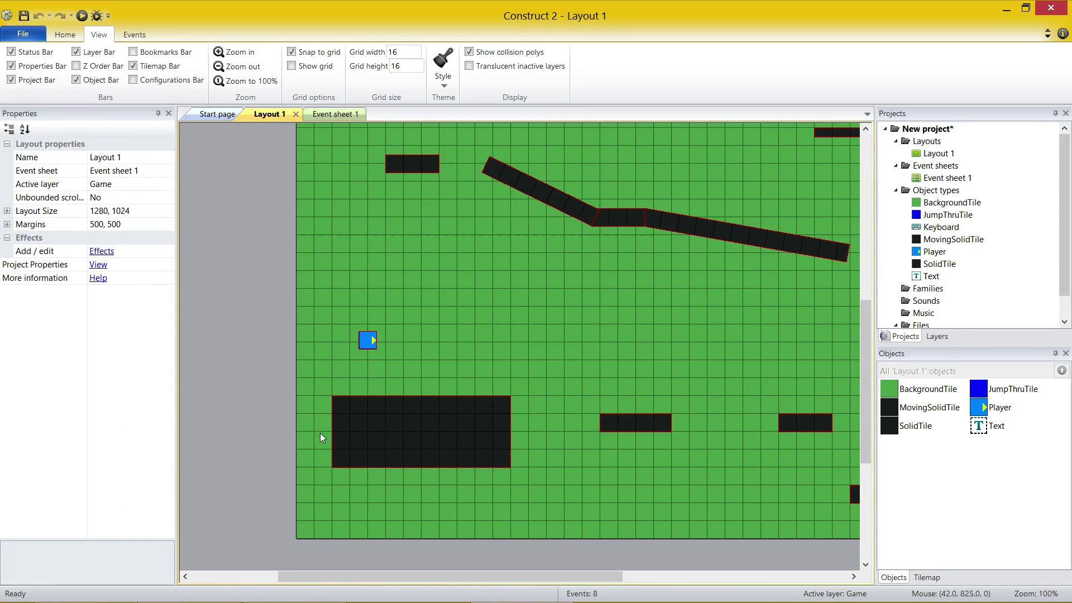
click(515, 52)
click(527, 66)
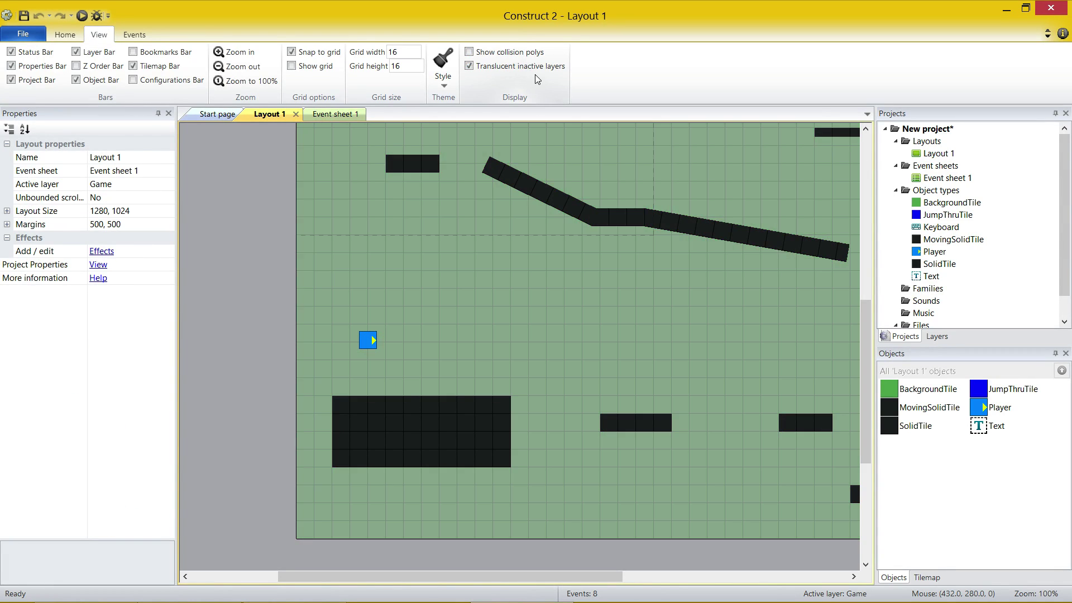
click(519, 67)
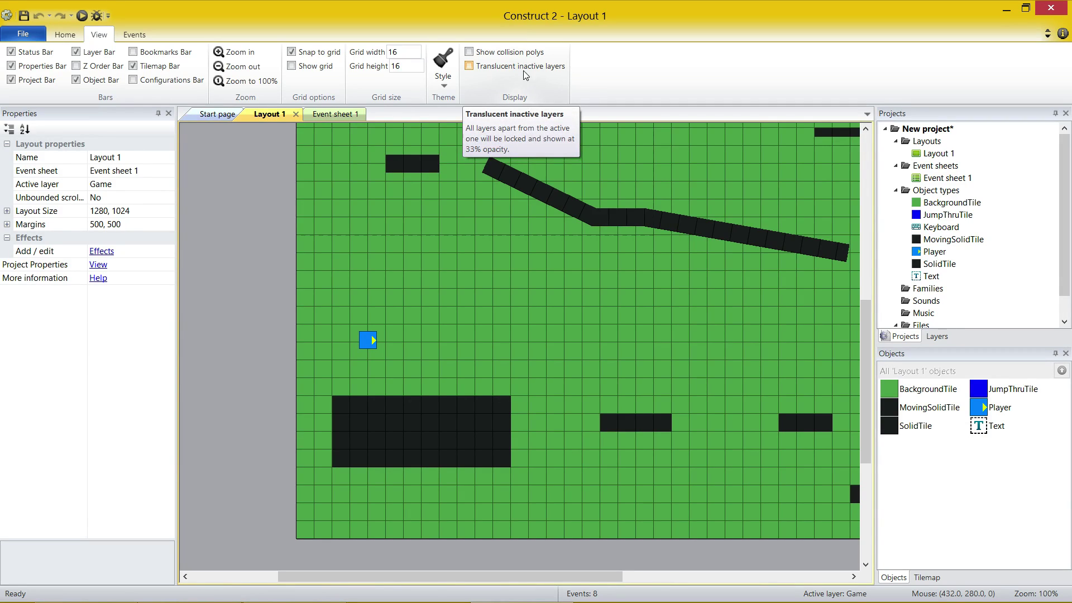
click(440, 83)
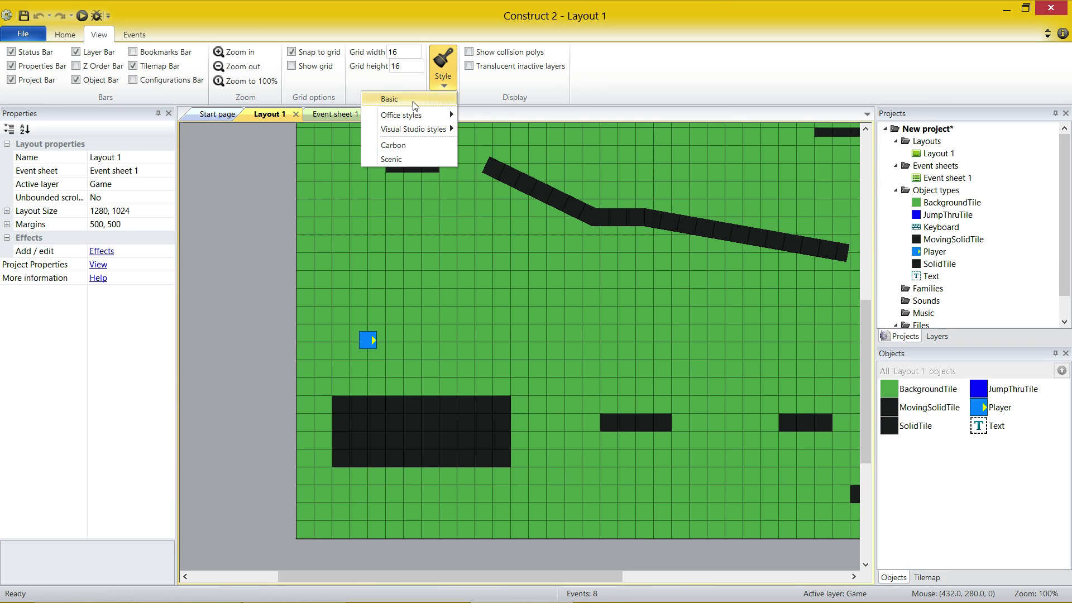
mouse_move(424, 129)
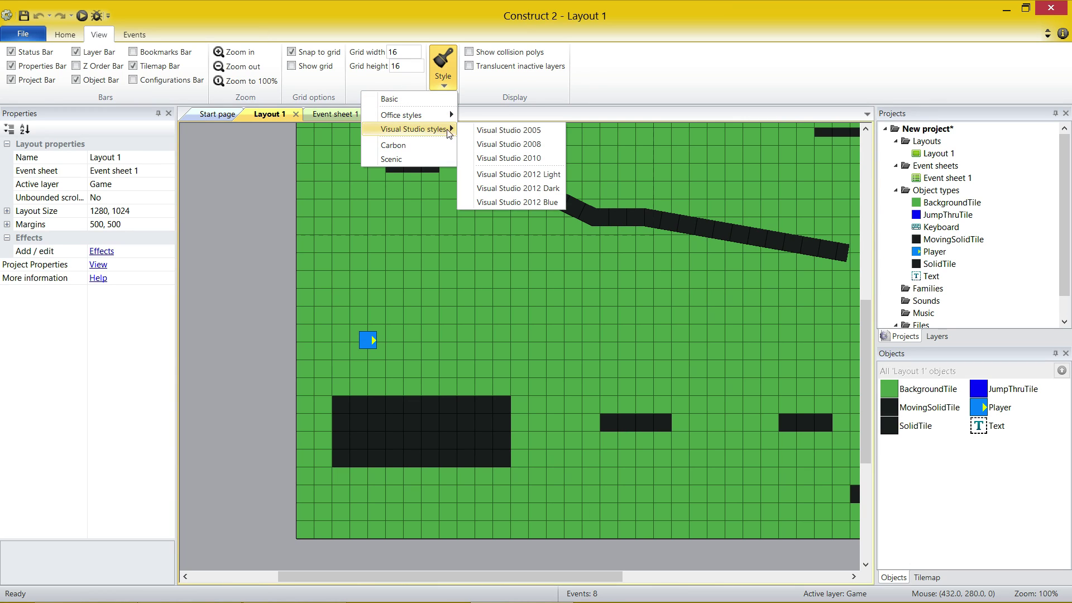
click(547, 201)
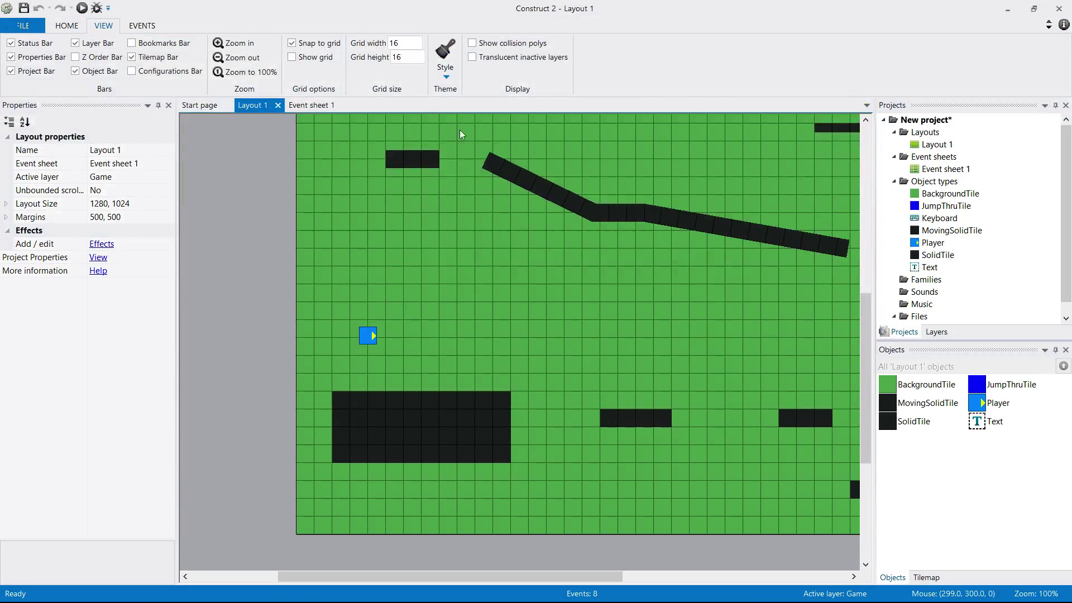
click(445, 65)
mouse_move(425, 120)
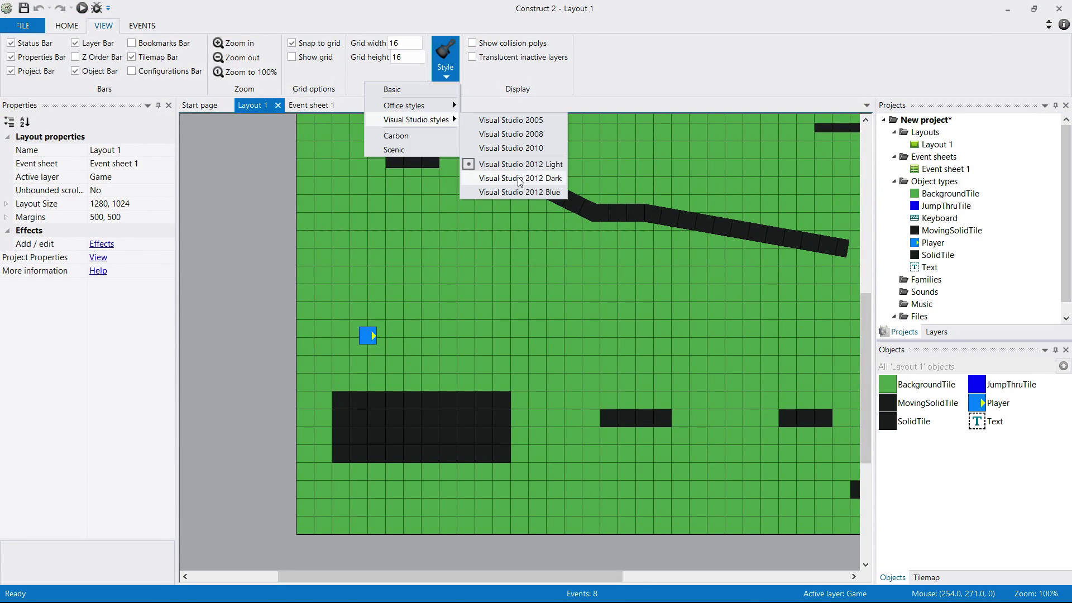
click(519, 178)
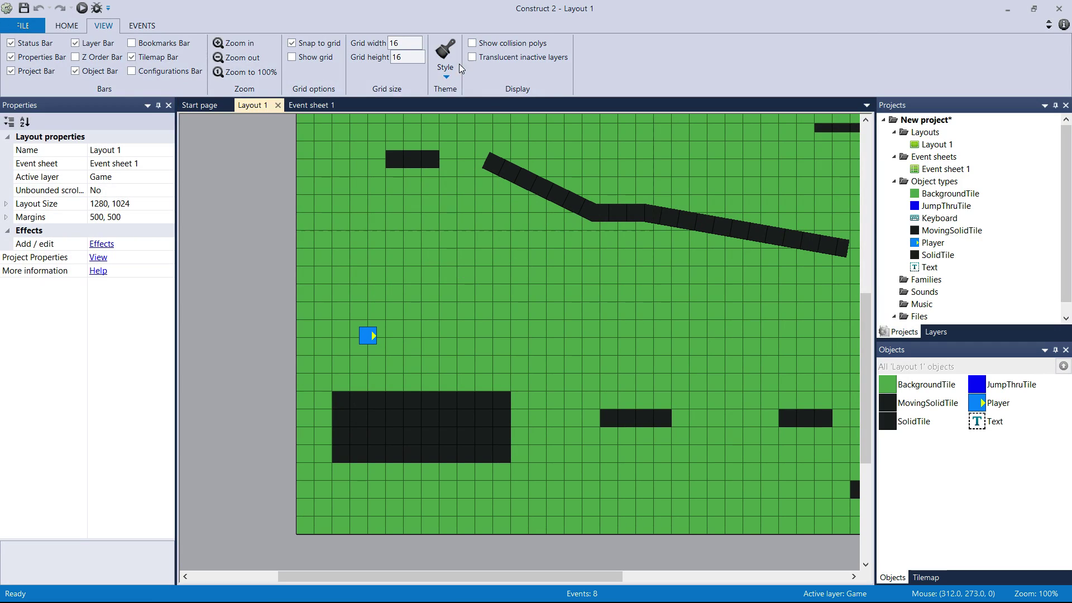
click(456, 65)
click(436, 134)
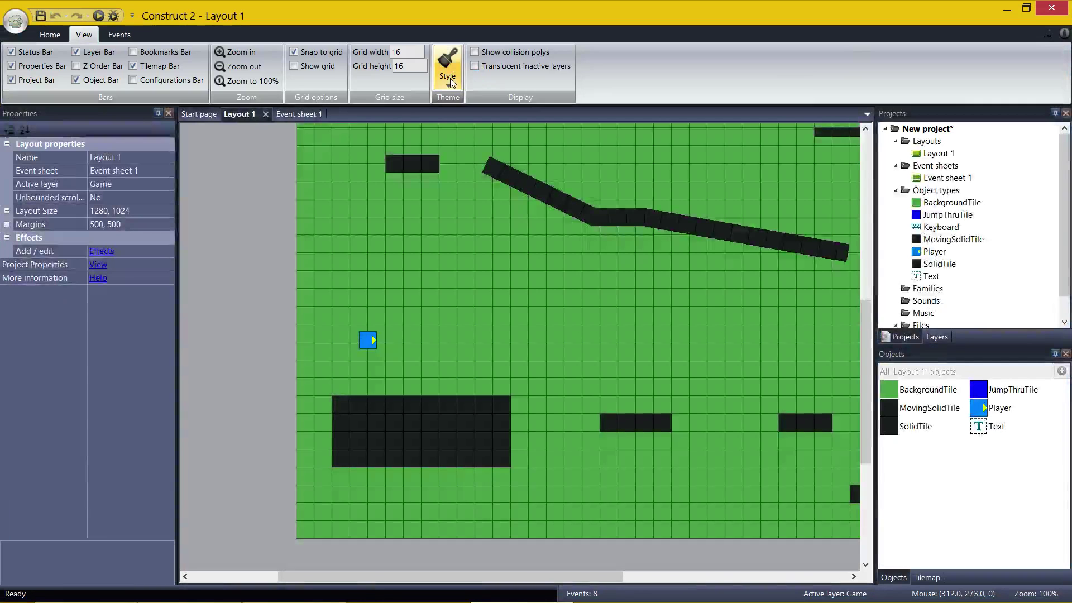
click(451, 78)
click(415, 154)
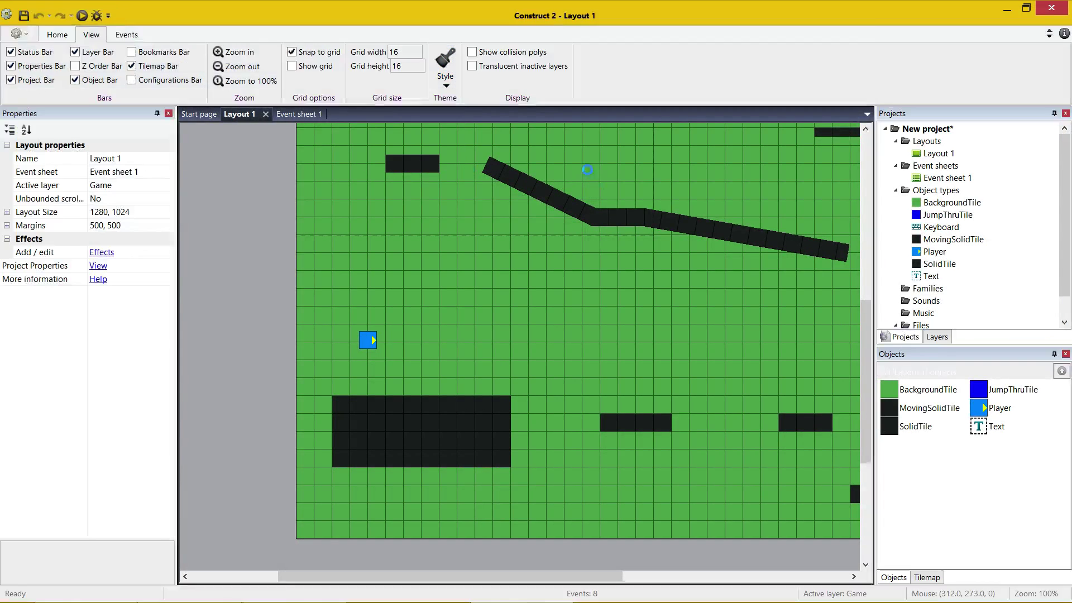
click(448, 89)
mouse_move(427, 115)
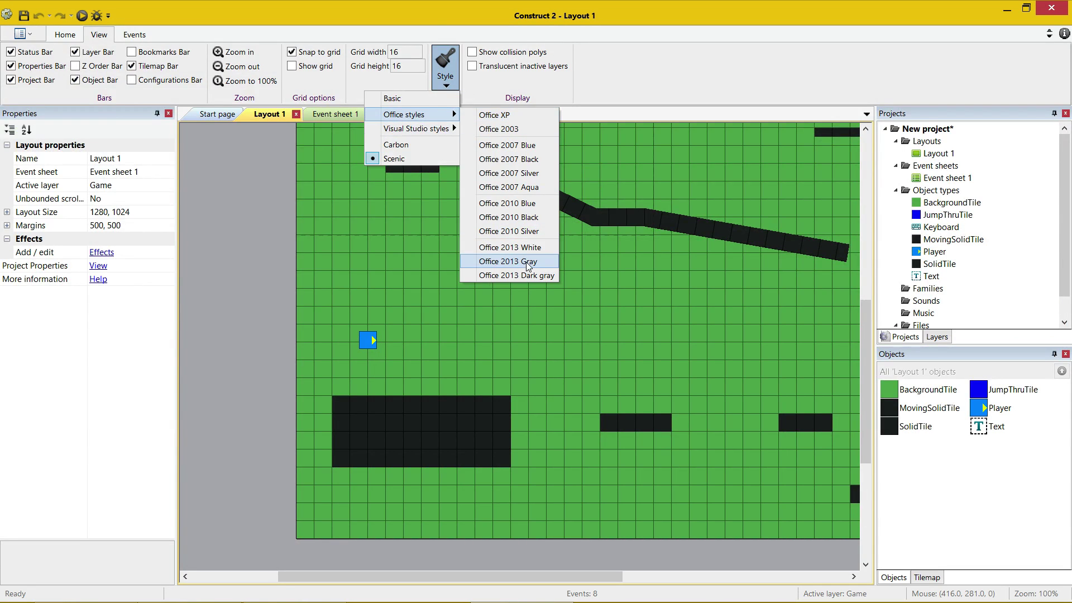
click(527, 261)
click(447, 72)
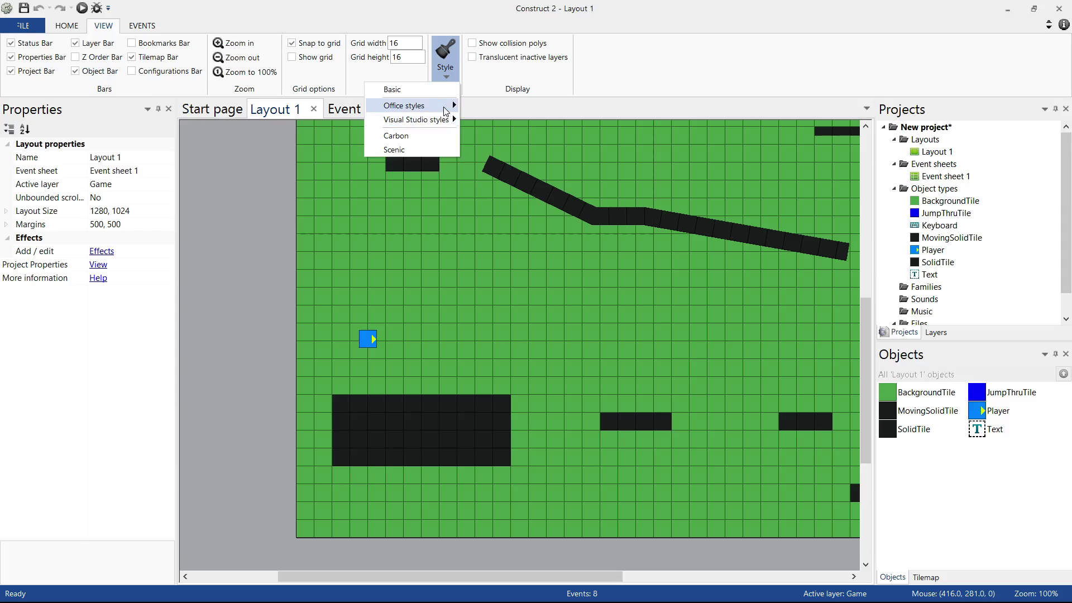
mouse_move(447, 111)
click(510, 208)
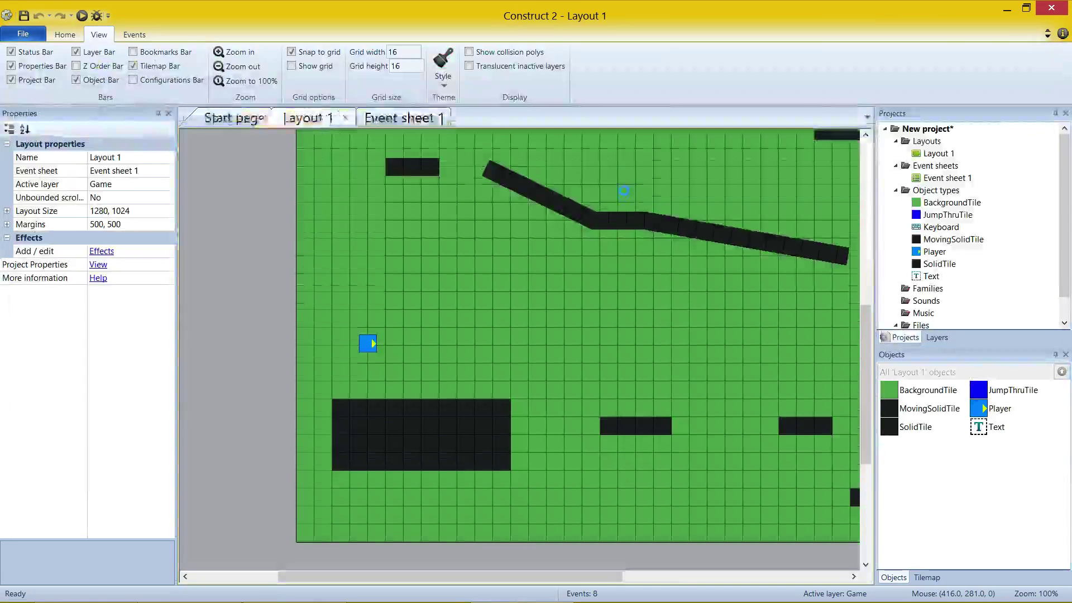
click(443, 68)
mouse_move(426, 116)
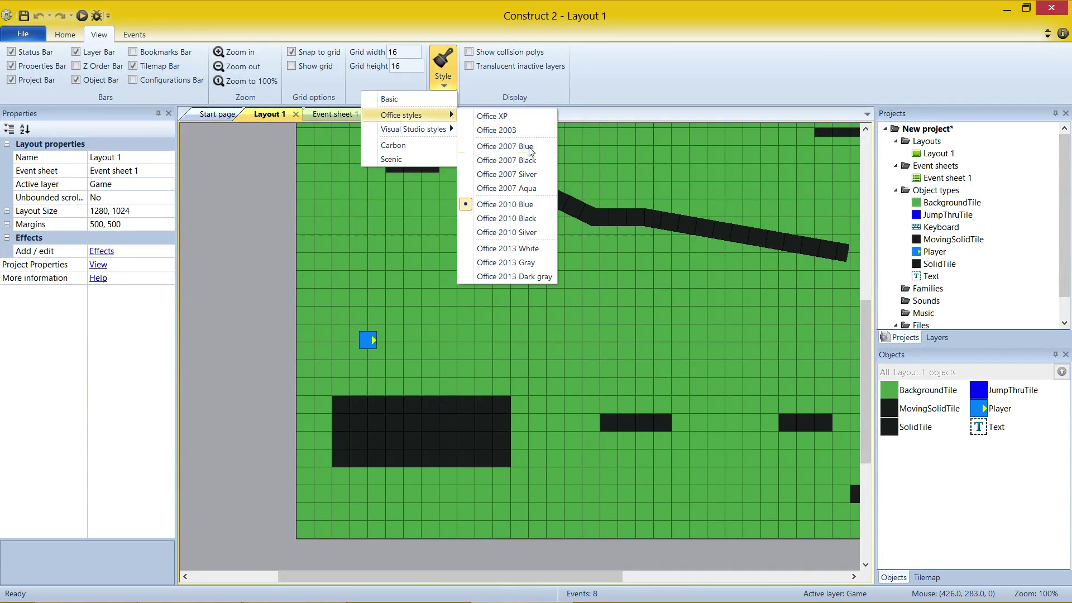
click(506, 219)
click(443, 68)
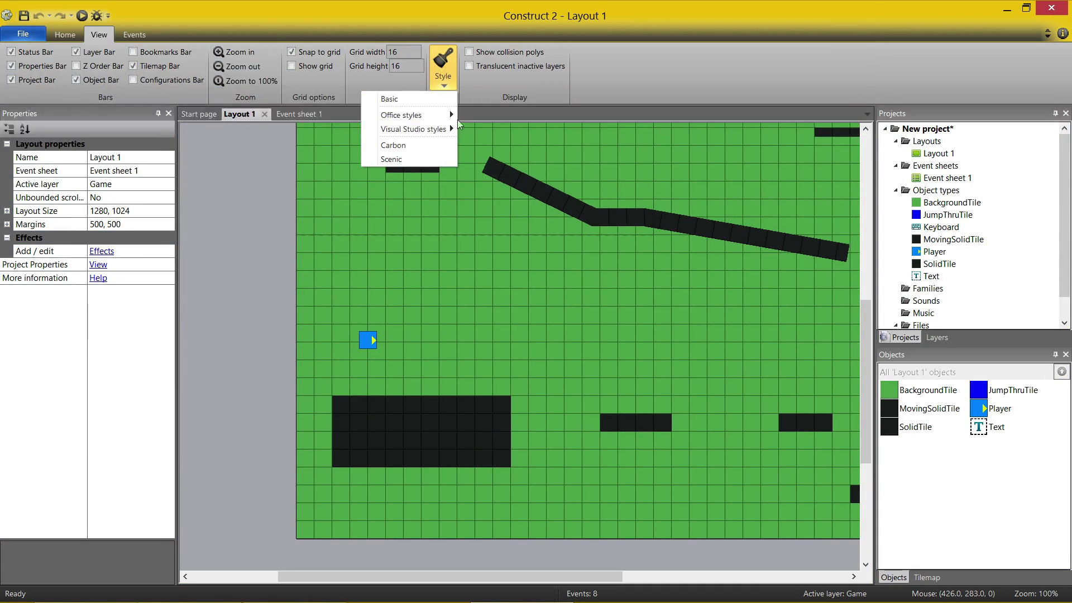
mouse_move(430, 115)
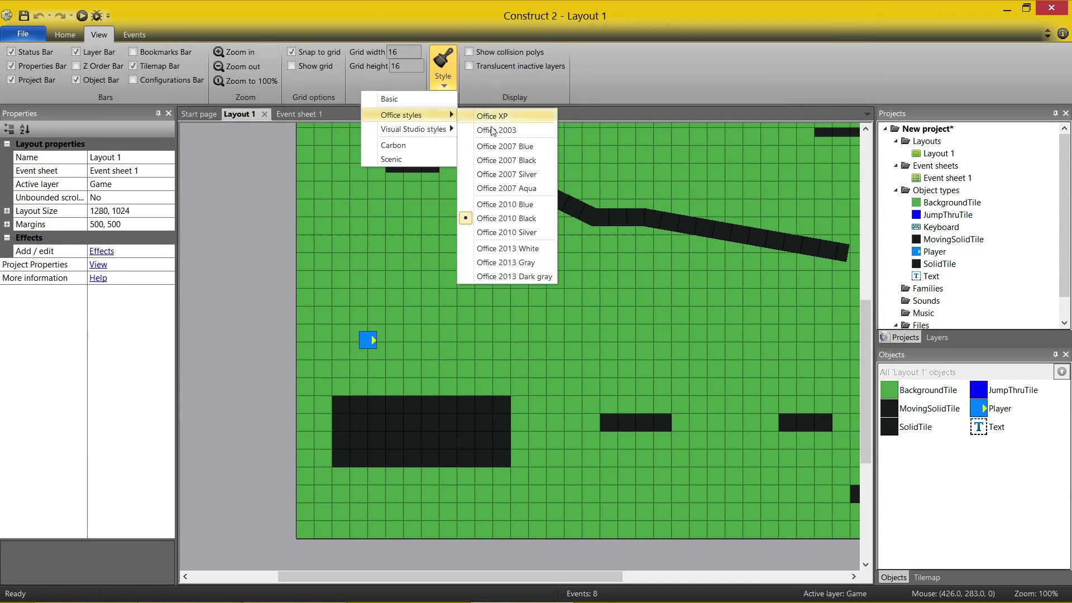
click(507, 249)
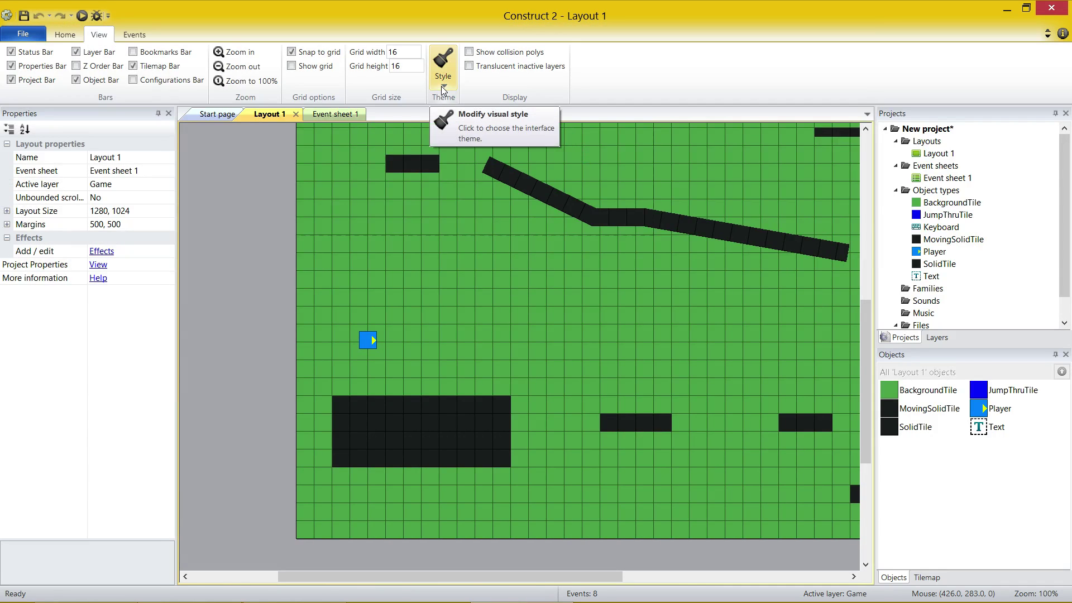
click(442, 86)
click(431, 100)
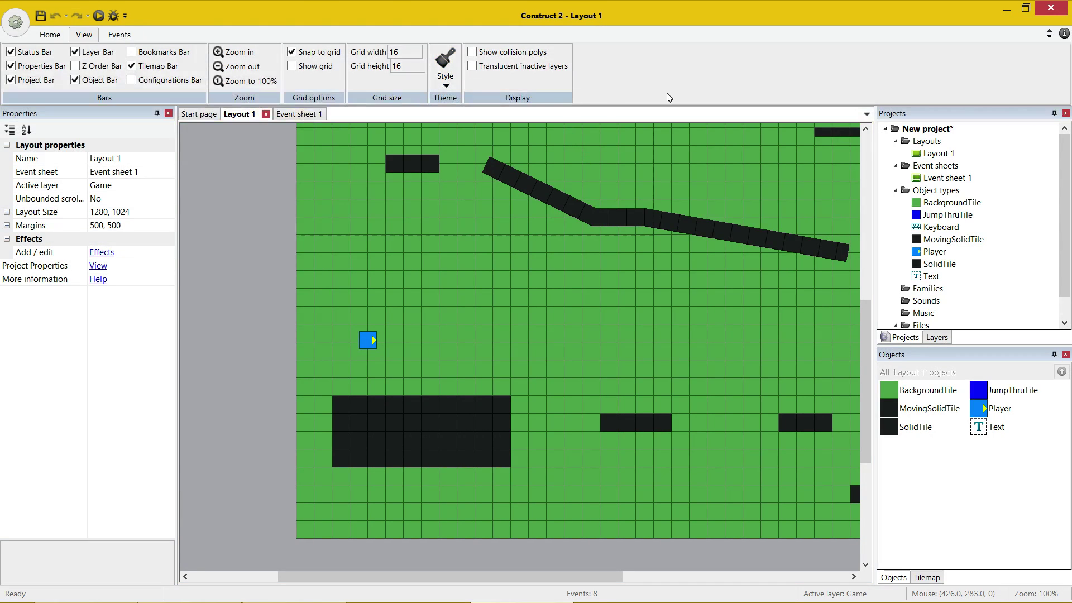
click(456, 82)
mouse_move(447, 115)
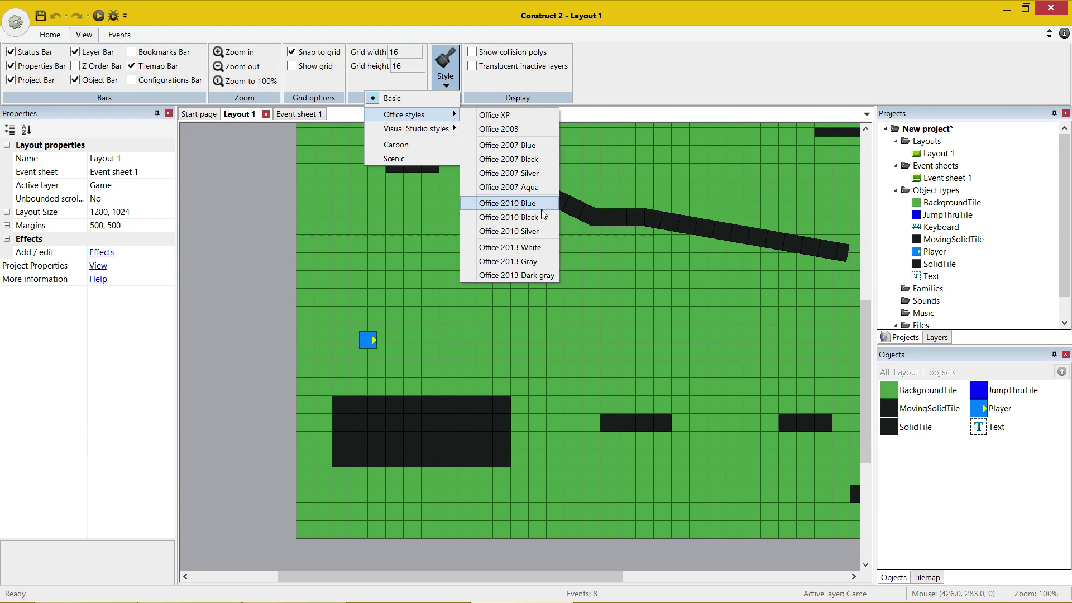
click(541, 231)
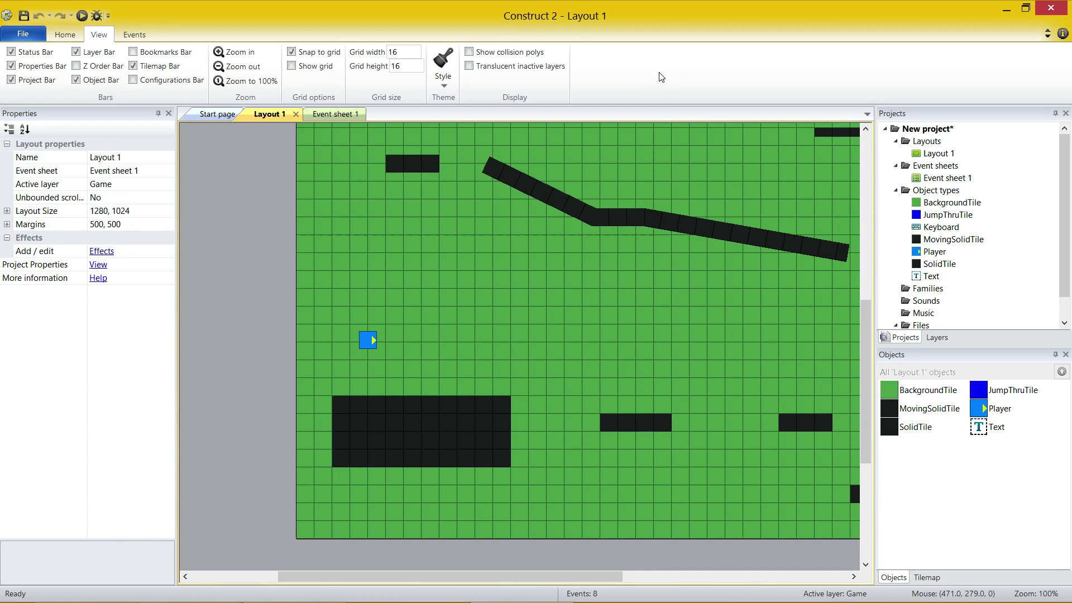
Step: Look over the Events and Home ribbon commands, collapsing the ribbon and pinning it back
click(137, 35)
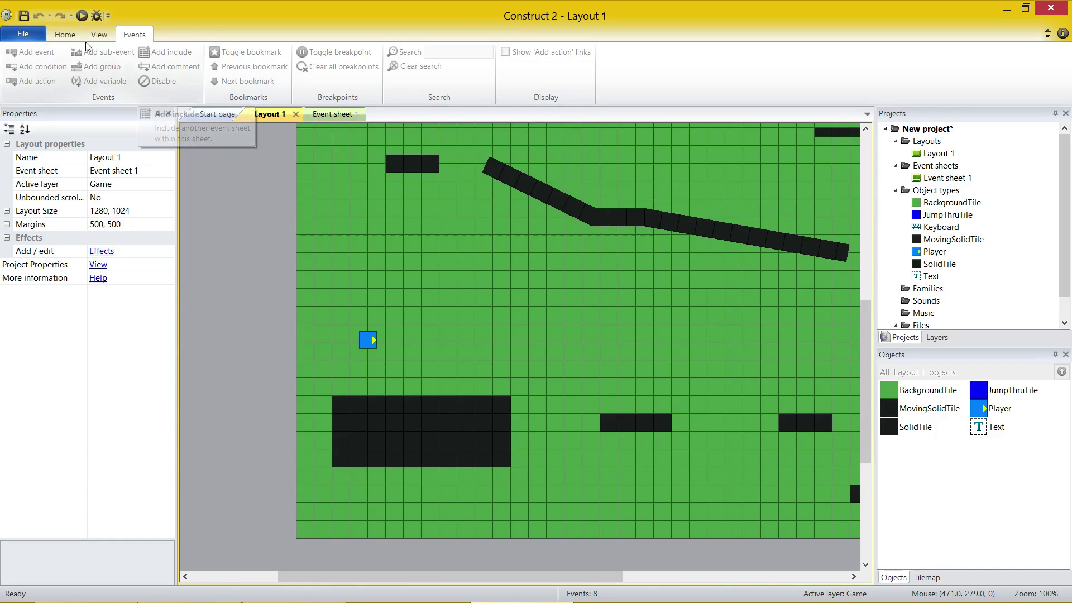
scroll(221, 66, up, 2)
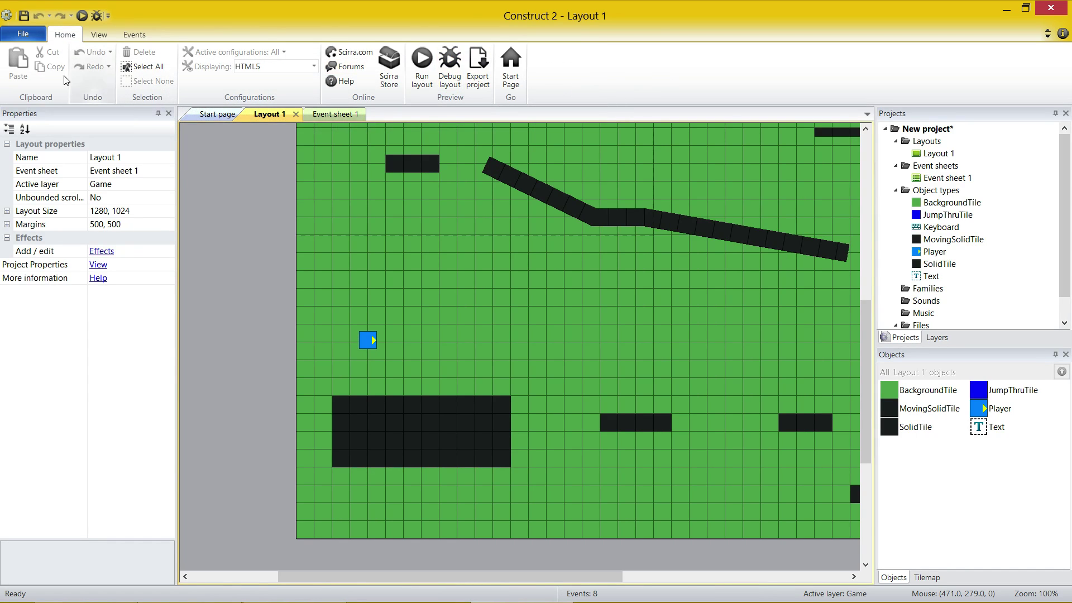
click(1049, 36)
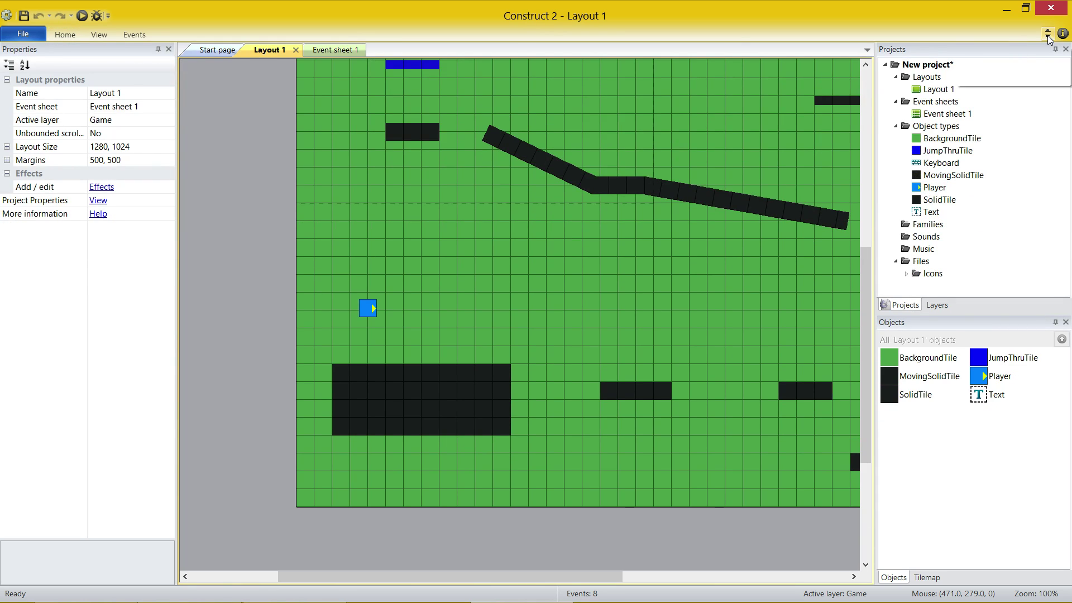
click(1049, 34)
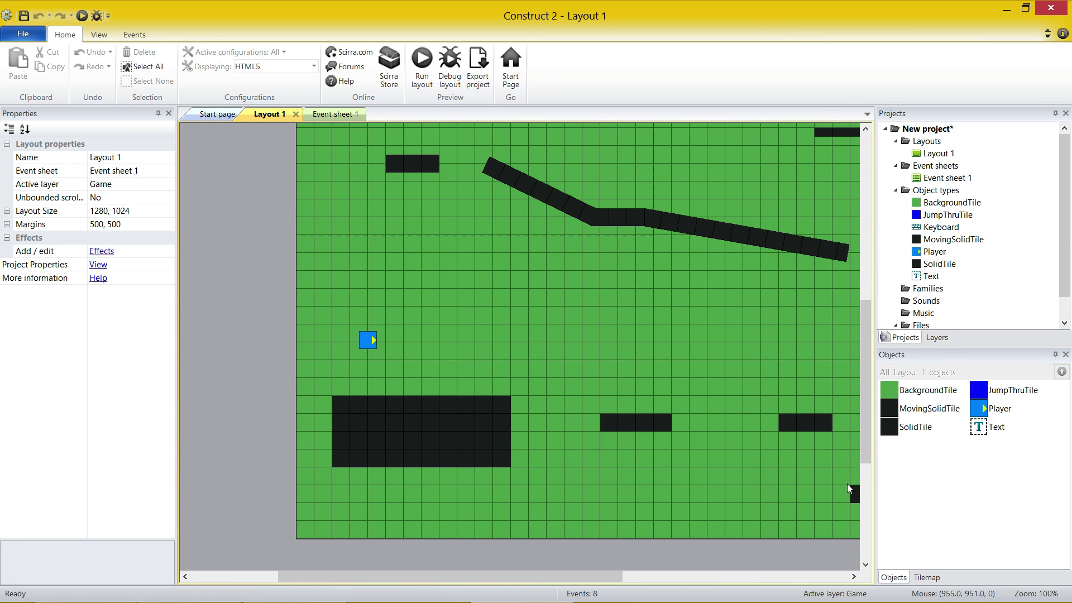
Step: Drag the MovingSolidTile platform to a new spot, undo the move, and switch to Event sheet 1
middle_drag(732, 261, 655, 323)
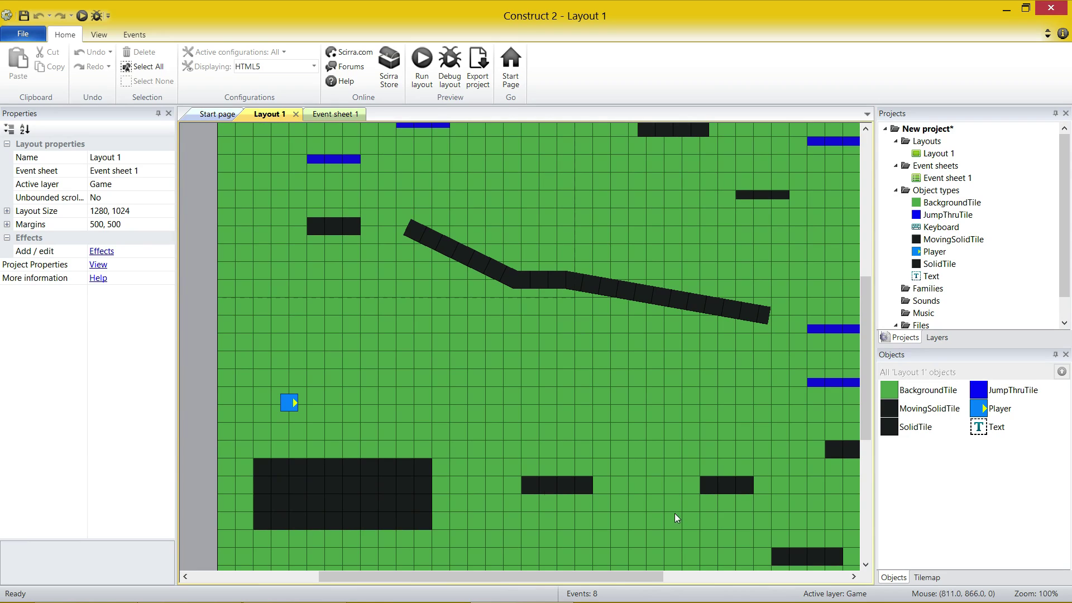
middle_drag(459, 421, 504, 380)
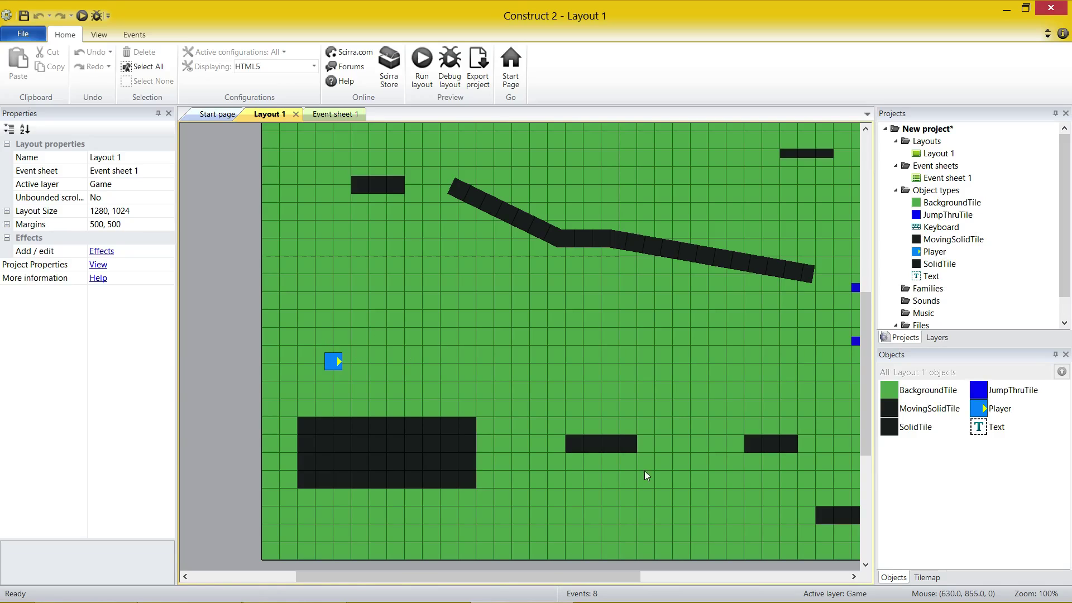
click(384, 438)
click(592, 413)
click(617, 445)
drag(609, 444, 679, 455)
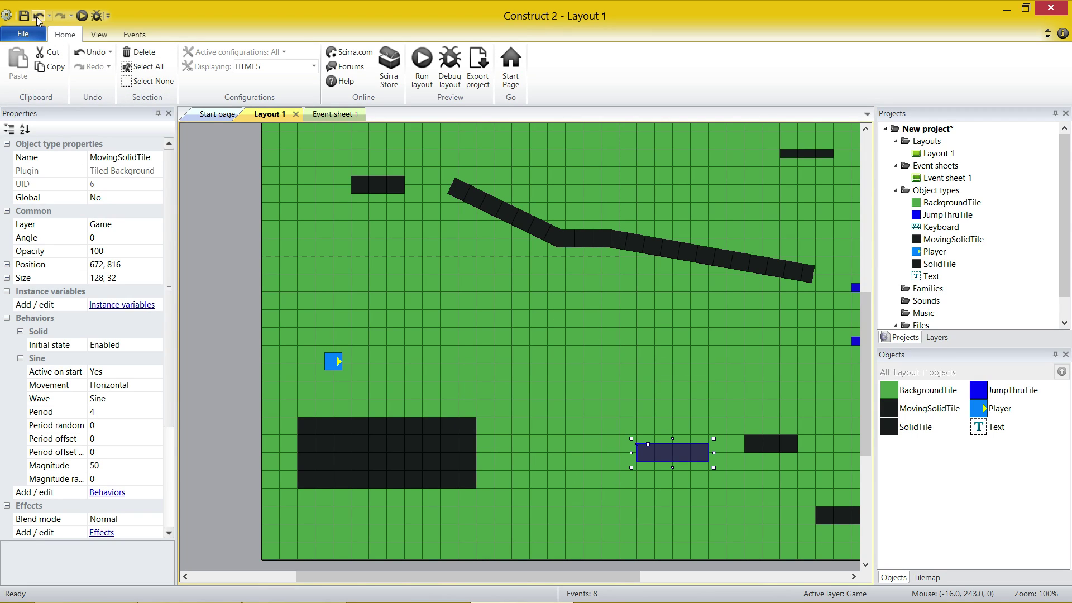
click(38, 16)
click(610, 296)
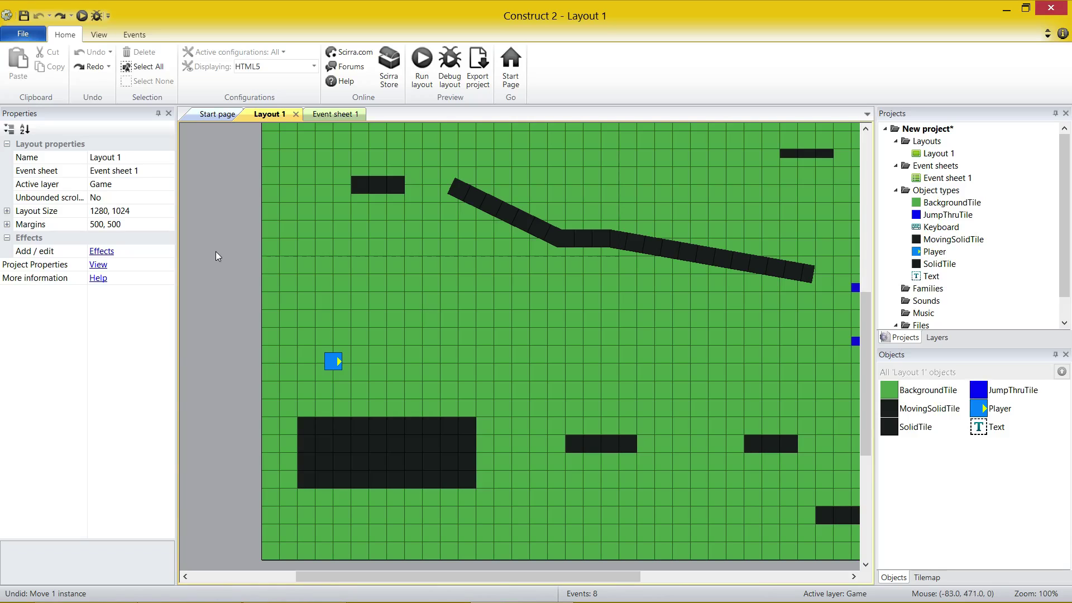
click(336, 115)
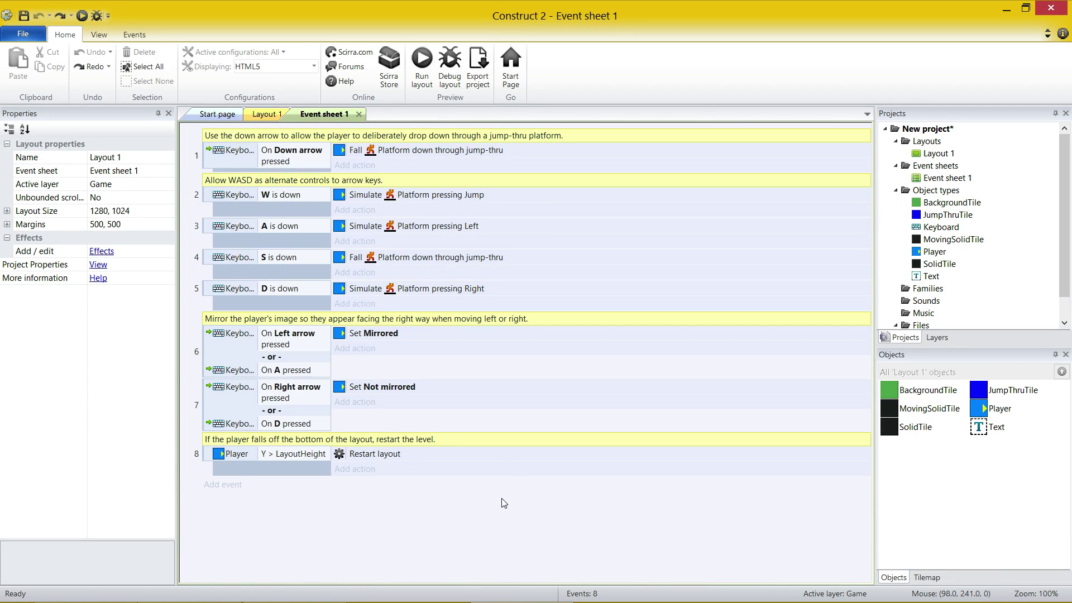
Step: Inspect events 1–3: Down-arrow fall-through, W simulate jump, and A move-left conditions and actions
ctrl+scroll(496, 493, up, 2)
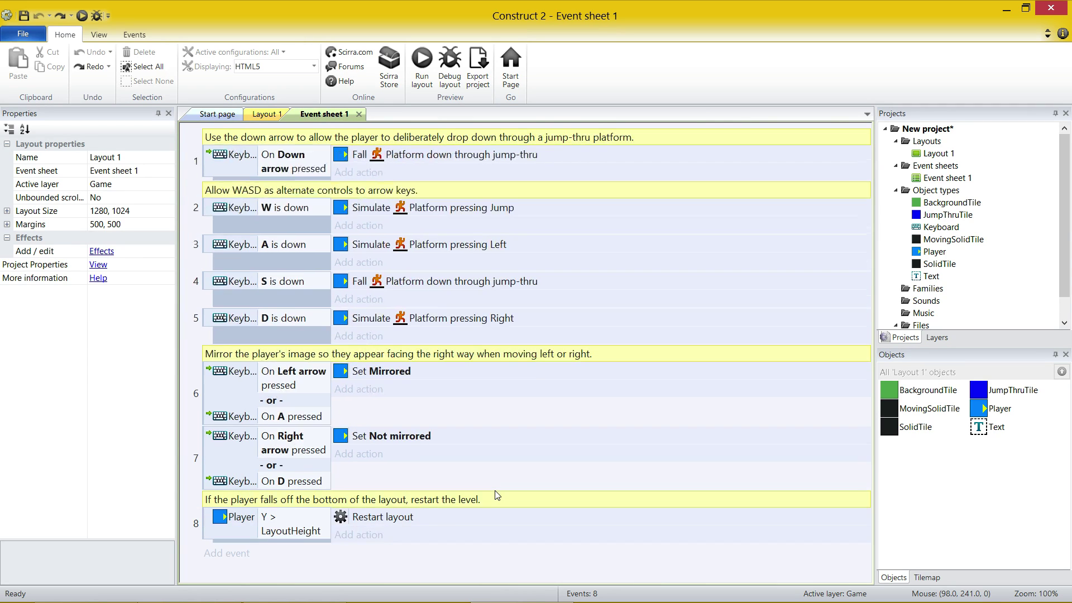
click(237, 166)
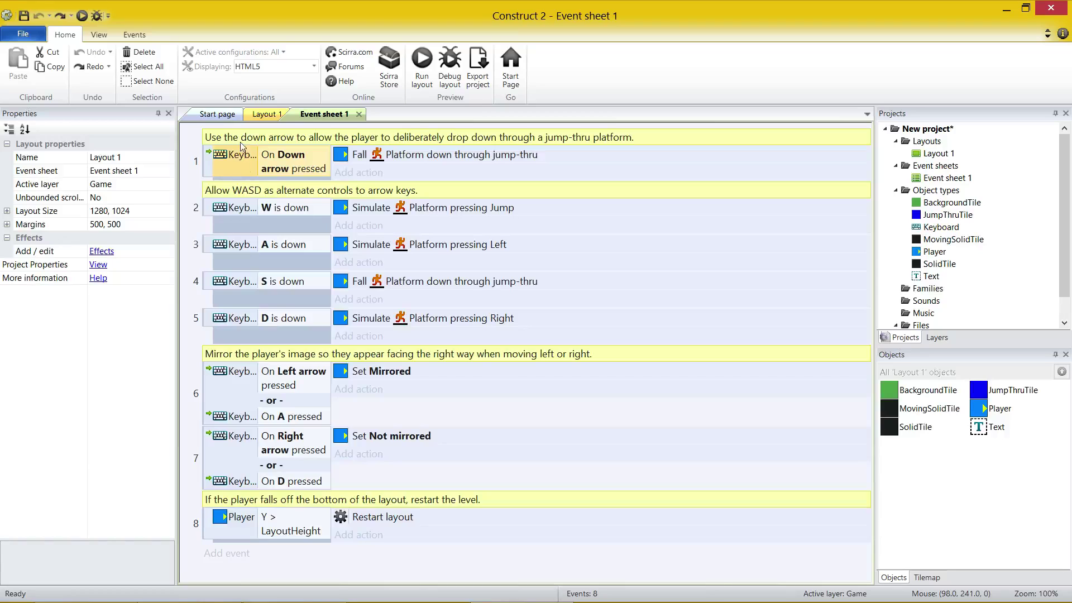
click(500, 161)
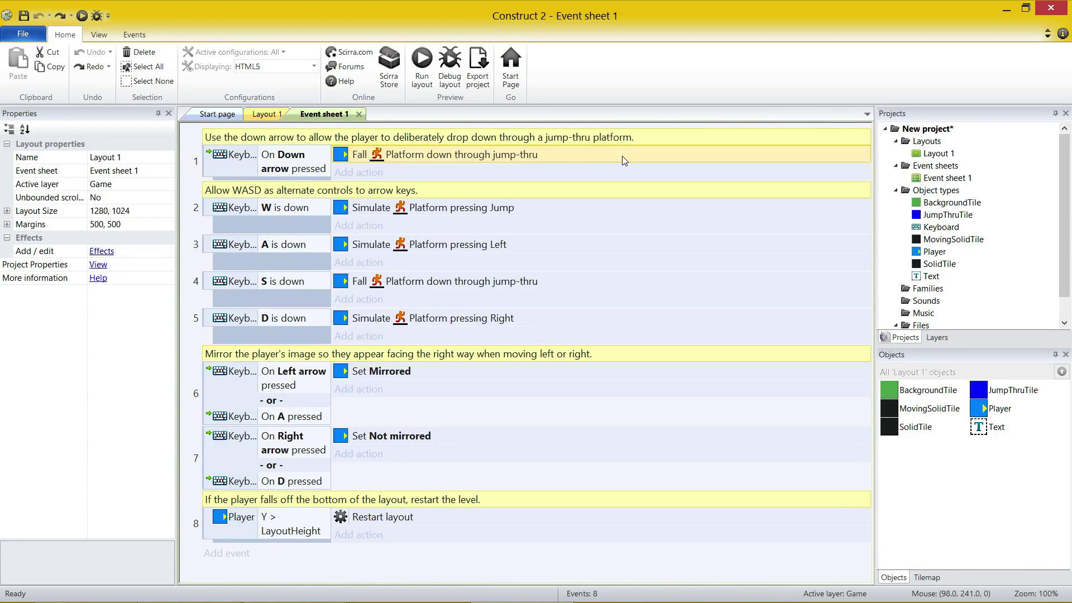
click(262, 214)
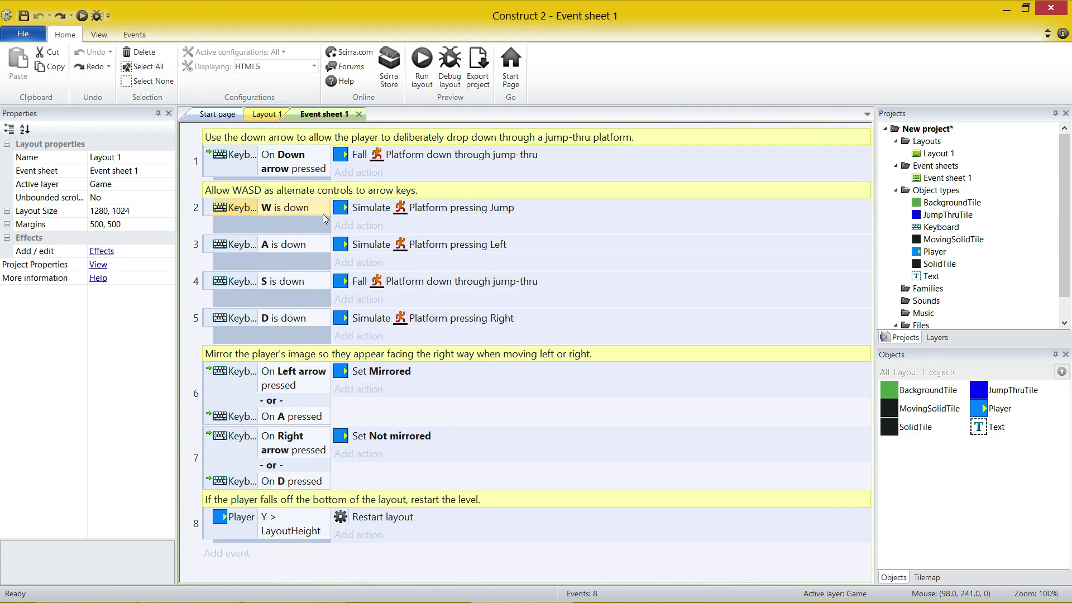
click(369, 213)
click(235, 252)
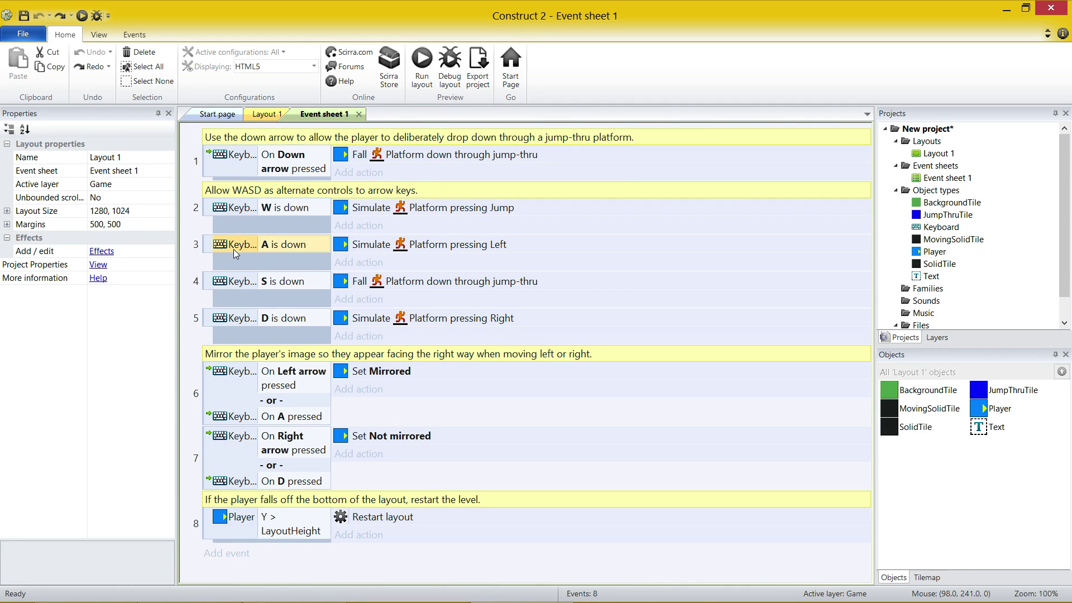
click(391, 249)
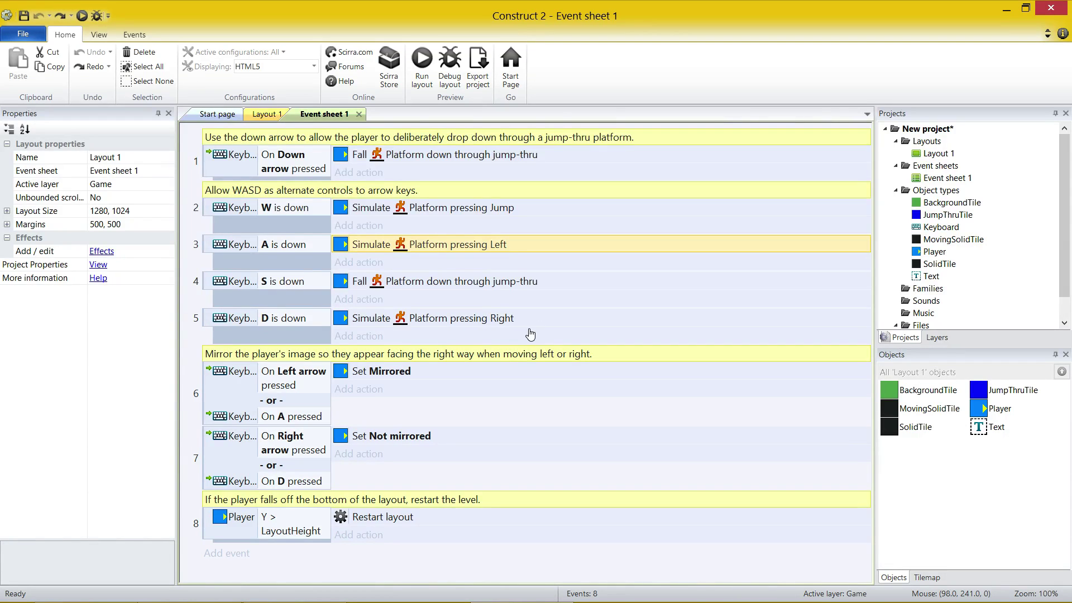
Step: Inspect the mirroring events (Left/A set Mirrored, Right/D set Not mirrored), then return to Layout 1
click(367, 352)
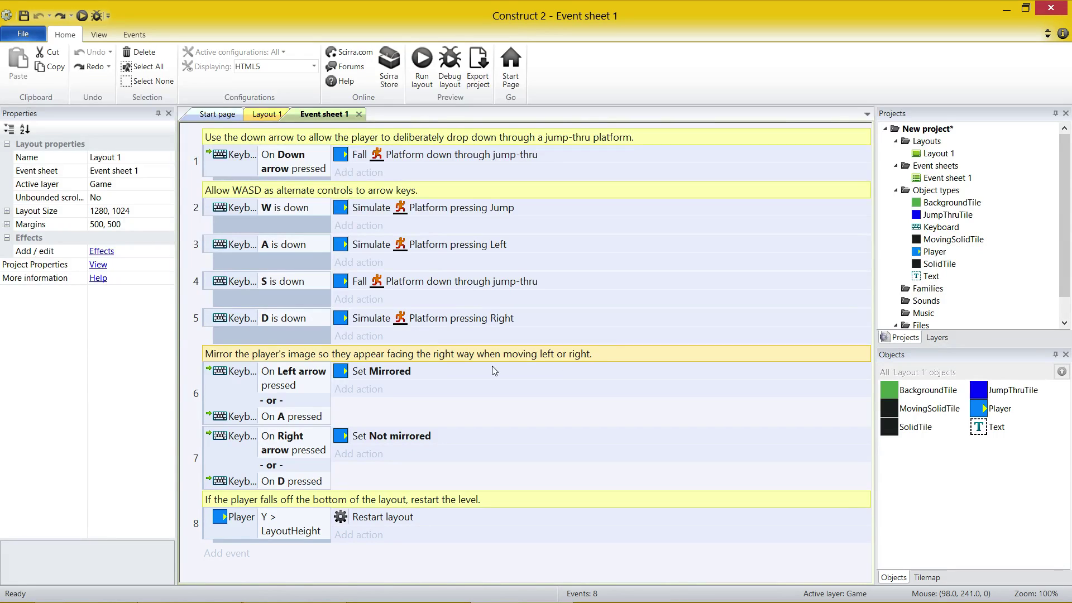
click(285, 385)
click(303, 418)
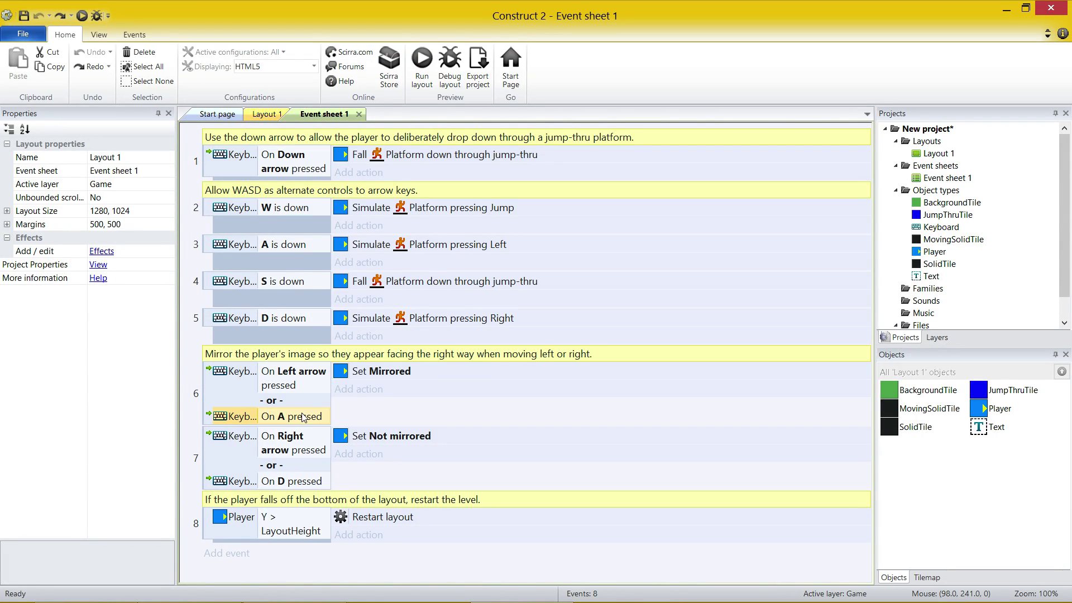
click(396, 374)
click(297, 443)
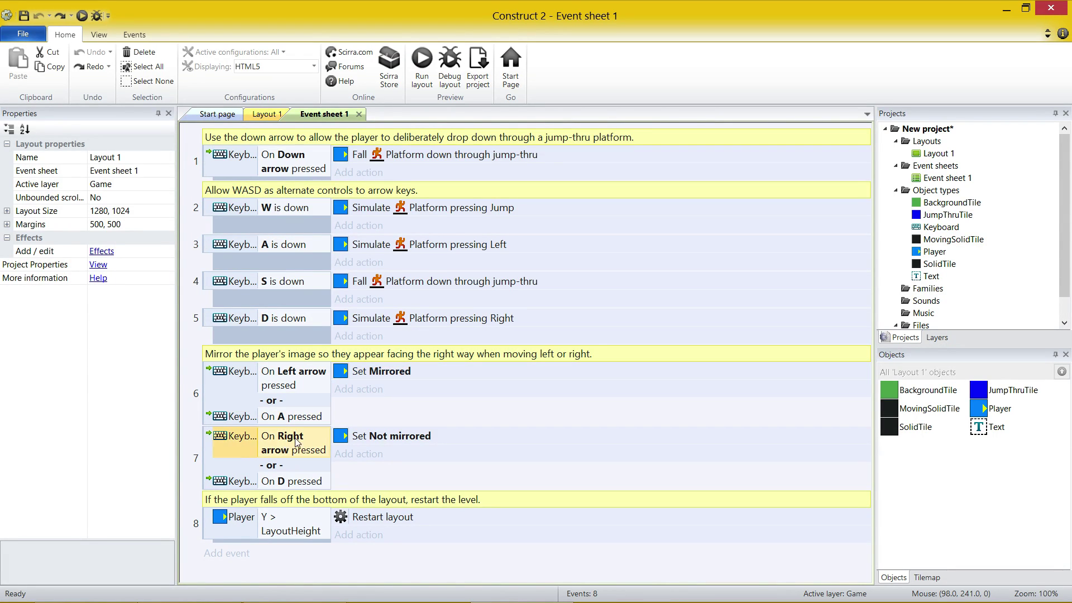
click(307, 483)
click(380, 441)
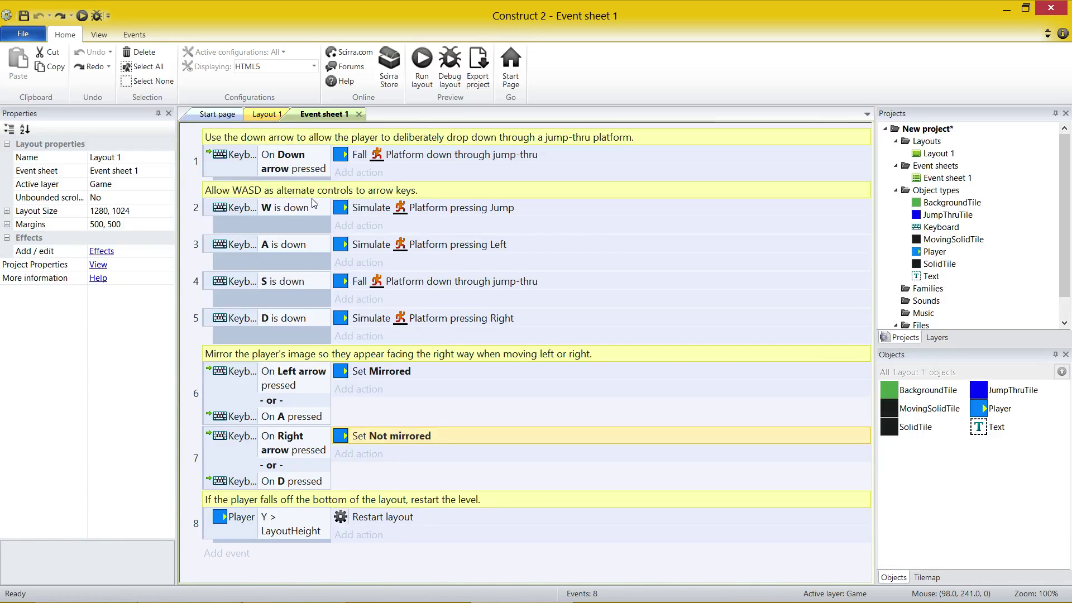
click(263, 114)
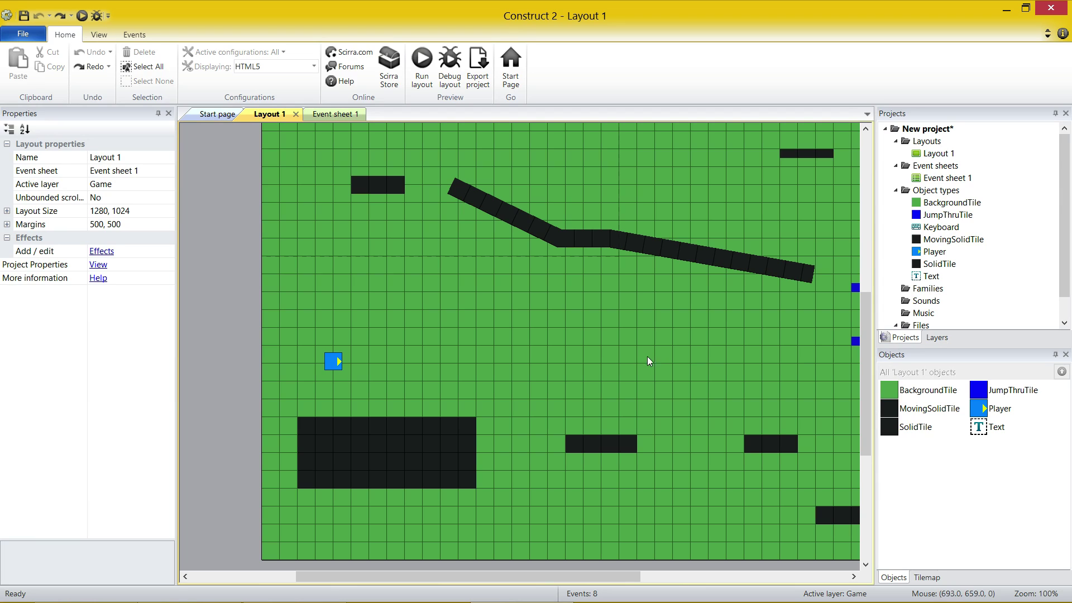
click(968, 115)
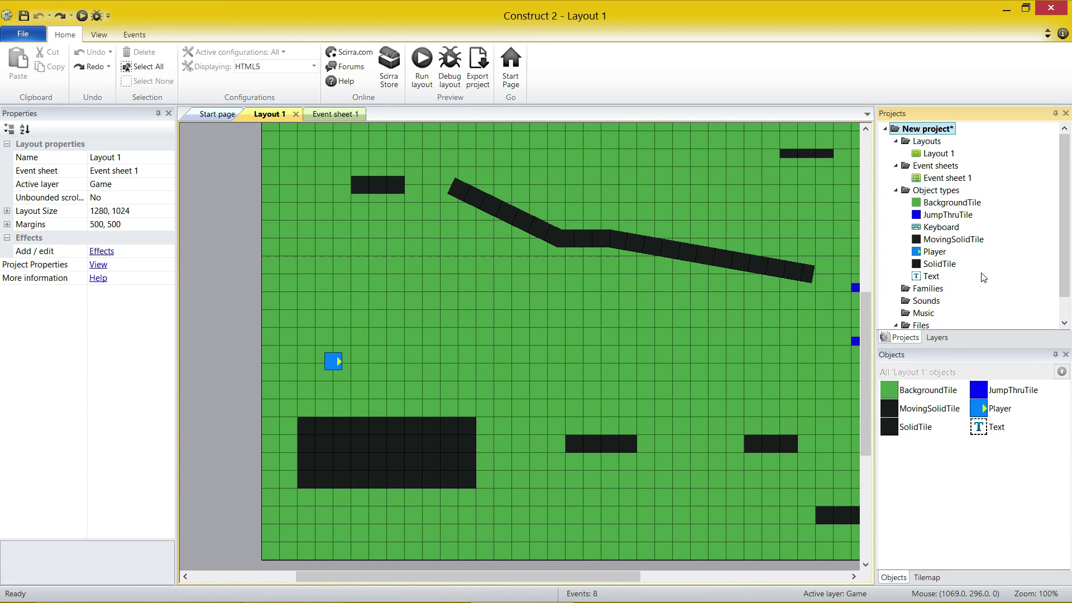
click(949, 154)
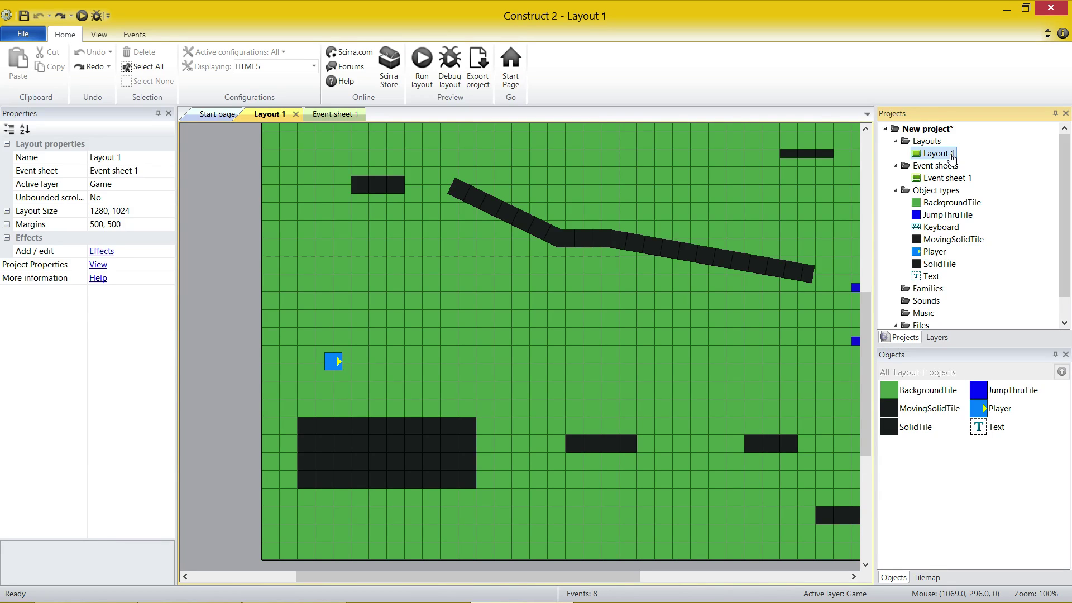
click(957, 180)
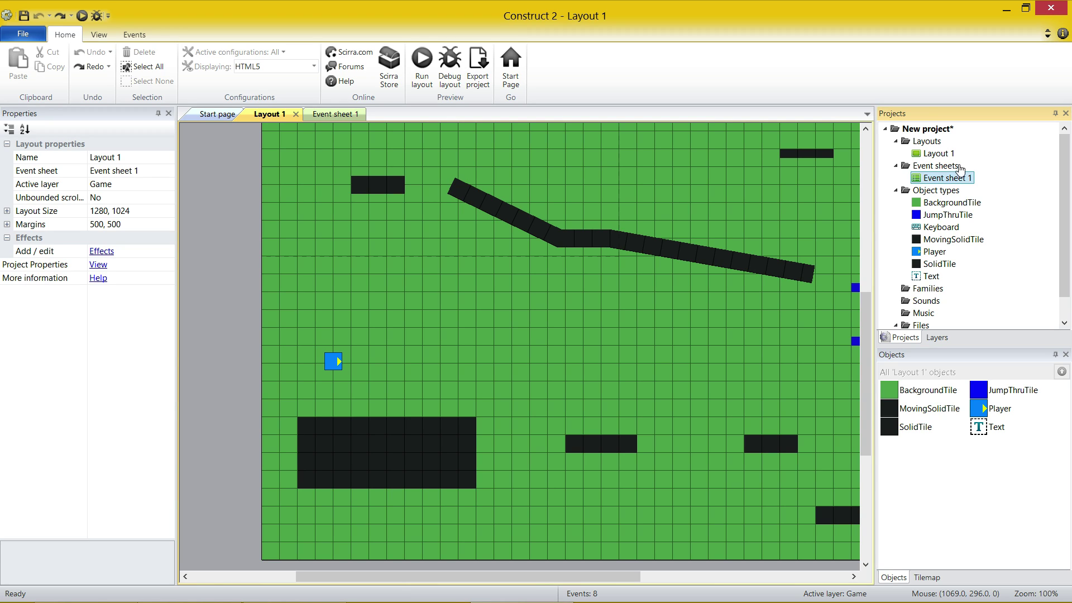
click(959, 203)
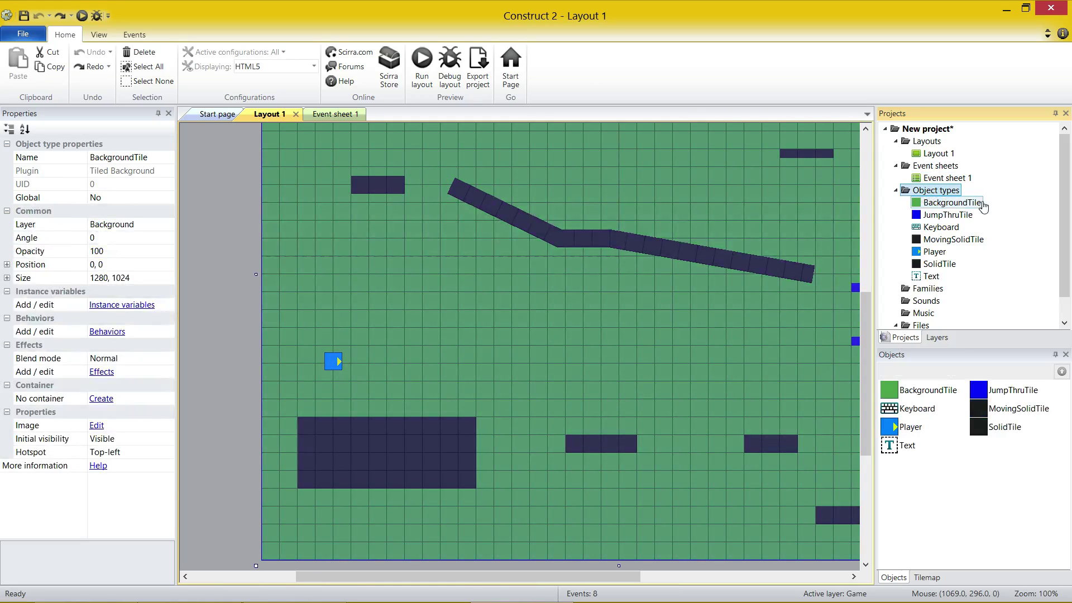
click(956, 215)
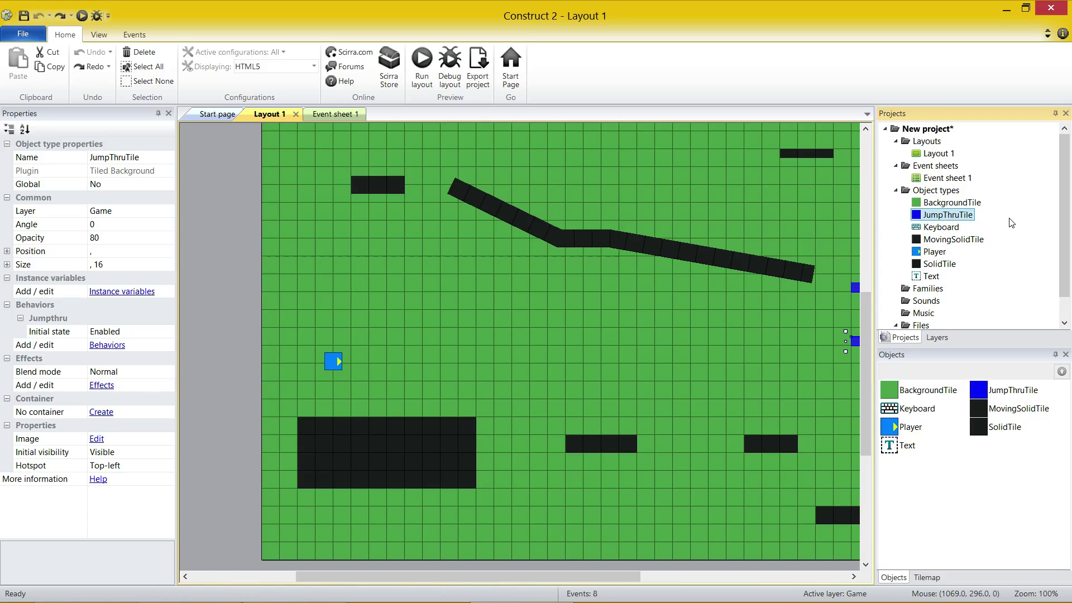
click(952, 240)
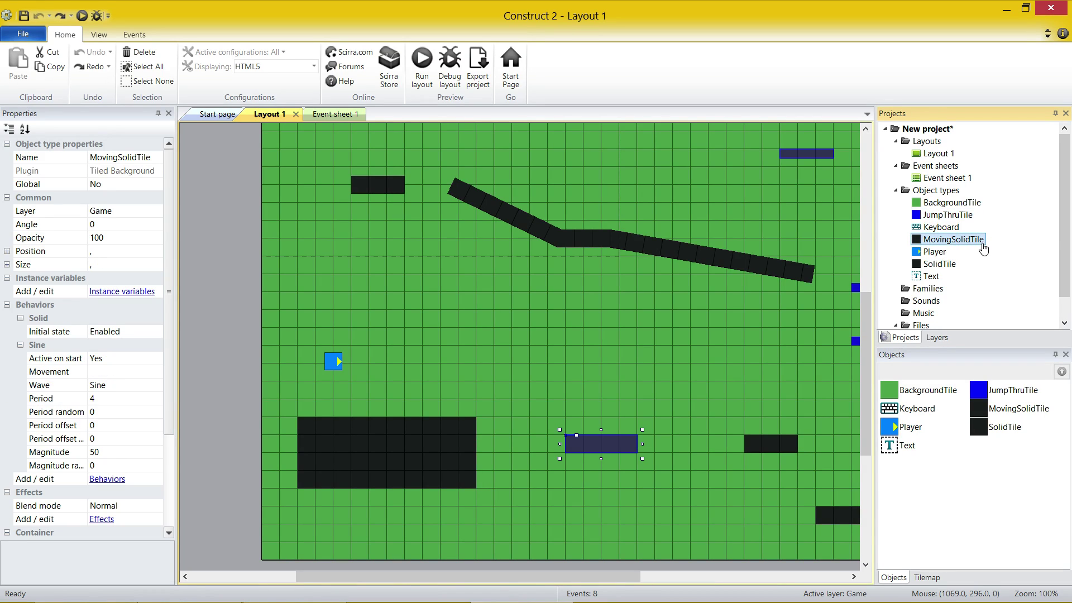
click(937, 264)
click(927, 276)
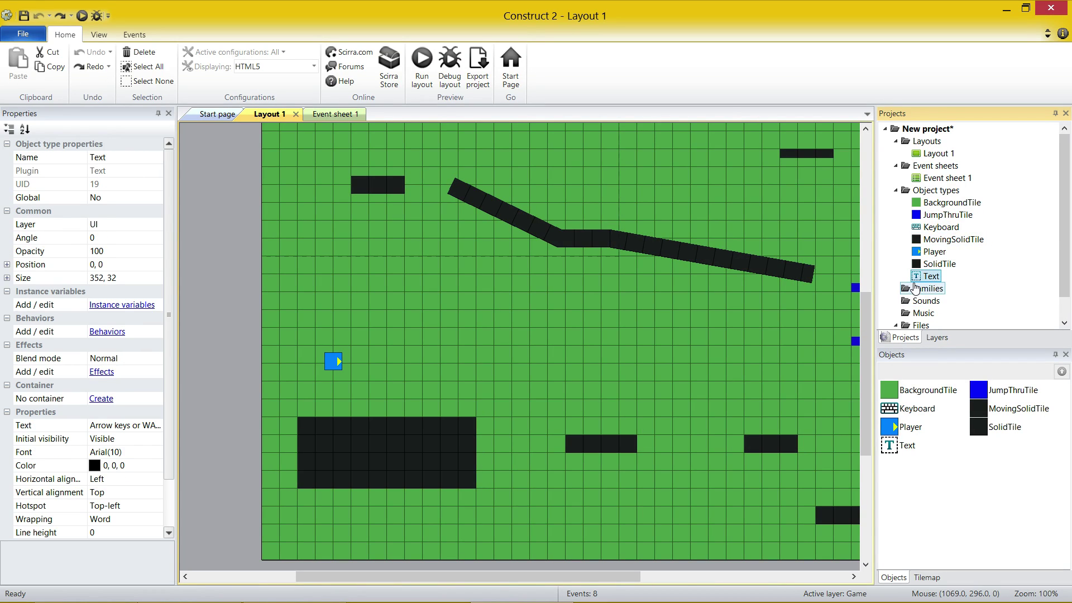
middle_drag(802, 273, 741, 497)
scroll(740, 497, left, 2)
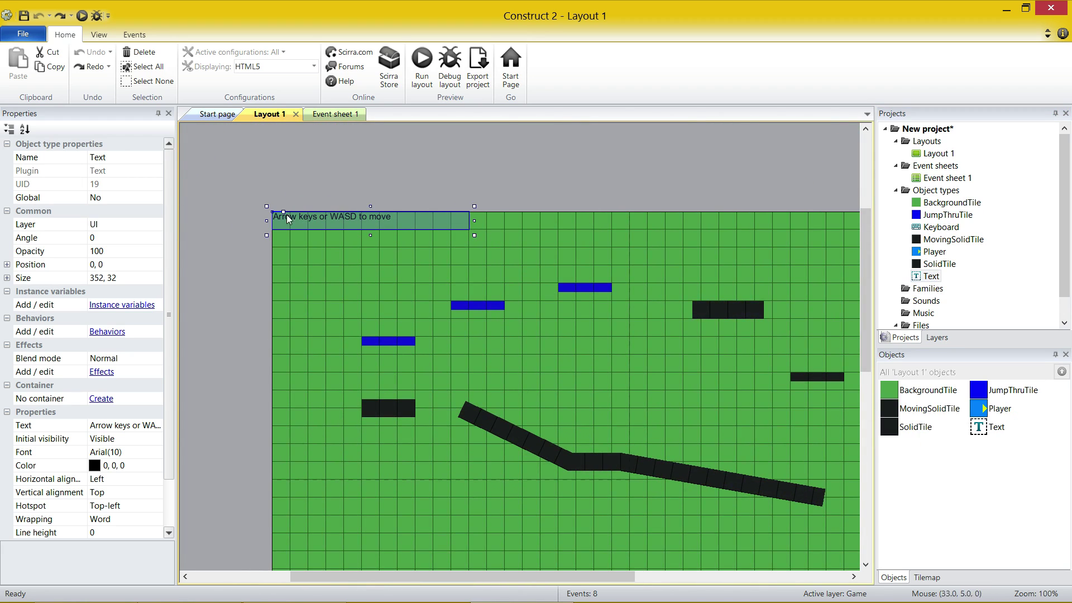
scroll(670, 449, down, 1)
middle_drag(670, 448, 670, 318)
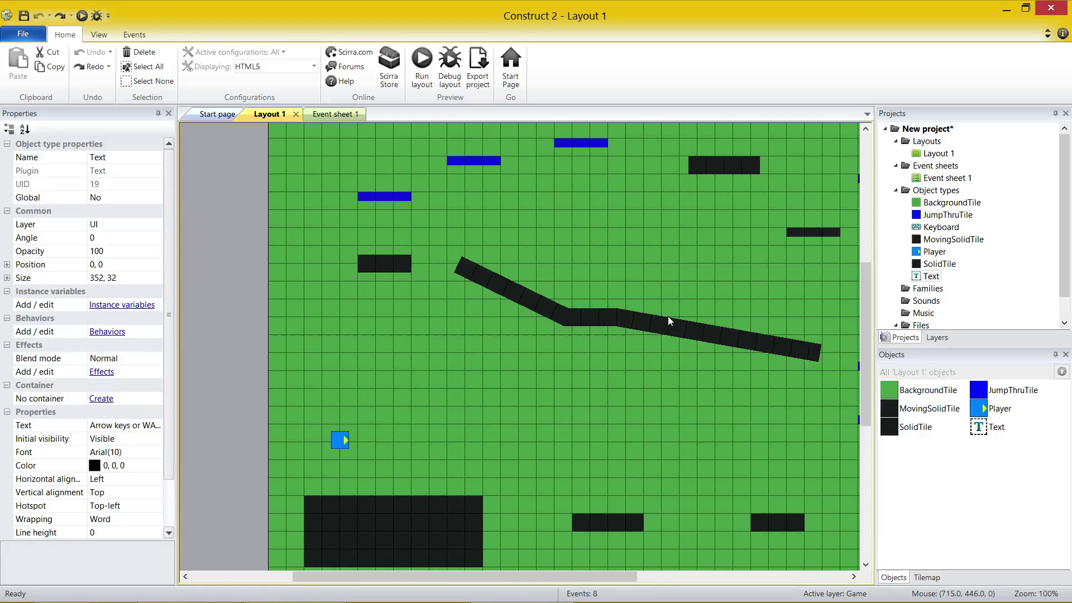
click(672, 430)
click(1055, 114)
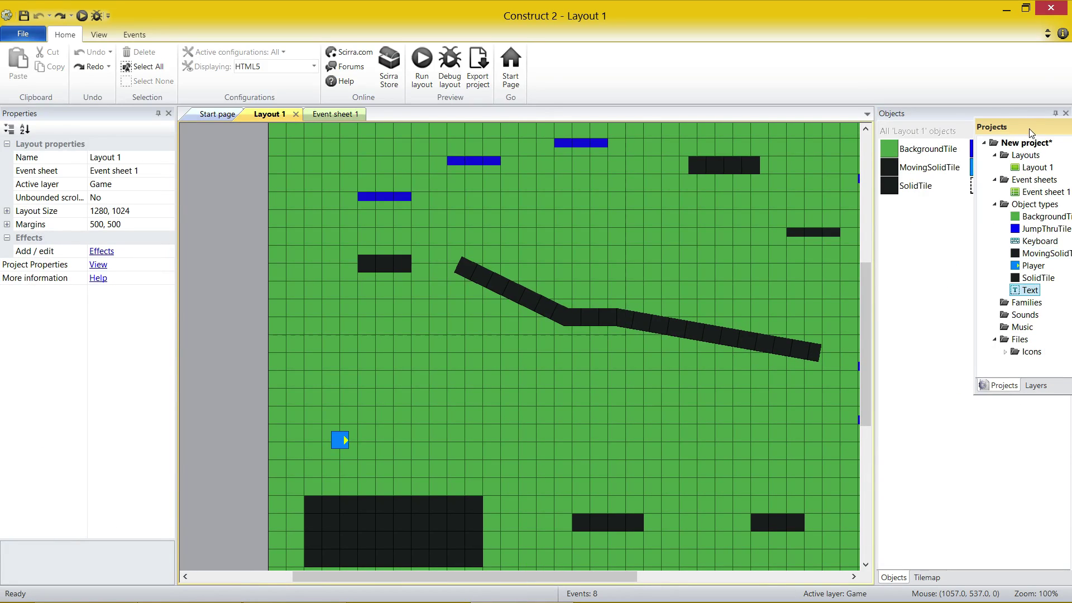
drag(1032, 132, 999, 334)
scroll(1029, 271, down, 1)
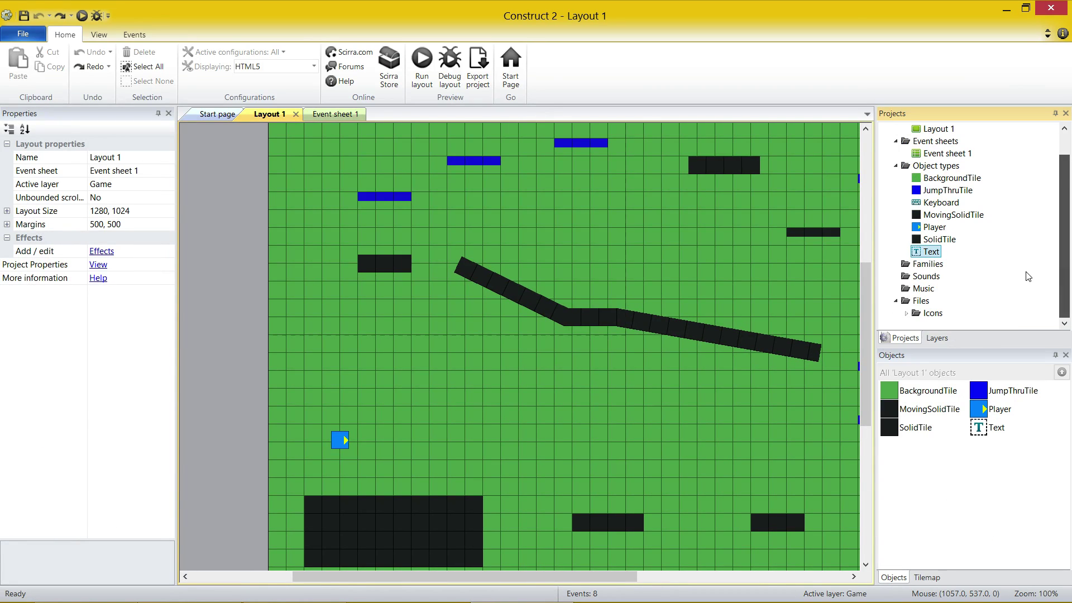
click(926, 275)
click(926, 291)
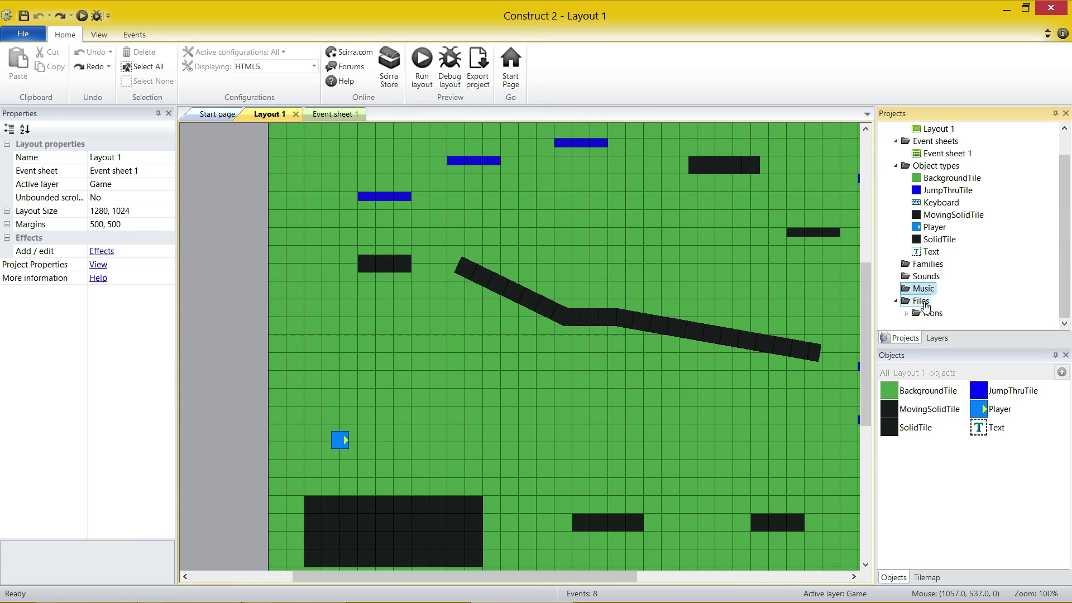
Step: Switch the Objects bar between all project objects and Layout 1's objects, viewing JumpThruTile's properties
click(958, 446)
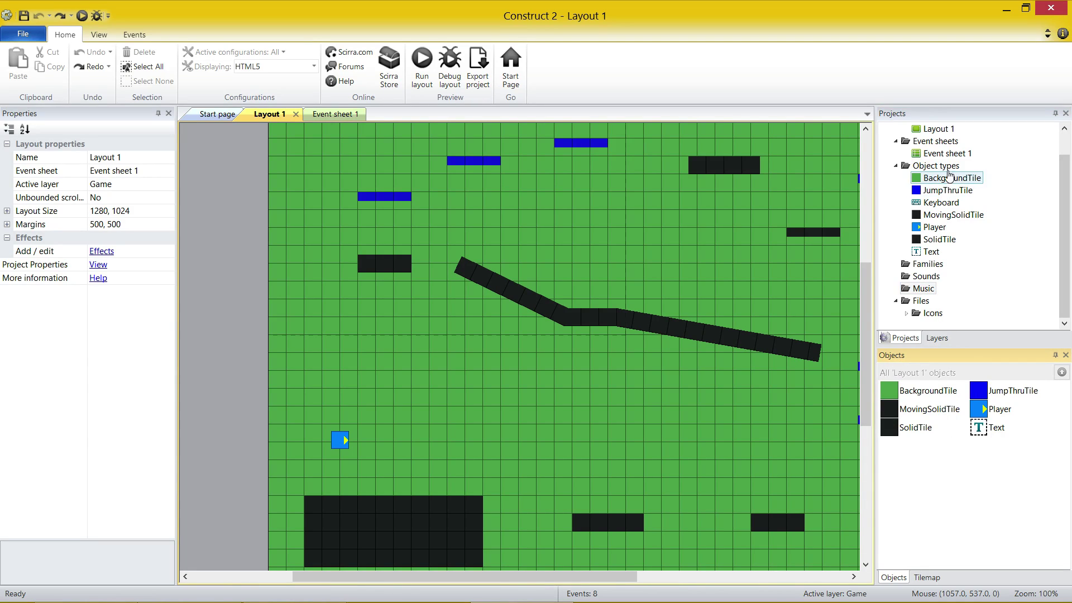
click(943, 166)
click(713, 404)
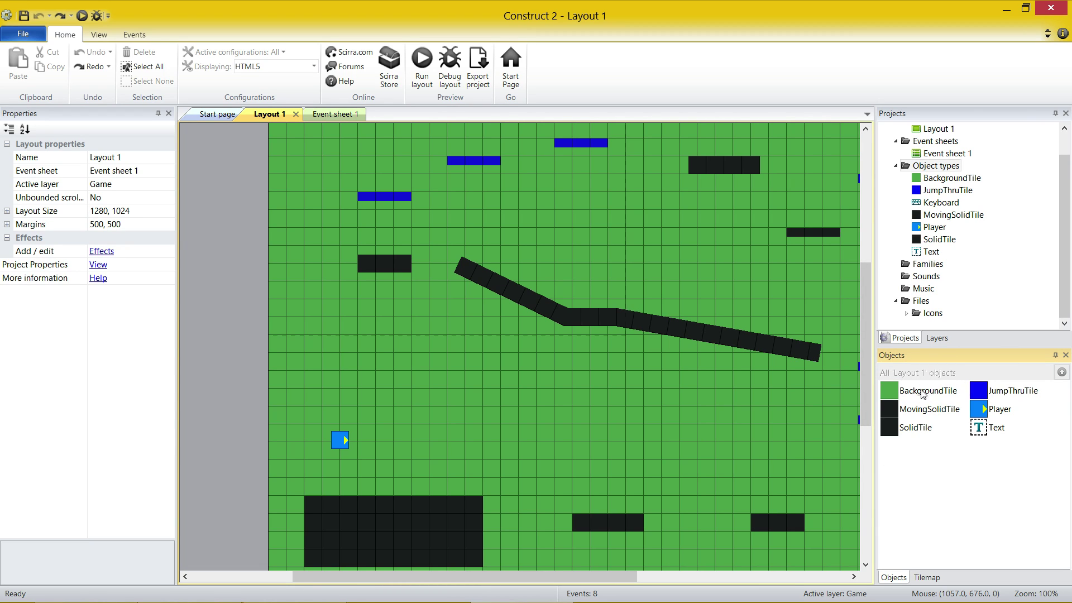
click(929, 410)
click(916, 428)
click(997, 428)
click(1000, 409)
click(1012, 394)
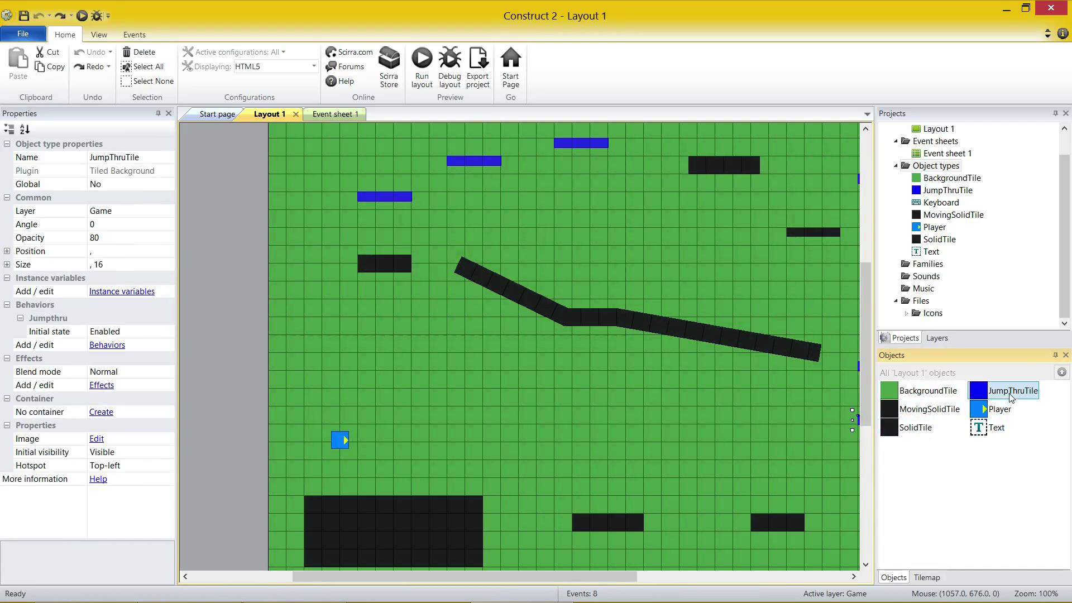
Step: Select SolidTile, MovingSolidTile, JumpThruTile and Player instances in turn, ending on Player's Platform settings (speed 330, jump 650, gravity 1500)
click(920, 430)
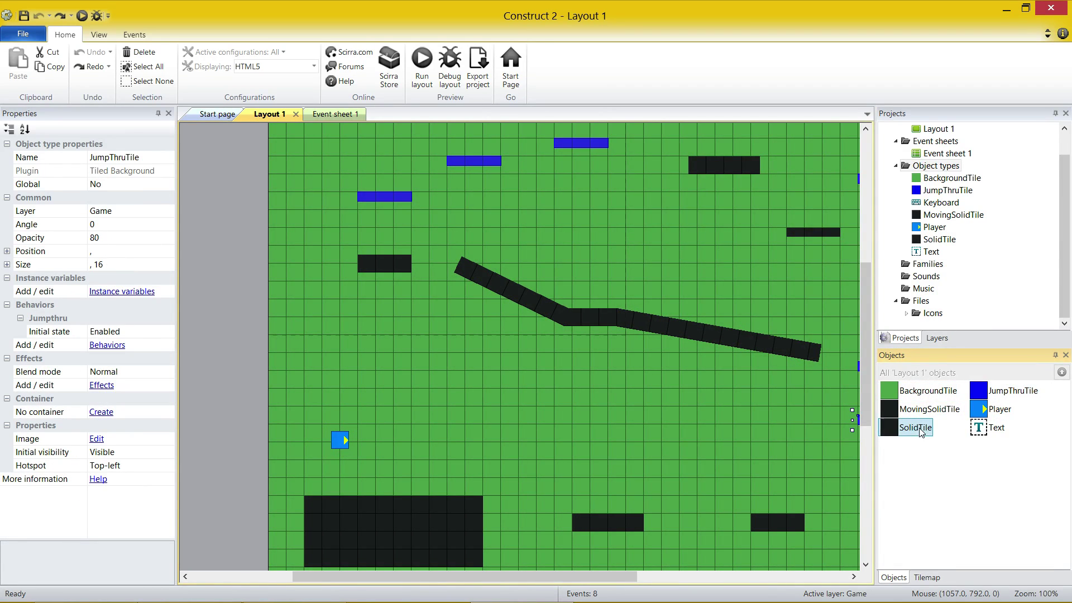
double_click(920, 430)
middle_drag(736, 420, 568, 408)
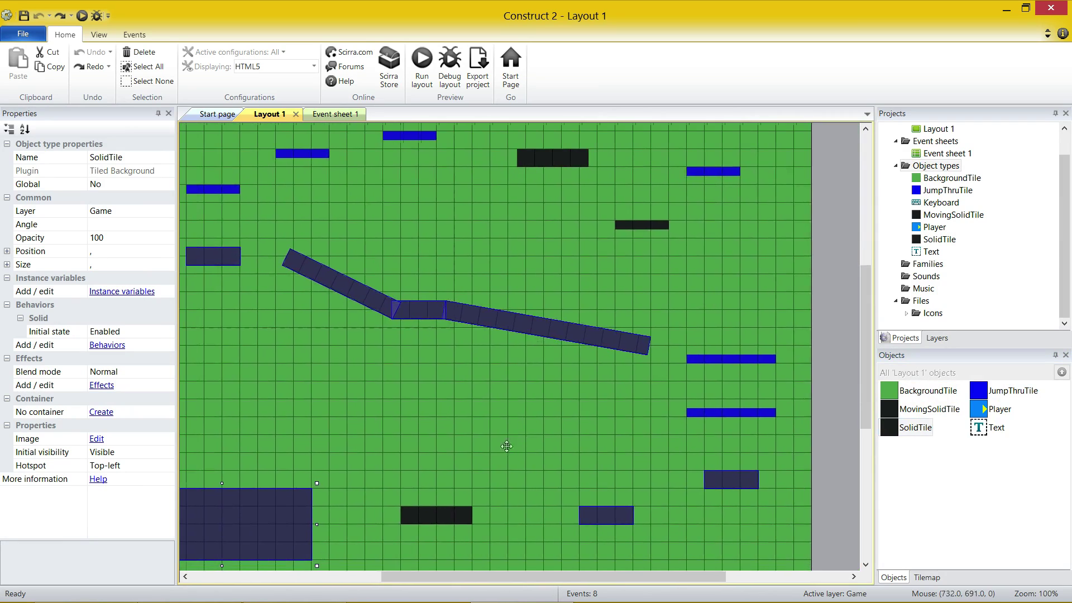
middle_drag(506, 446, 594, 377)
double_click(910, 409)
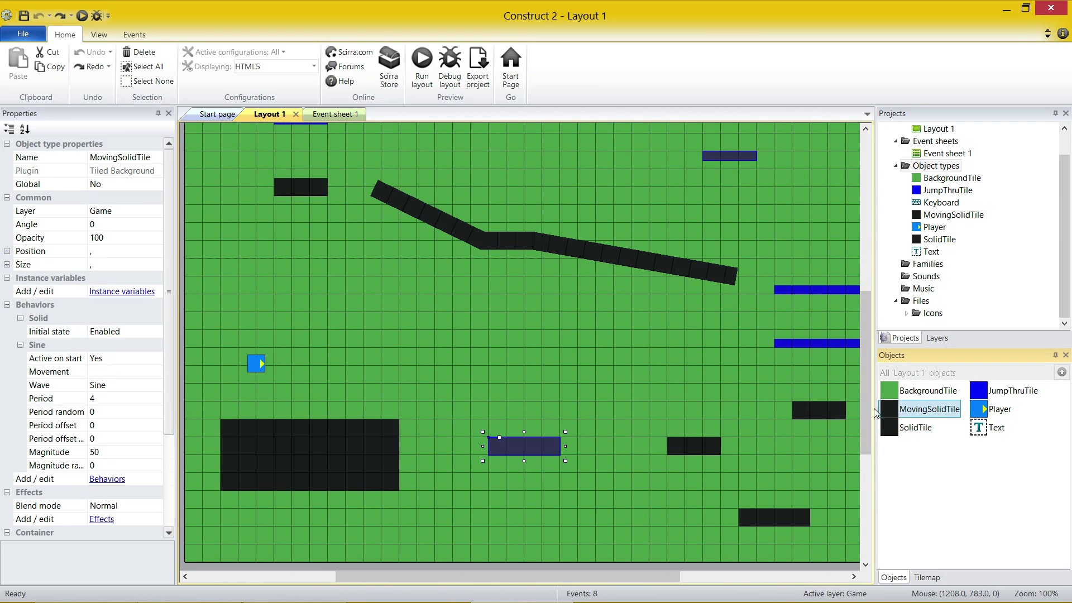
middle_drag(657, 356, 628, 498)
middle_drag(676, 415, 713, 276)
double_click(916, 431)
middle_drag(658, 377, 641, 428)
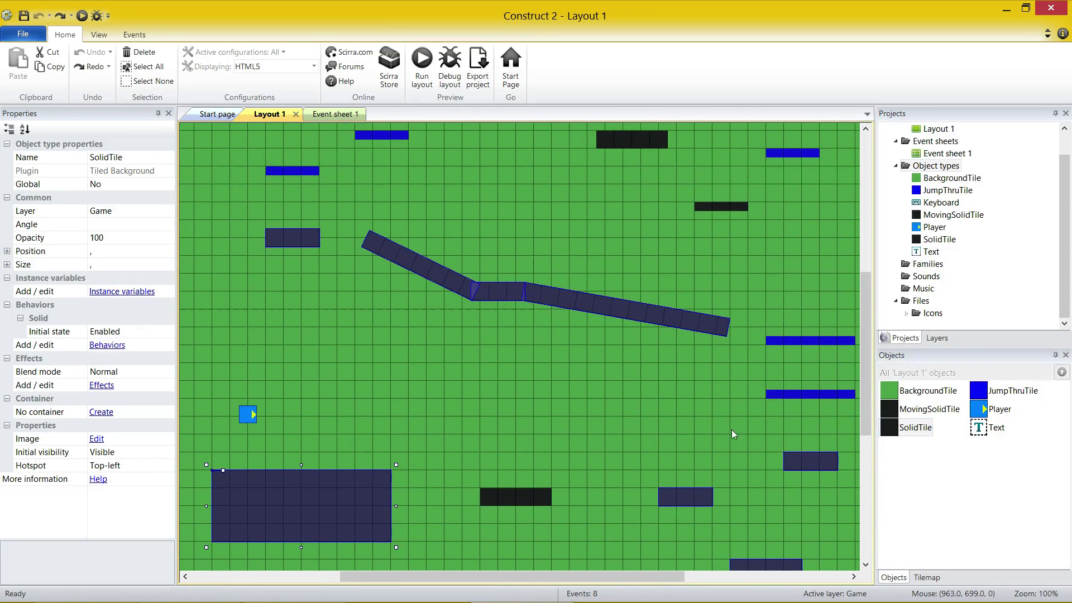
double_click(1006, 391)
middle_drag(658, 359, 656, 415)
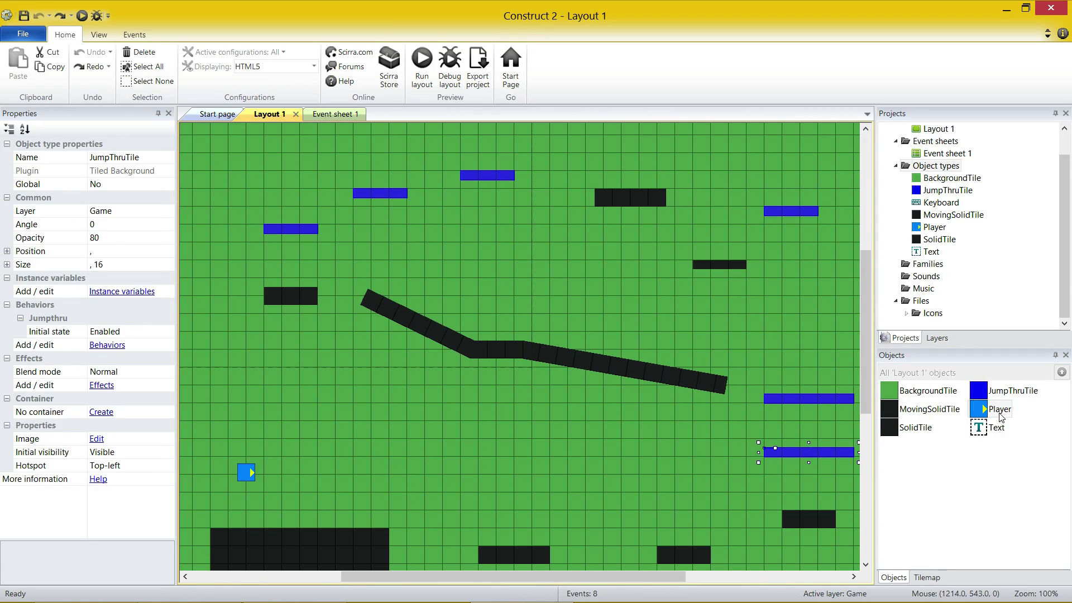
double_click(1000, 409)
middle_drag(424, 470, 453, 400)
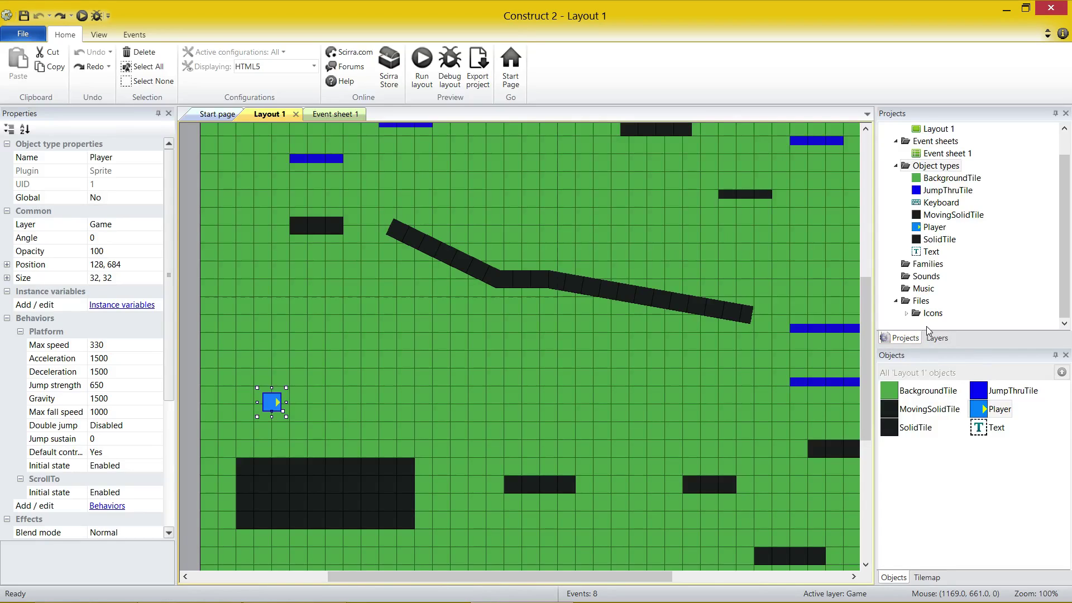
Step: Review the layers: locked Background at parallax 50,50, Game at 100,100, UI at 0,0
click(937, 338)
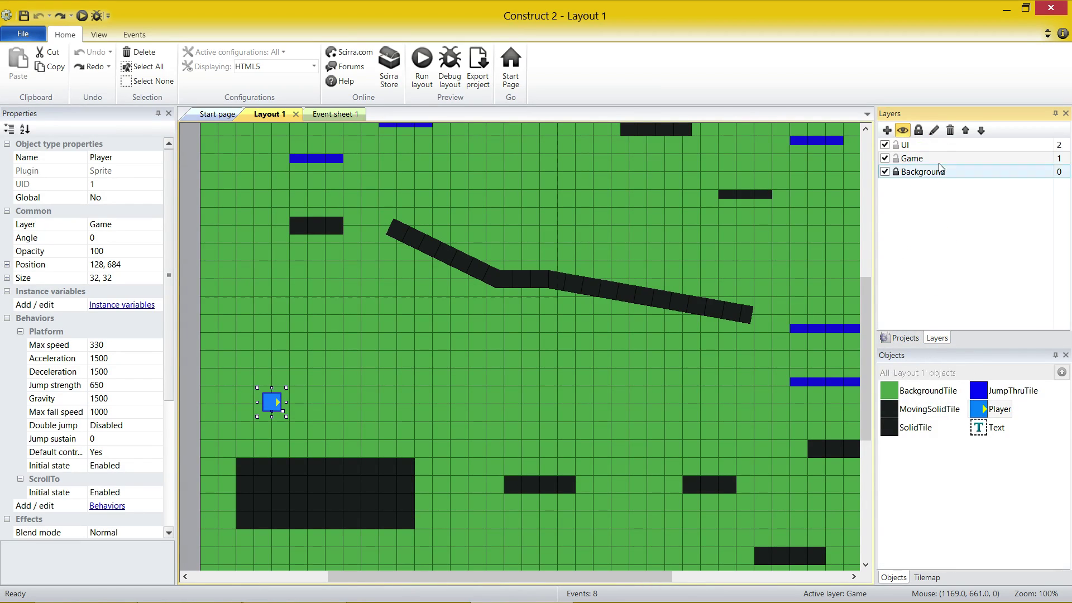
click(924, 173)
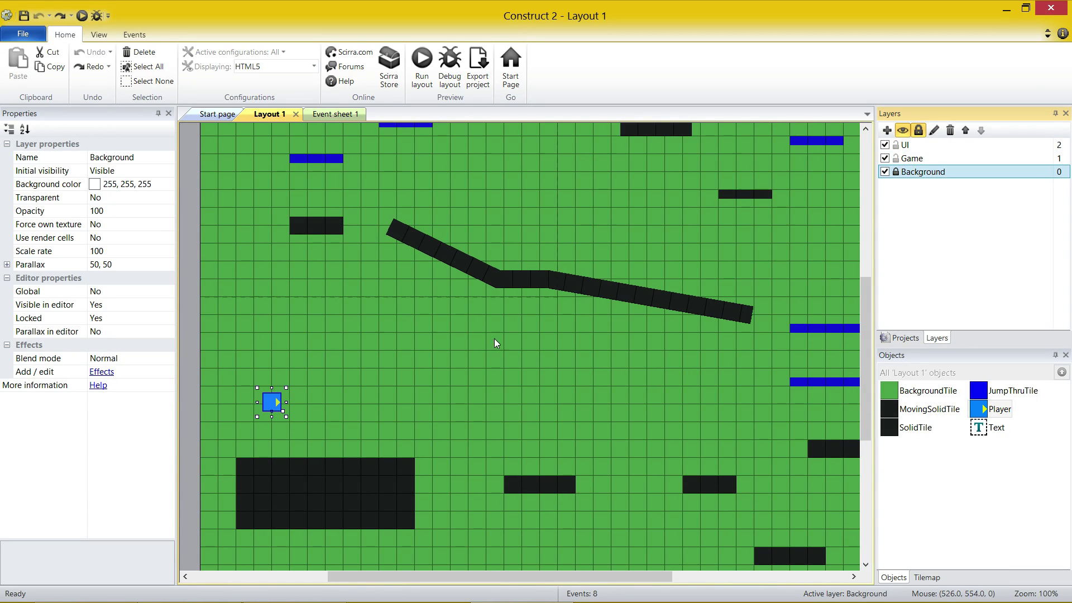
click(919, 159)
scroll(635, 324, up, 2)
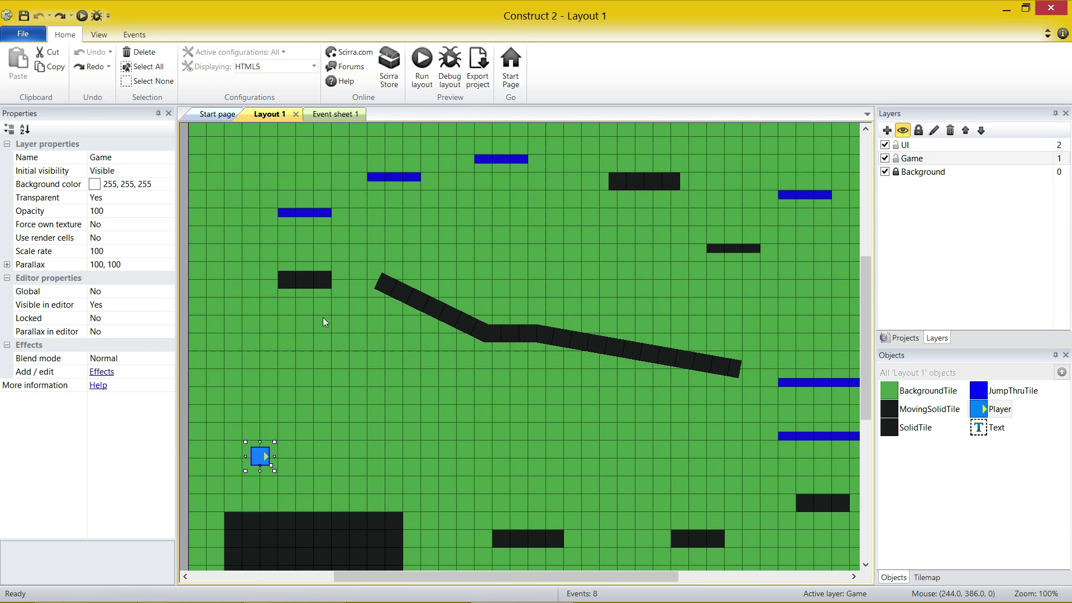
scroll(743, 342, down, 2)
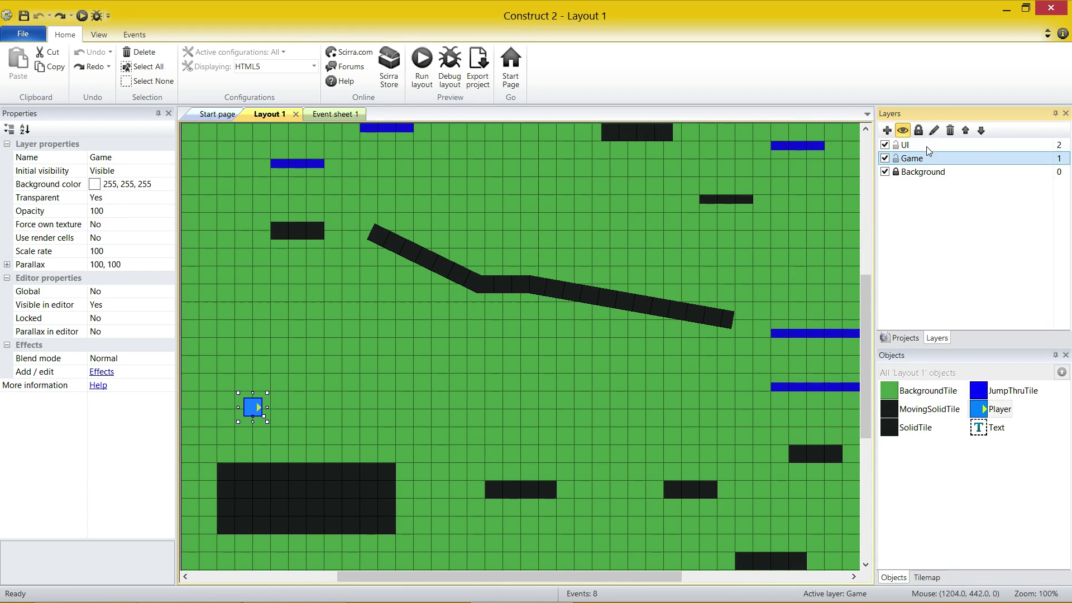
click(925, 171)
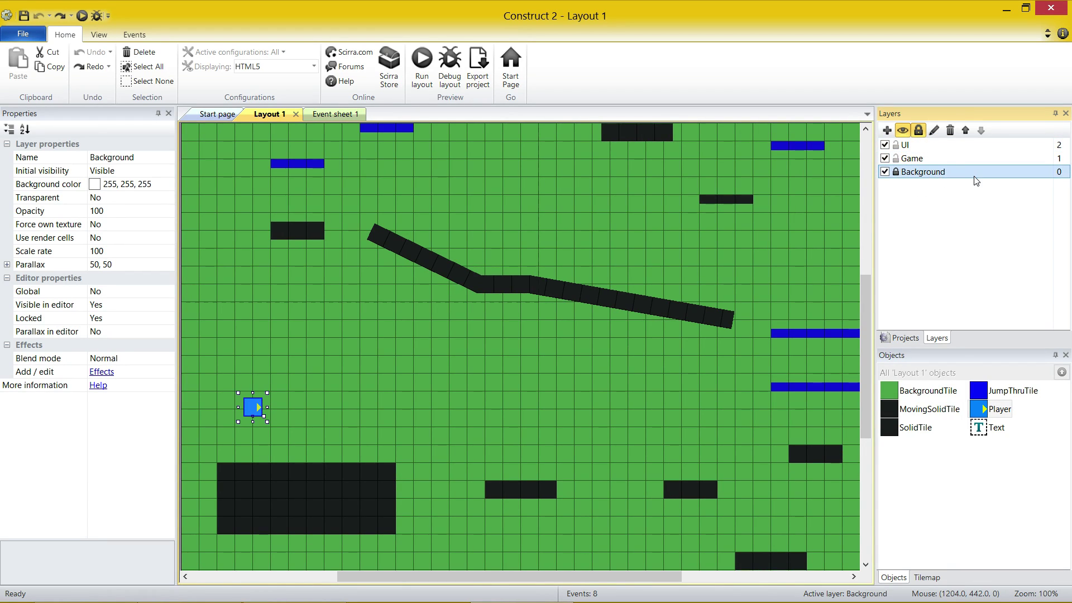
click(995, 161)
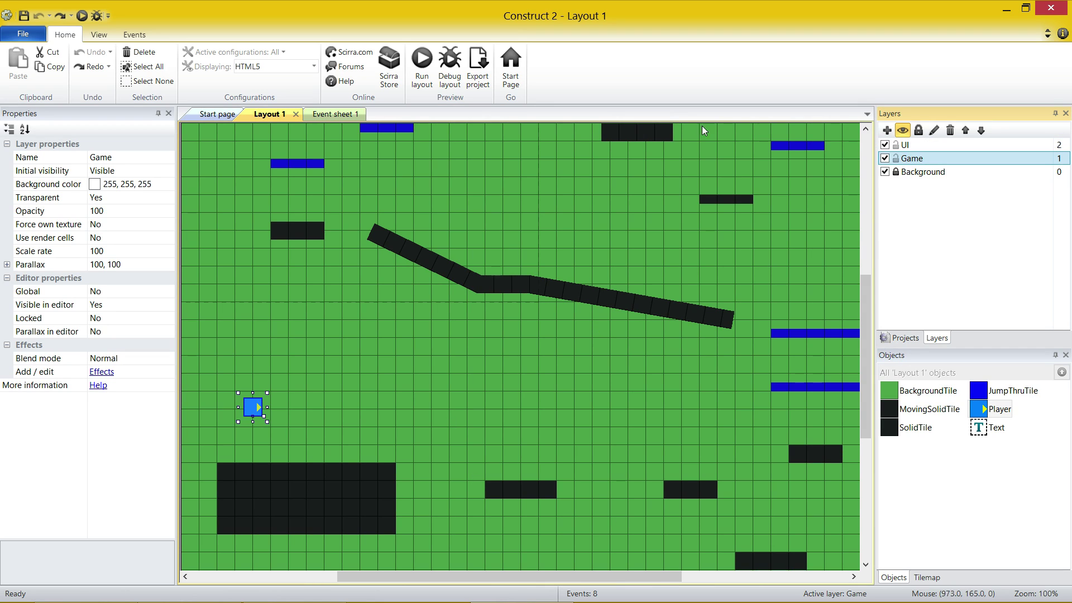
click(915, 142)
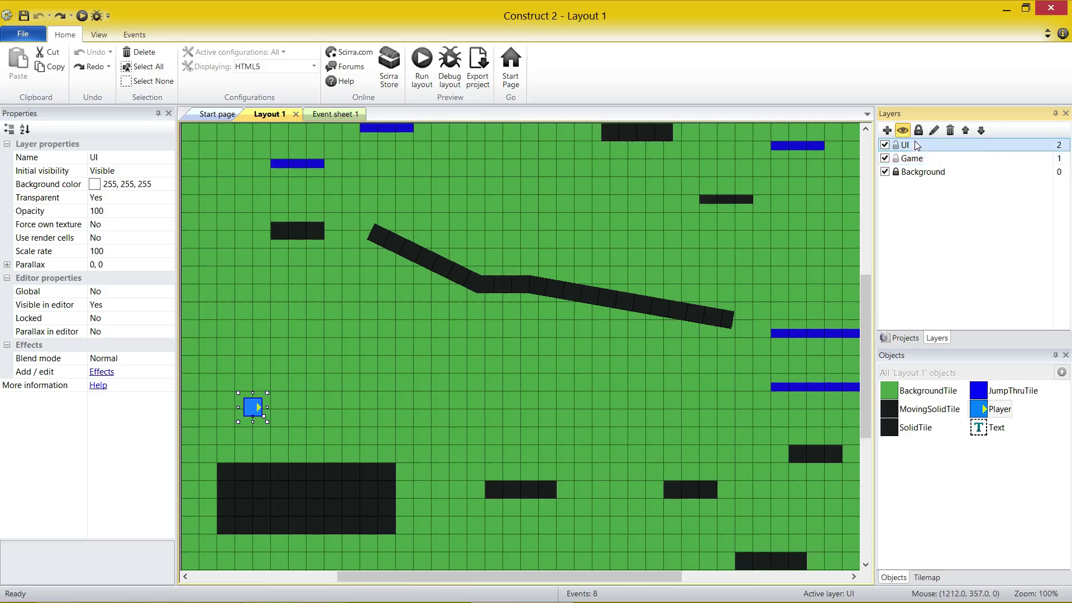
Step: Select the instructions text on the UI layer to view its properties
middle_drag(561, 282, 634, 348)
click(309, 162)
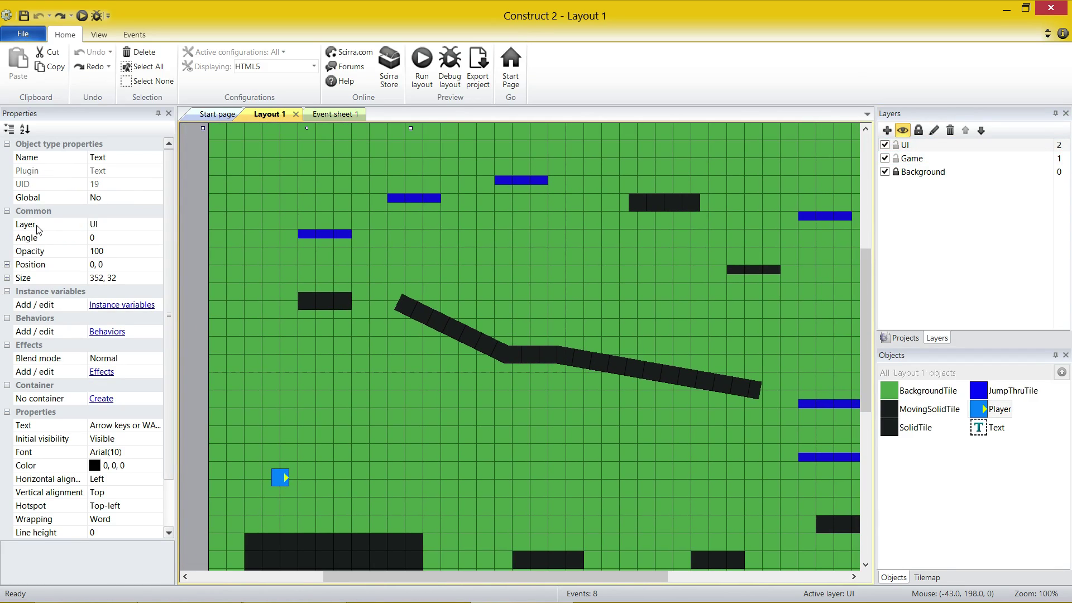
click(980, 219)
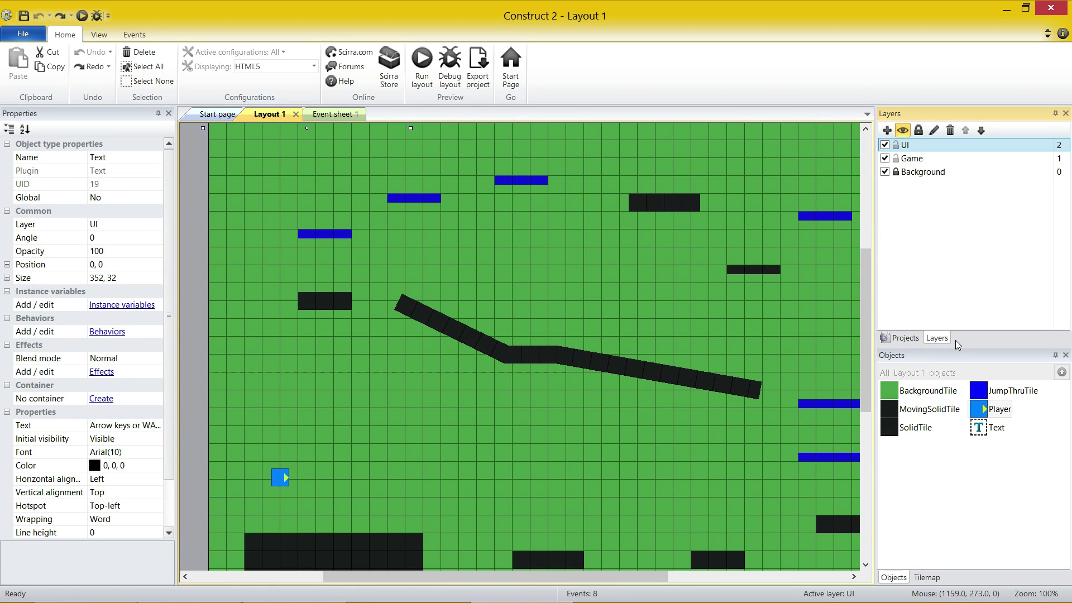
Step: Glance at the Tilemap panel, then bring back the Projects and Objects panels
click(927, 578)
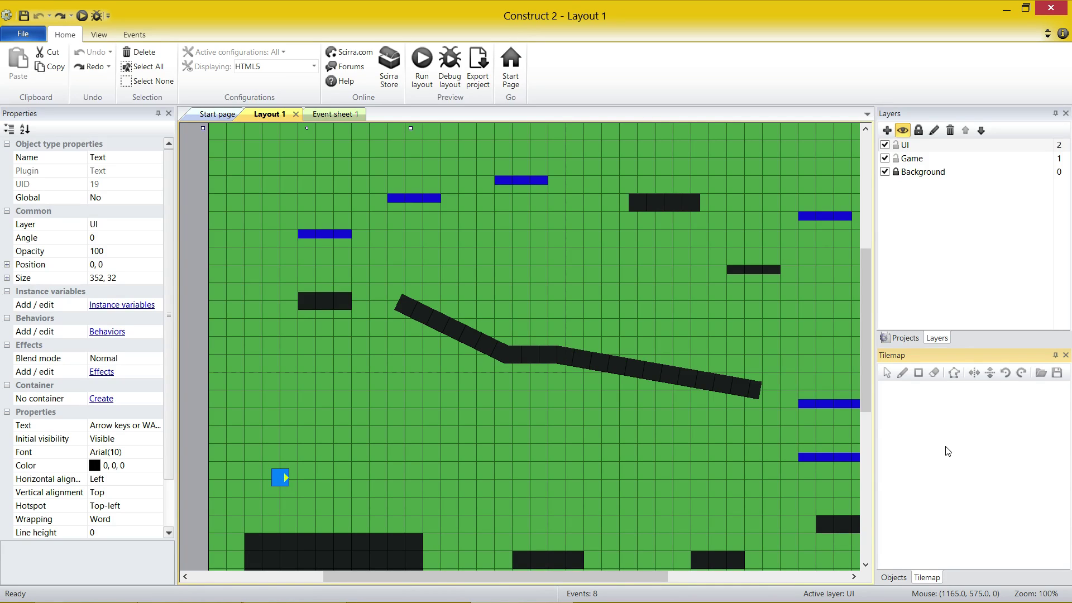
click(901, 338)
click(896, 578)
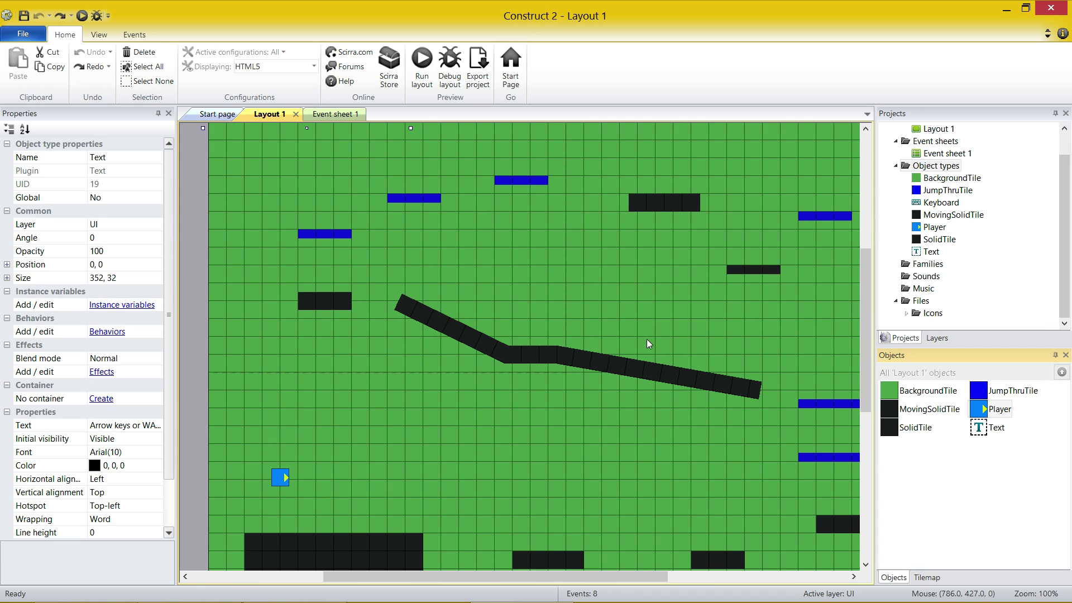
Step: Deselect the text object so Layout 1's properties show, and scroll the project tree to the top
click(596, 291)
mouse_move(537, 405)
middle_down()
mouse_move(600, 335)
mouse_move(545, 409)
middle_up()
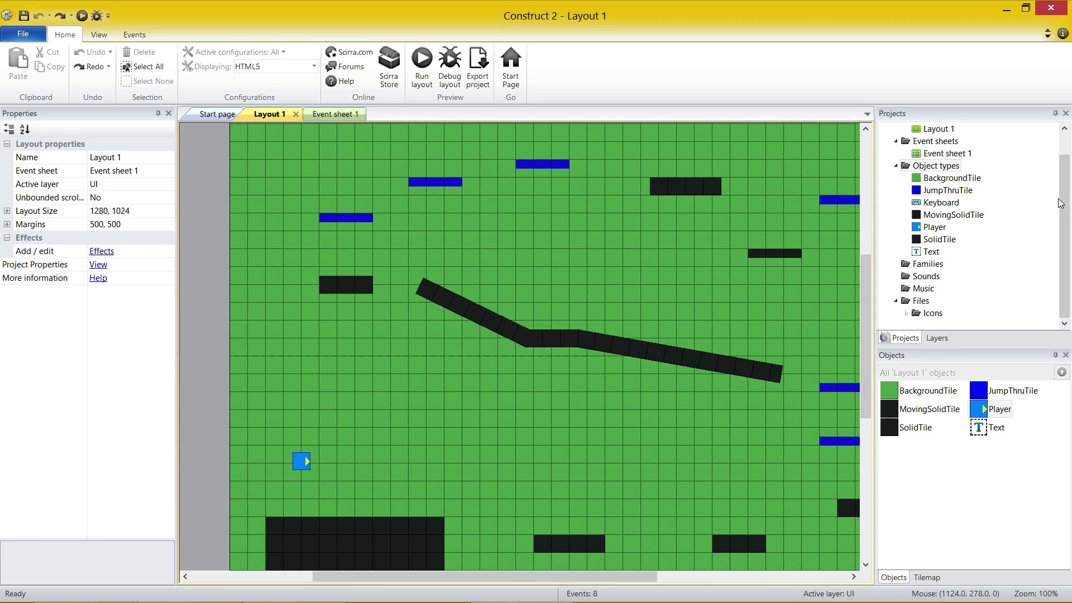
scroll(1057, 199, up, 1)
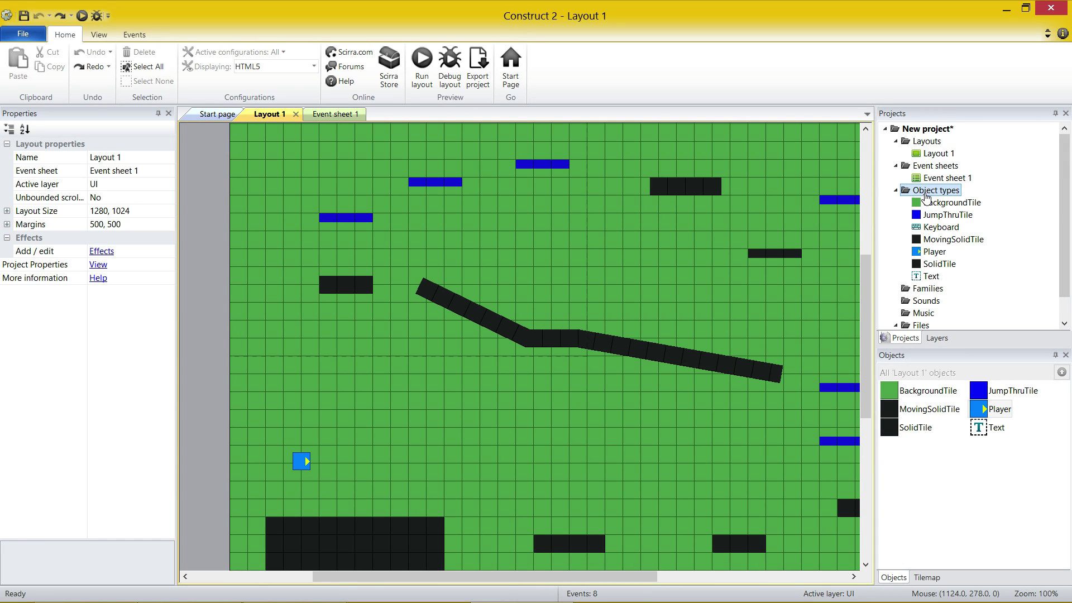
Step: Review the project's Name, Version, Description, Author and Website properties and their help text
click(927, 133)
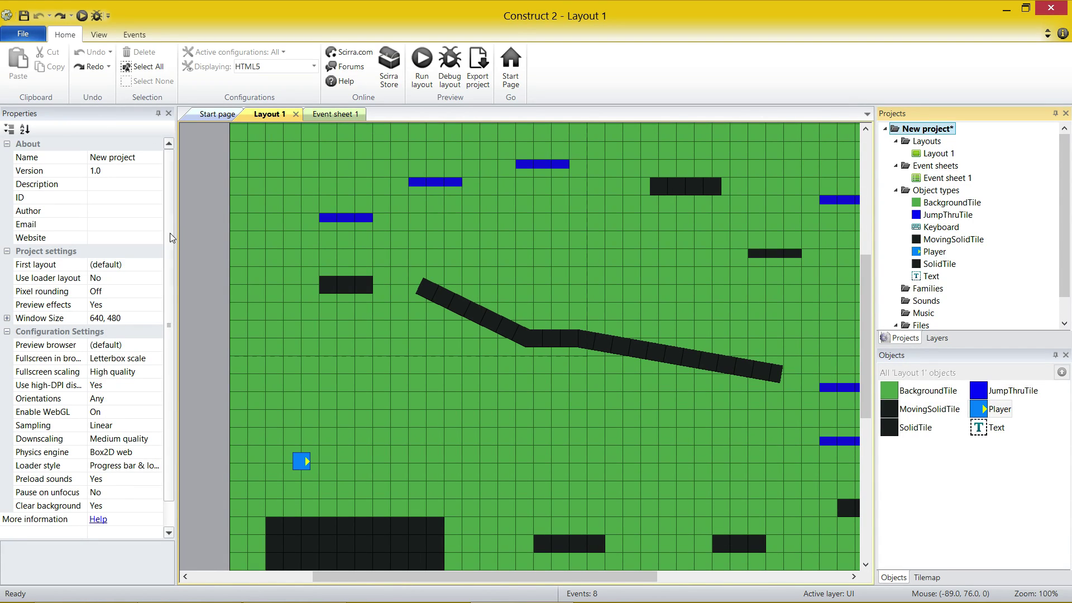
scroll(172, 328, down, 1)
scroll(171, 327, up, 1)
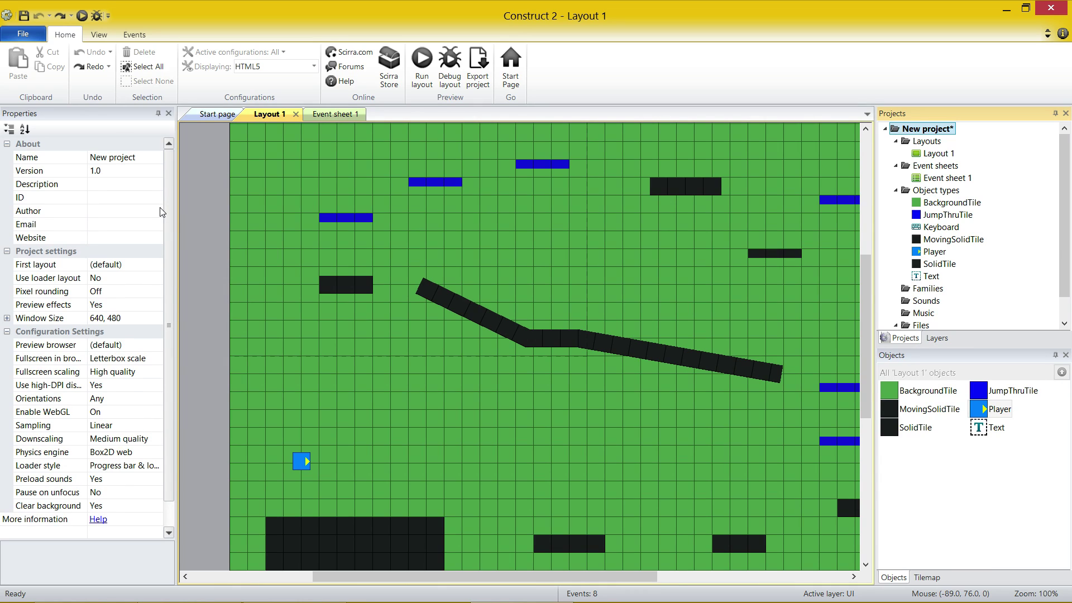
click(91, 159)
click(78, 172)
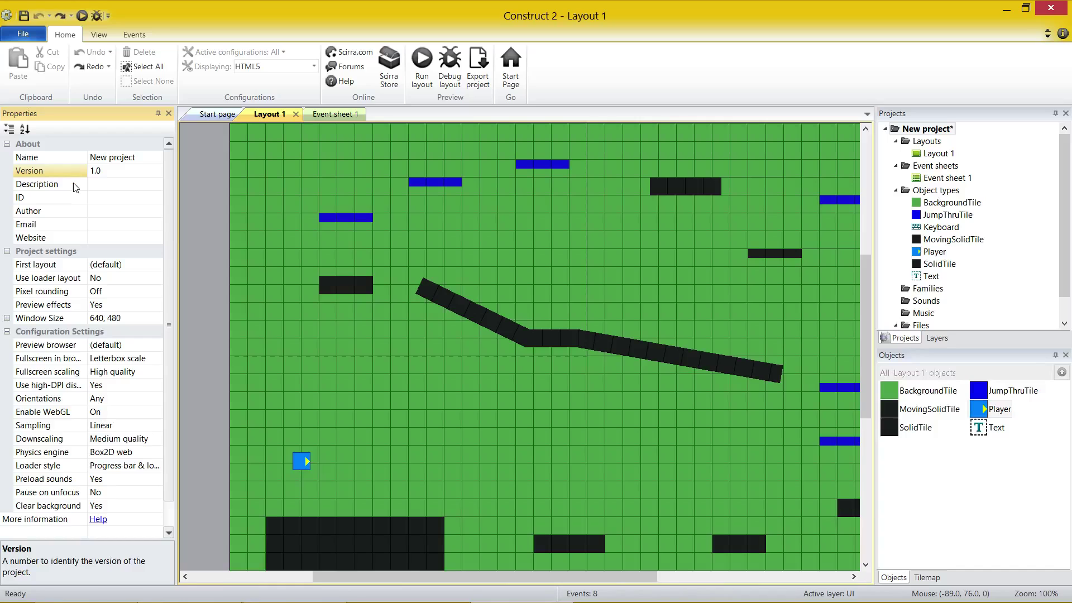
click(74, 184)
click(70, 212)
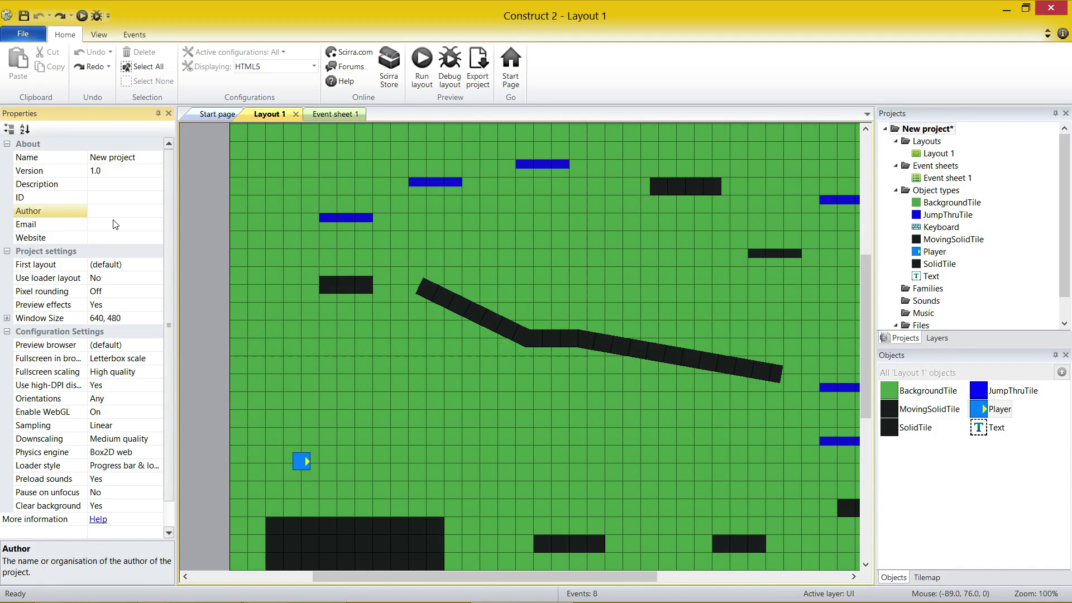
click(74, 240)
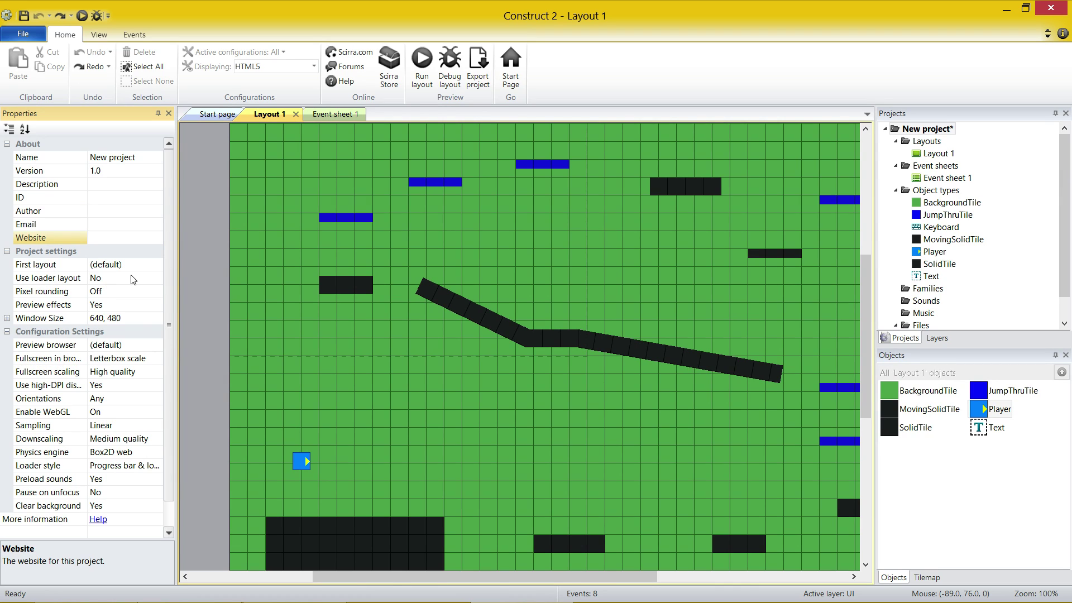
scroll(170, 326, down, 1)
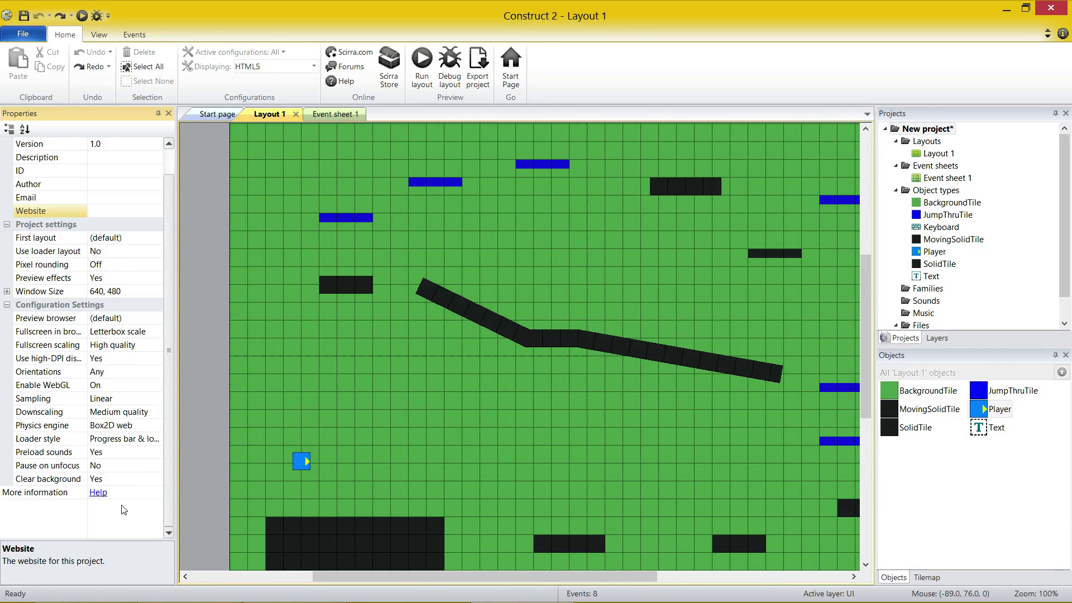
scroll(139, 226, up, 1)
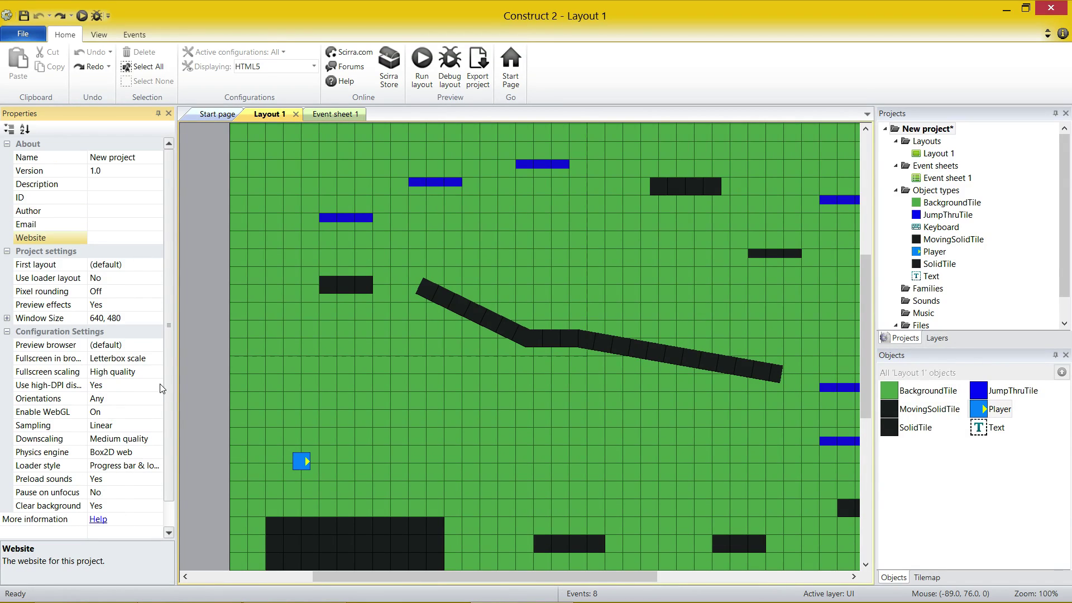
Step: Change the project Name from New project to Platformer
click(139, 162)
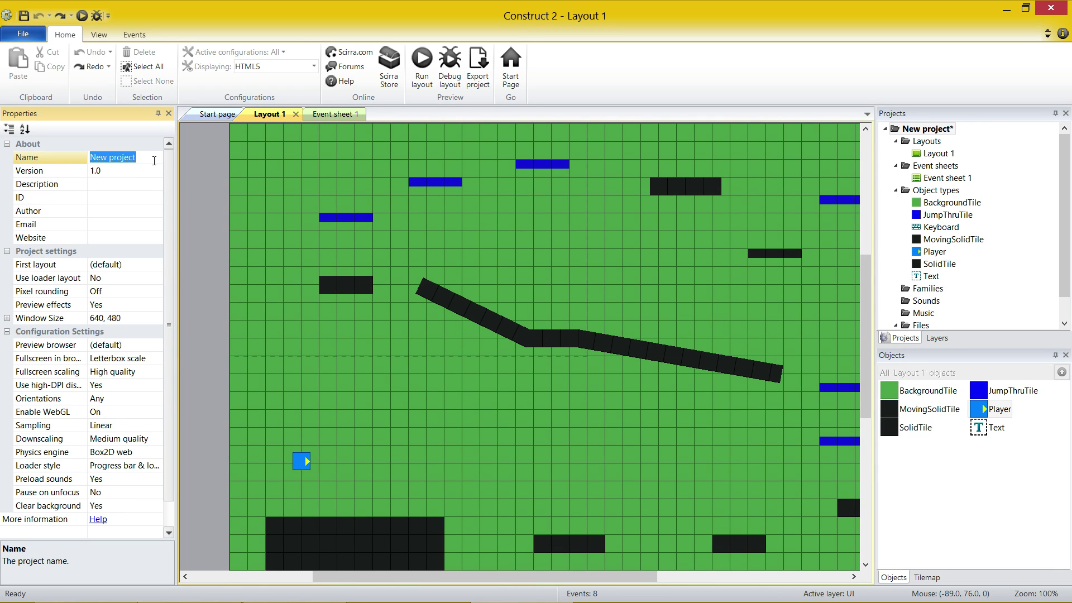
text(Platformer)
click(152, 175)
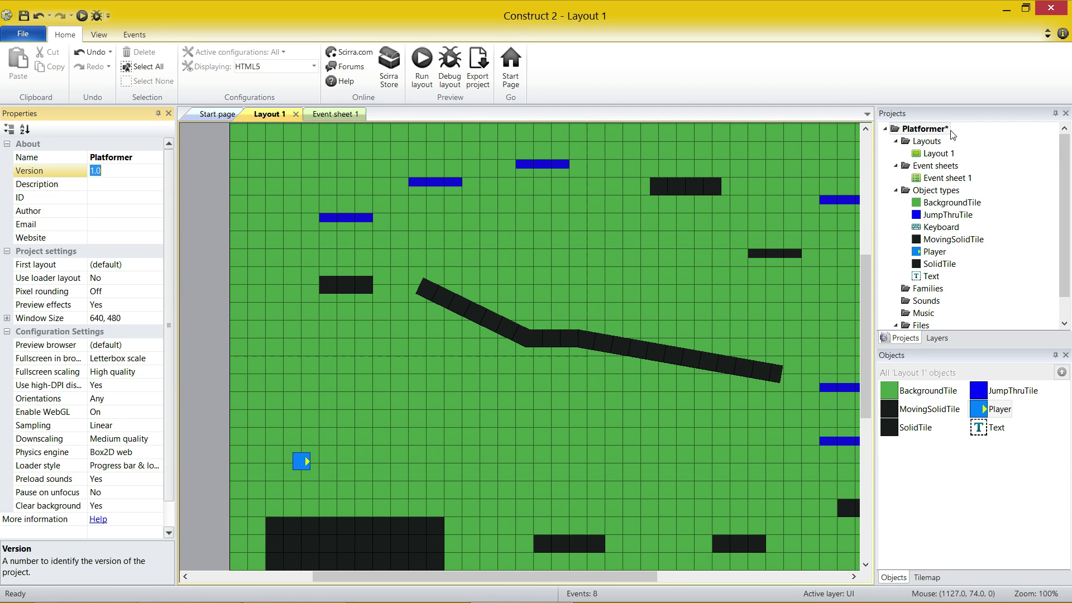
click(940, 155)
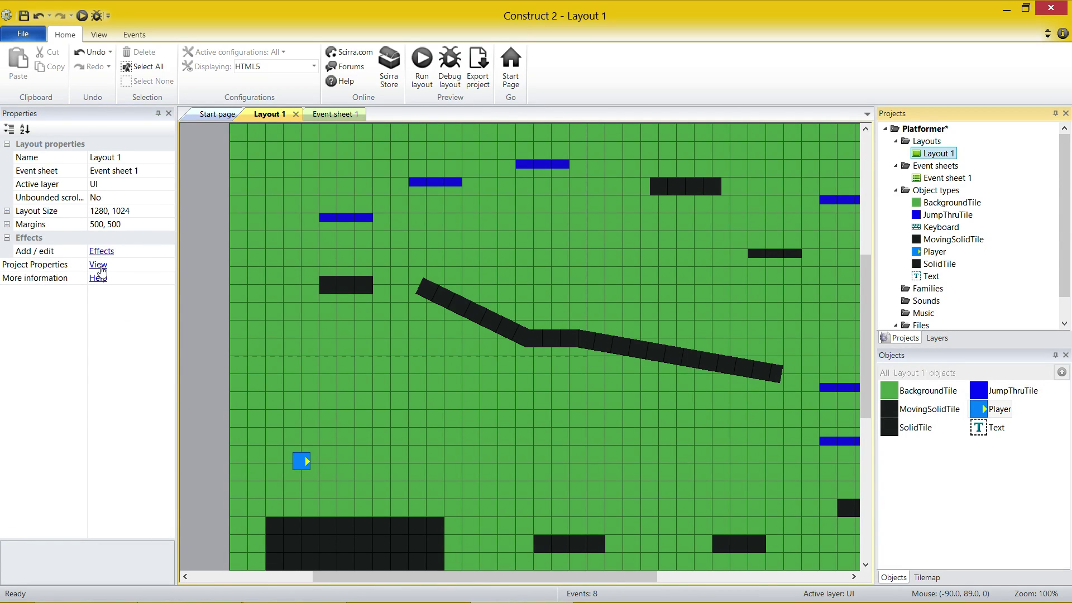
click(152, 212)
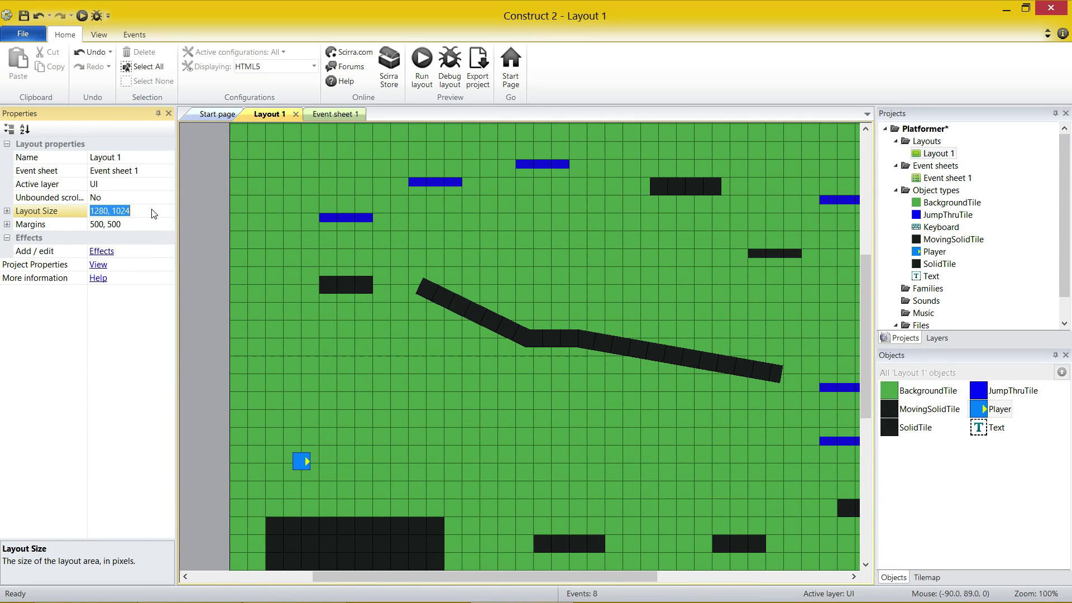
click(6, 212)
click(64, 224)
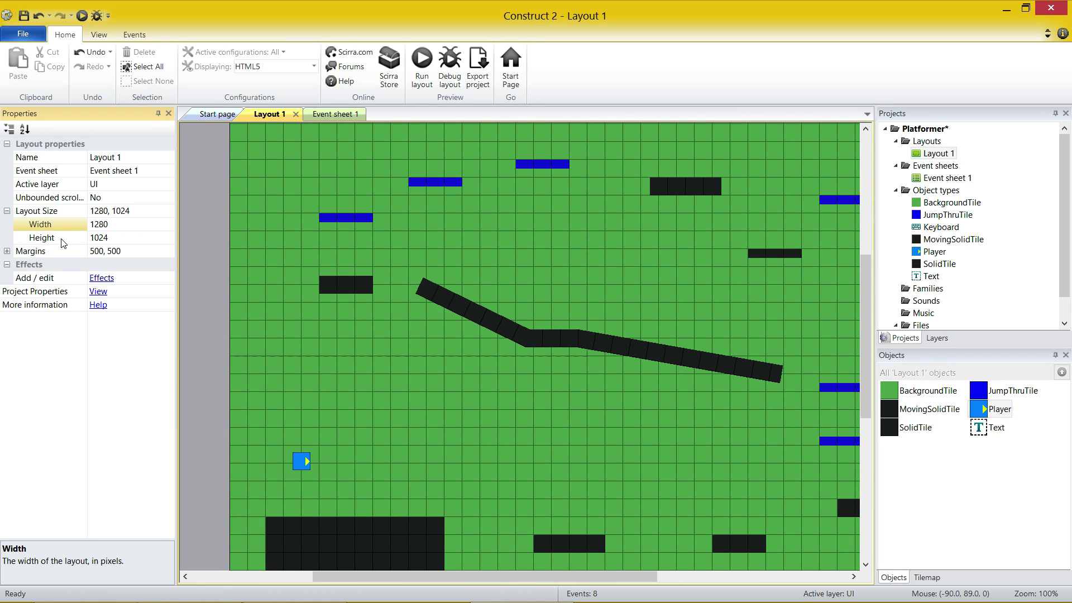
click(67, 238)
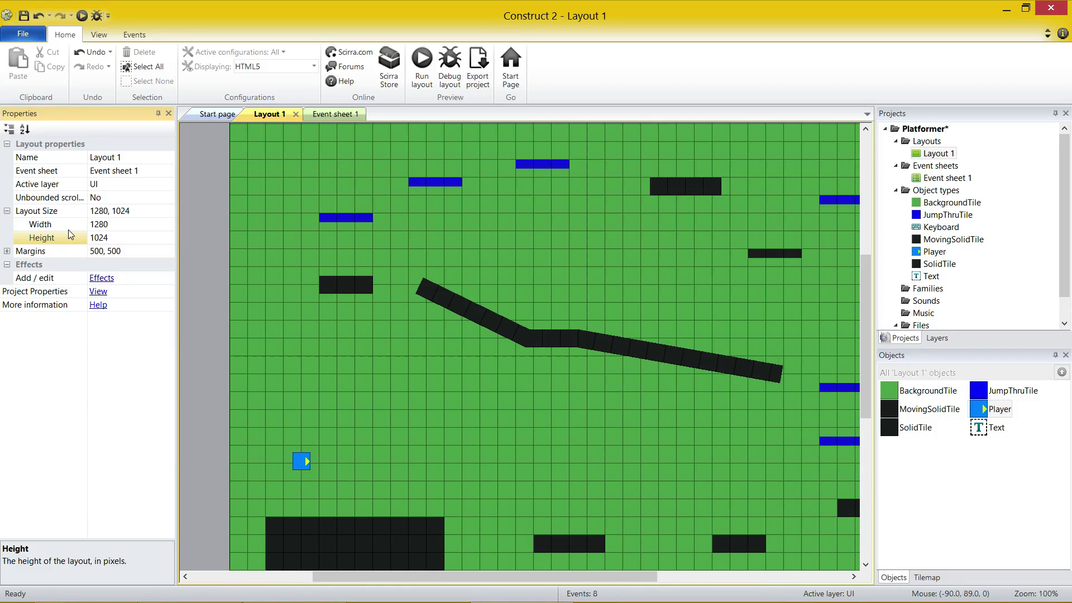
click(68, 227)
click(67, 241)
click(7, 251)
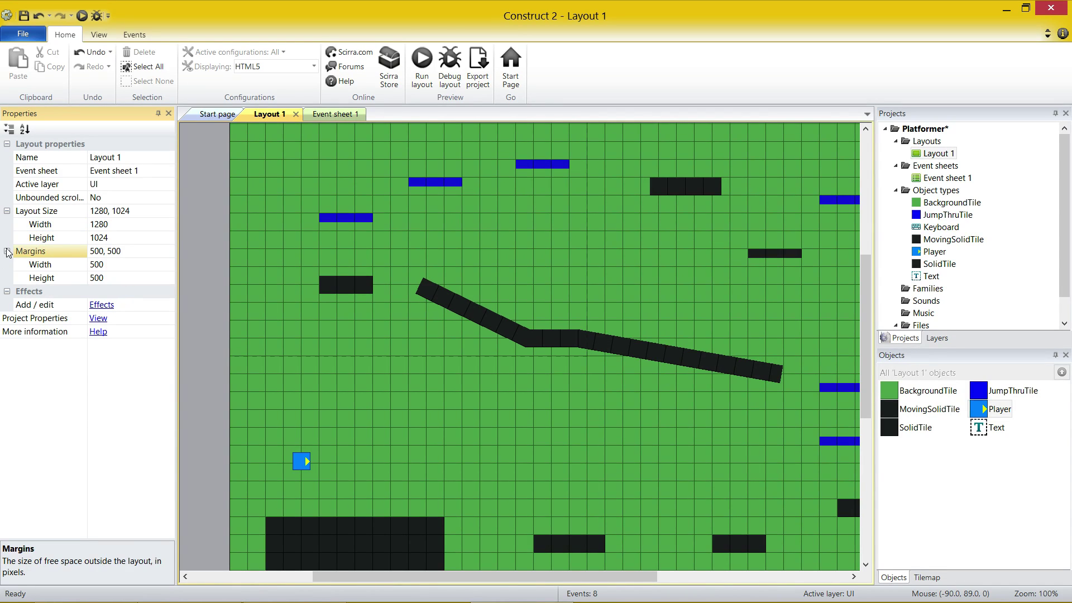
click(65, 265)
click(65, 278)
click(6, 252)
click(7, 211)
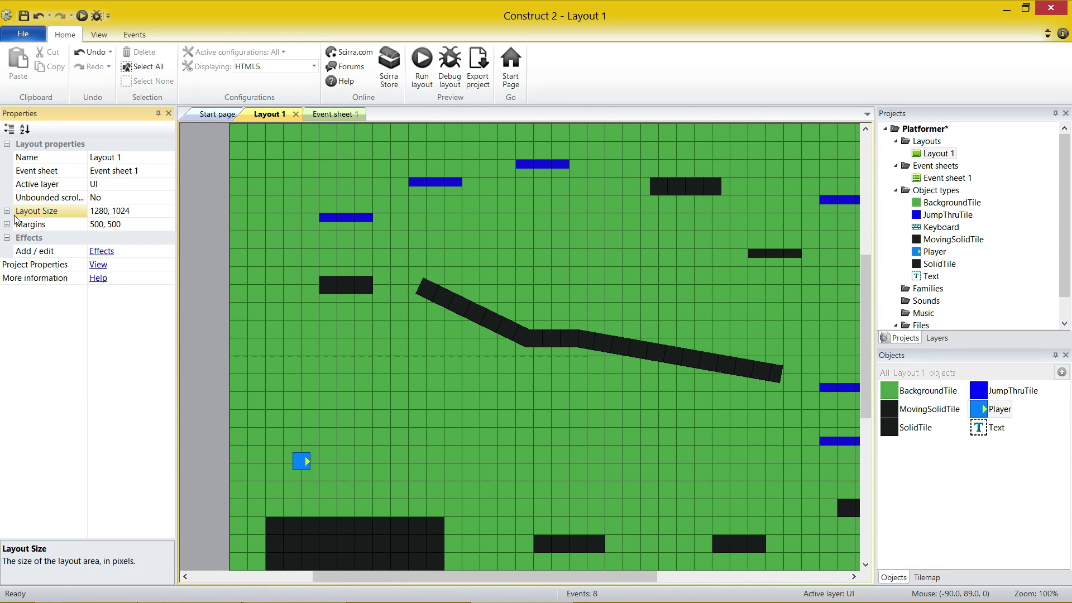
click(6, 239)
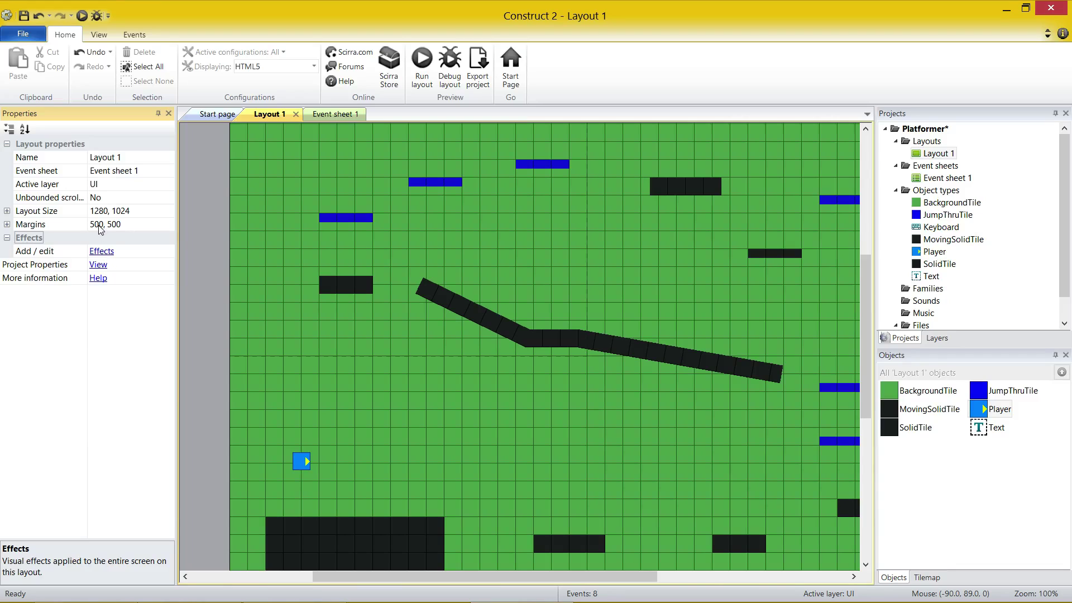
click(129, 158)
click(147, 168)
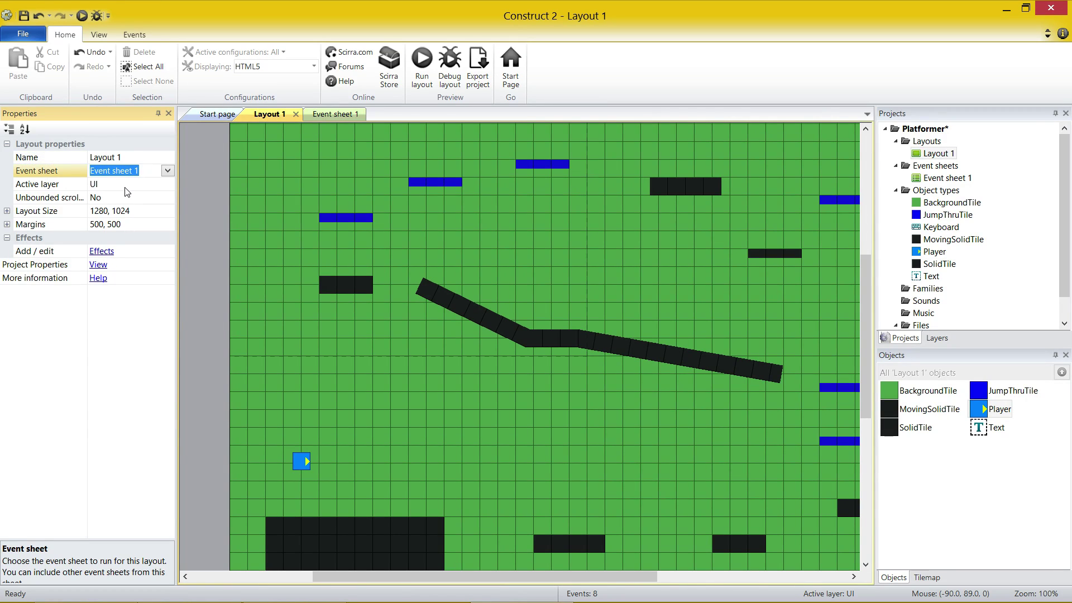
click(126, 184)
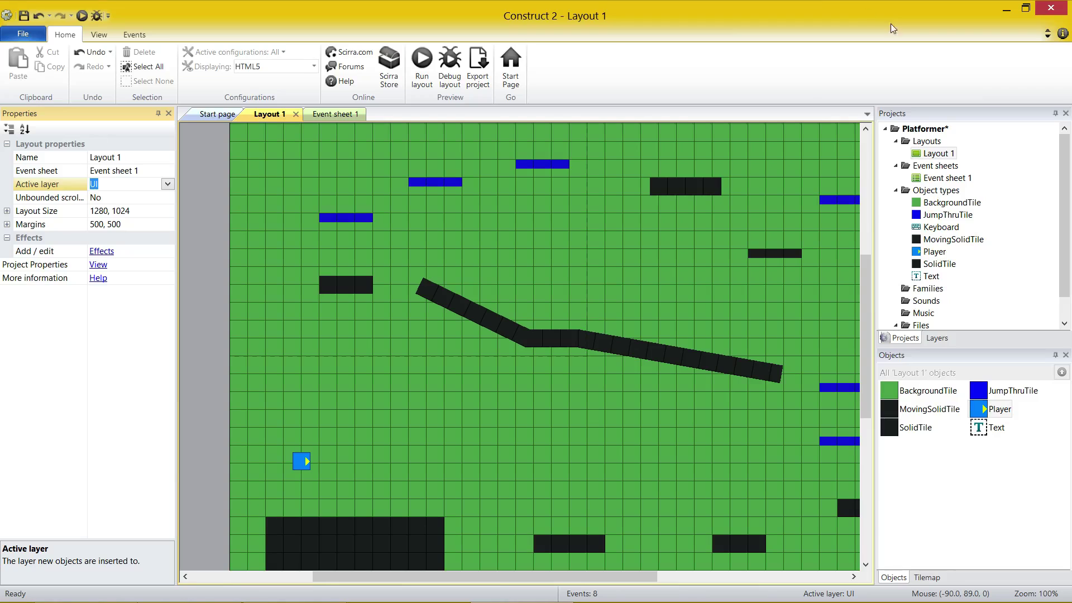
click(960, 204)
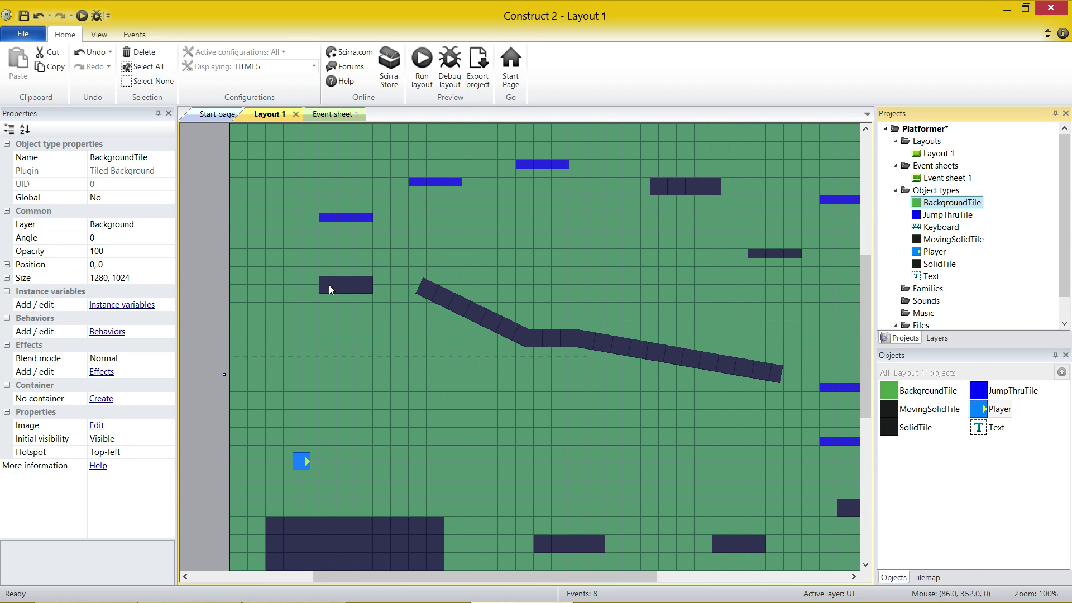
click(948, 215)
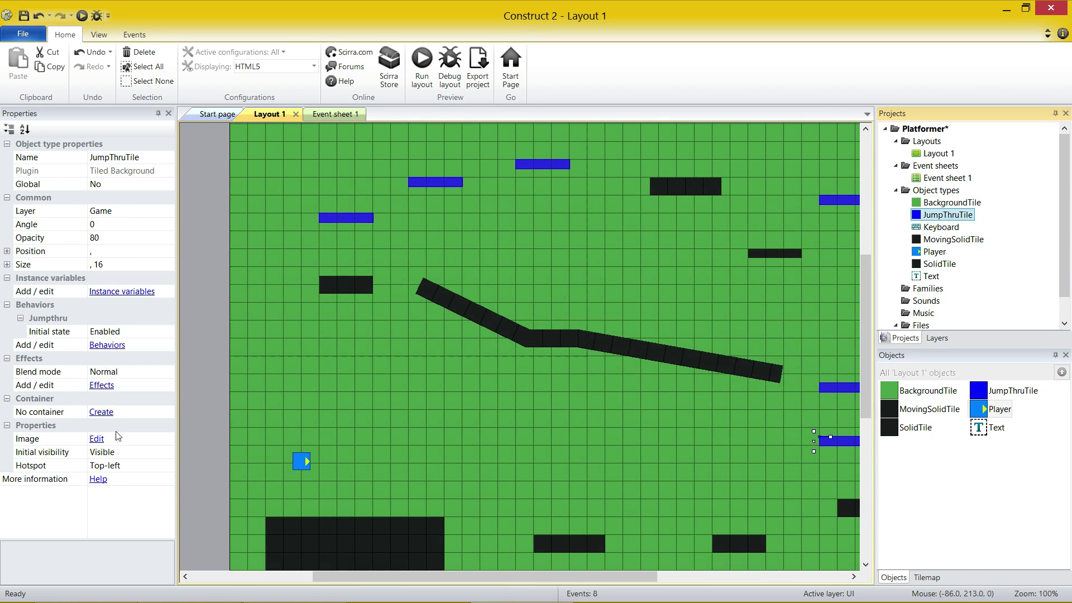
click(952, 240)
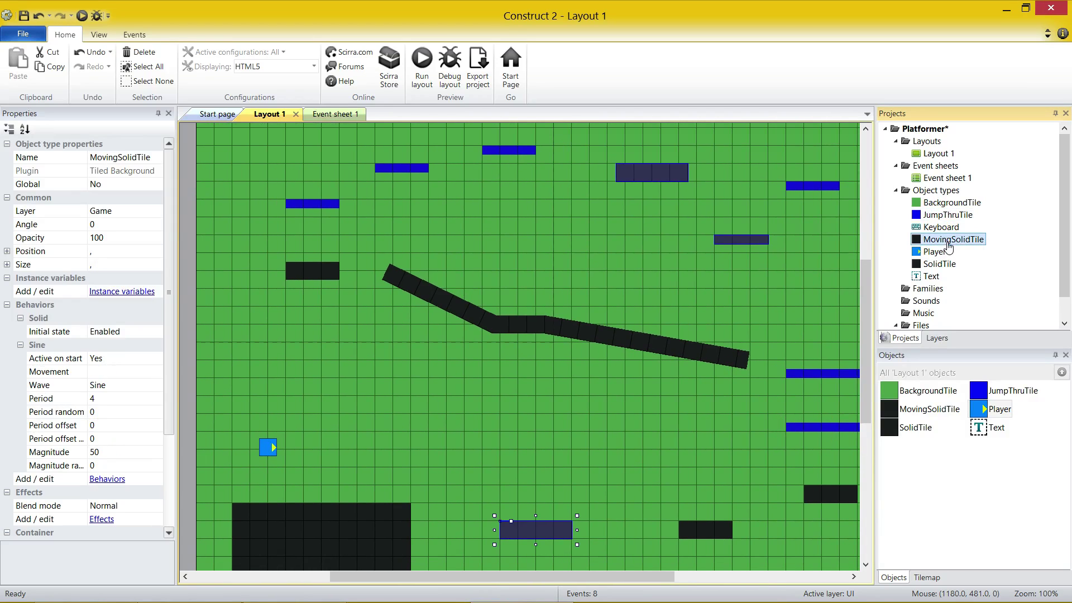
click(943, 252)
click(942, 227)
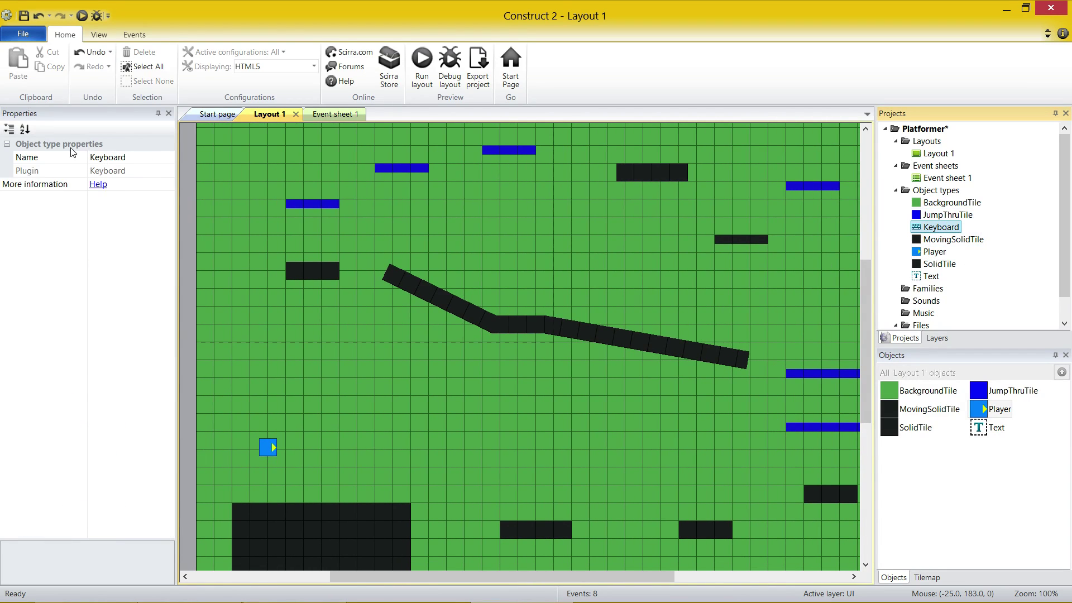
middle_drag(665, 430, 708, 404)
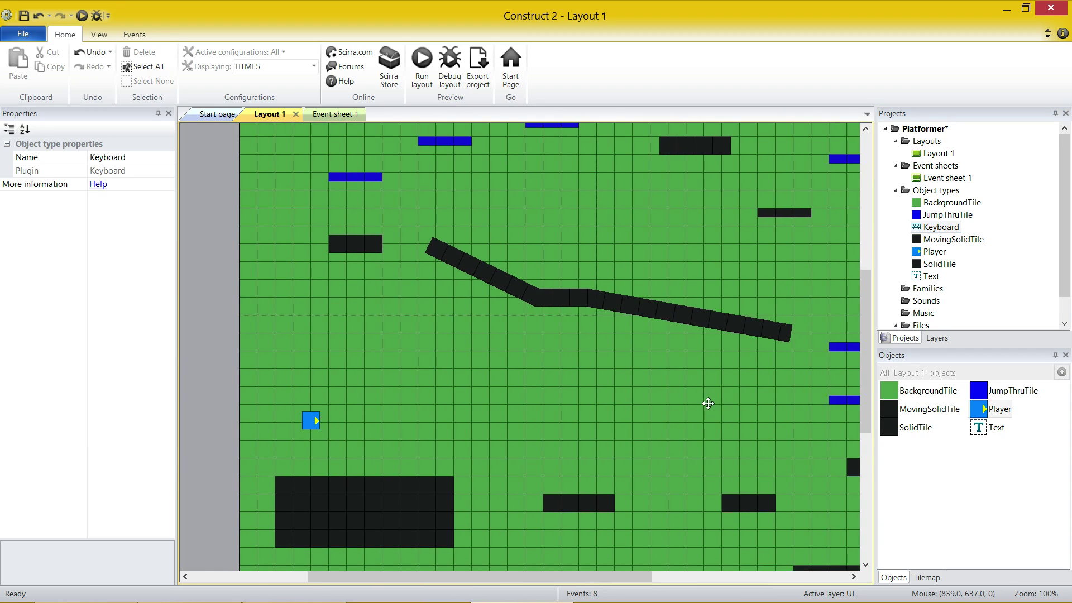
click(714, 409)
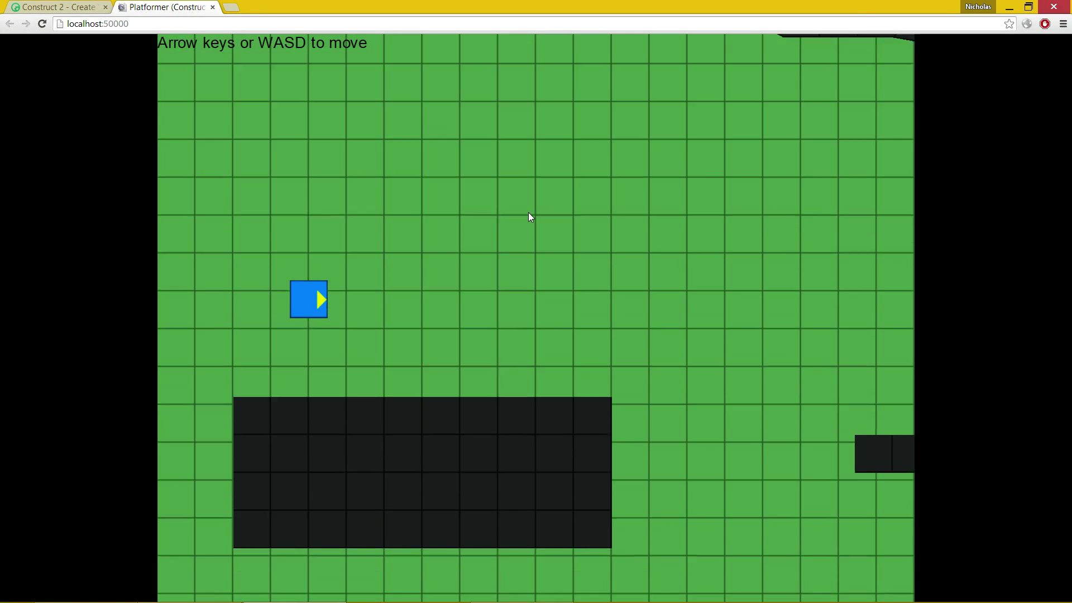
Step: Run and jump the player over to the blue platforms, then drop through one
key(Right)
key(Up)
key(Right)
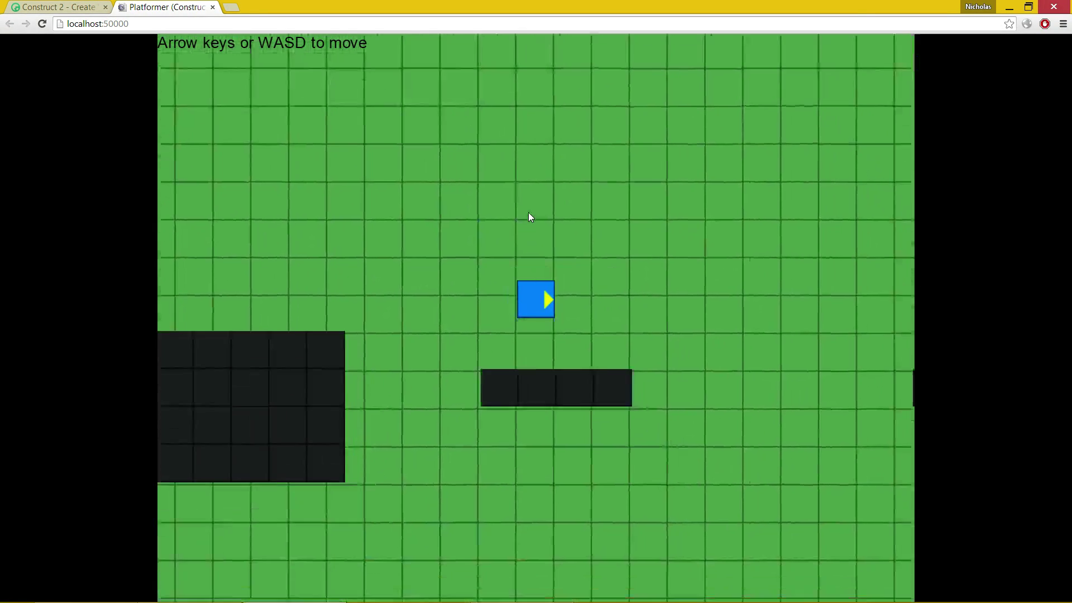
key(Up)
key(Right)
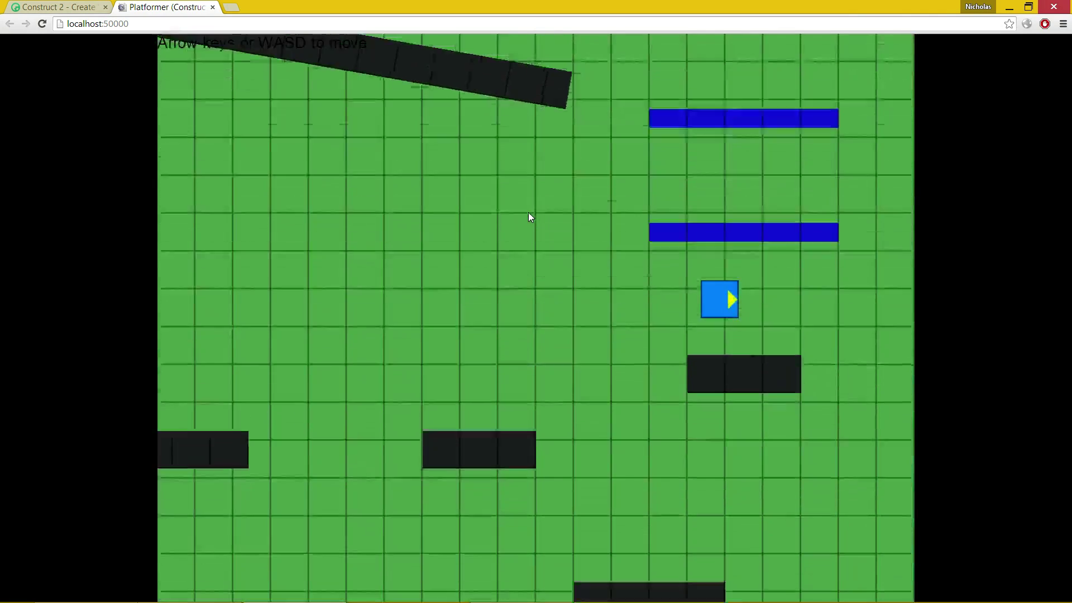
key(Left)
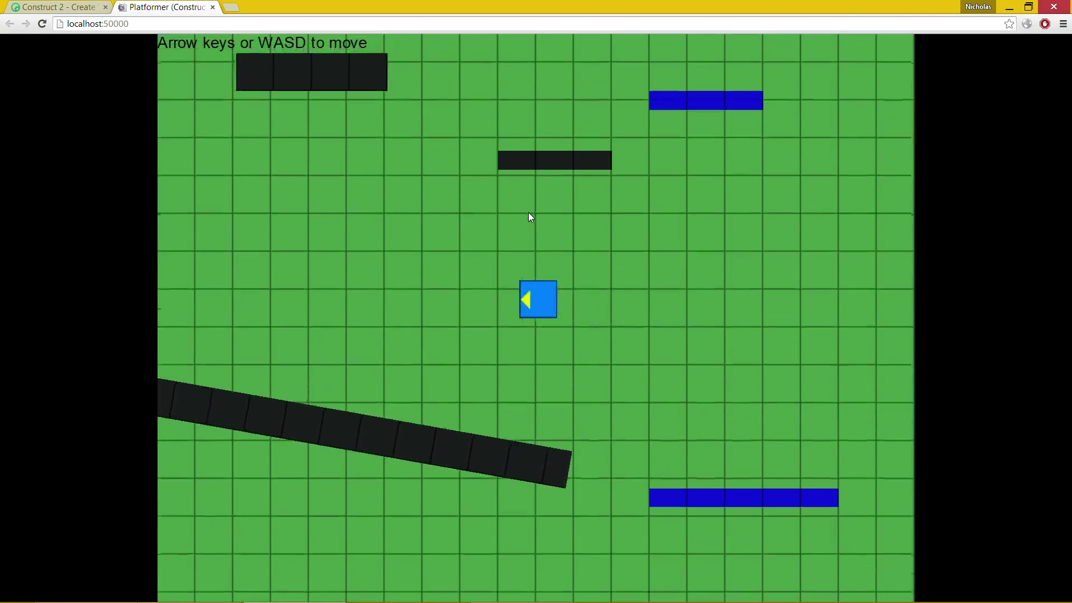
key(Up)
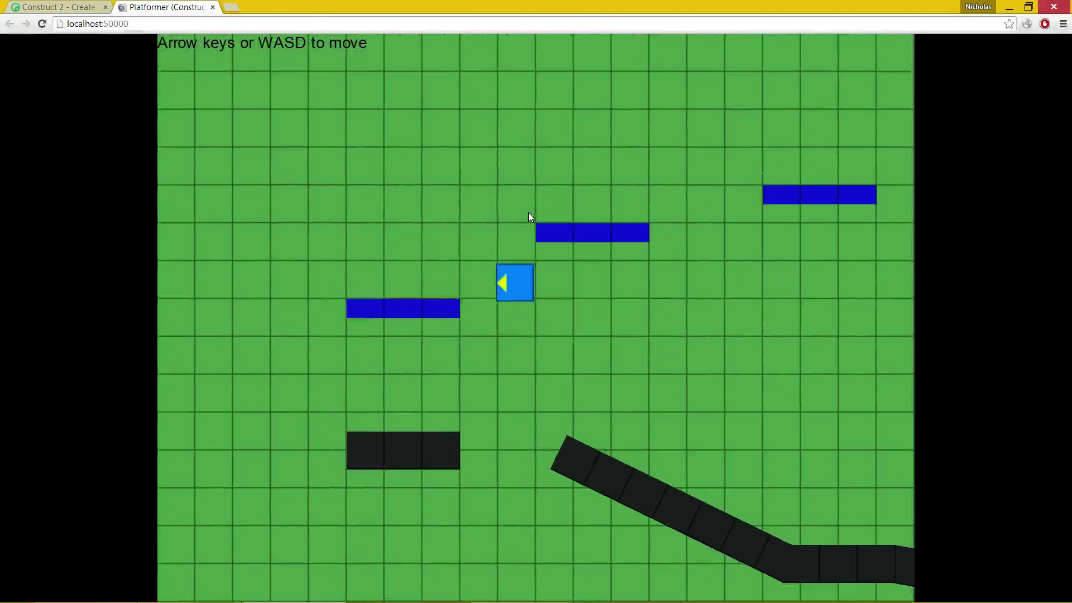
key(Right)
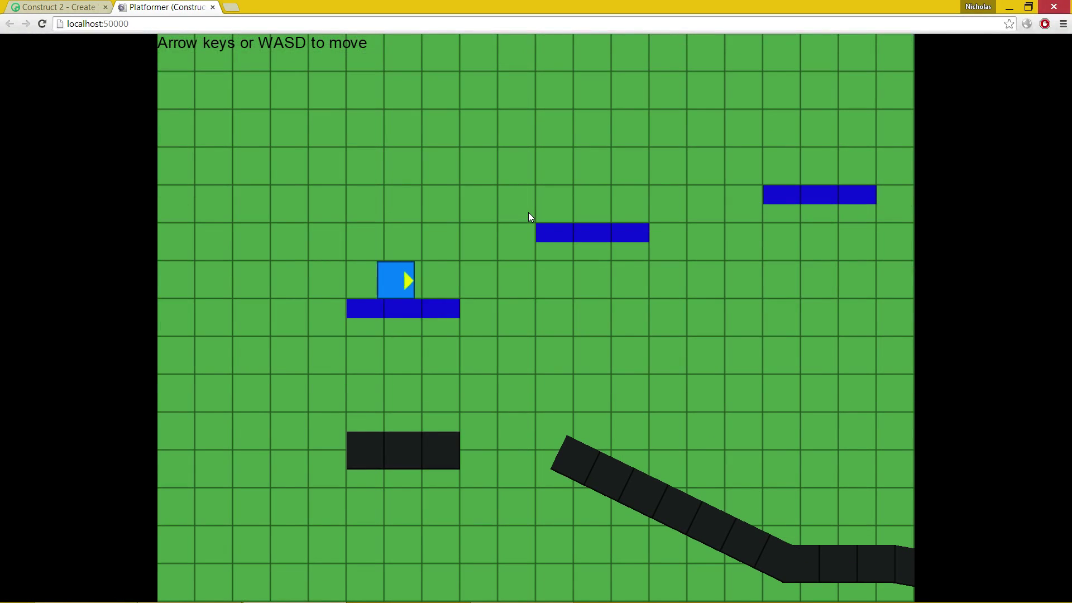
key(Down)
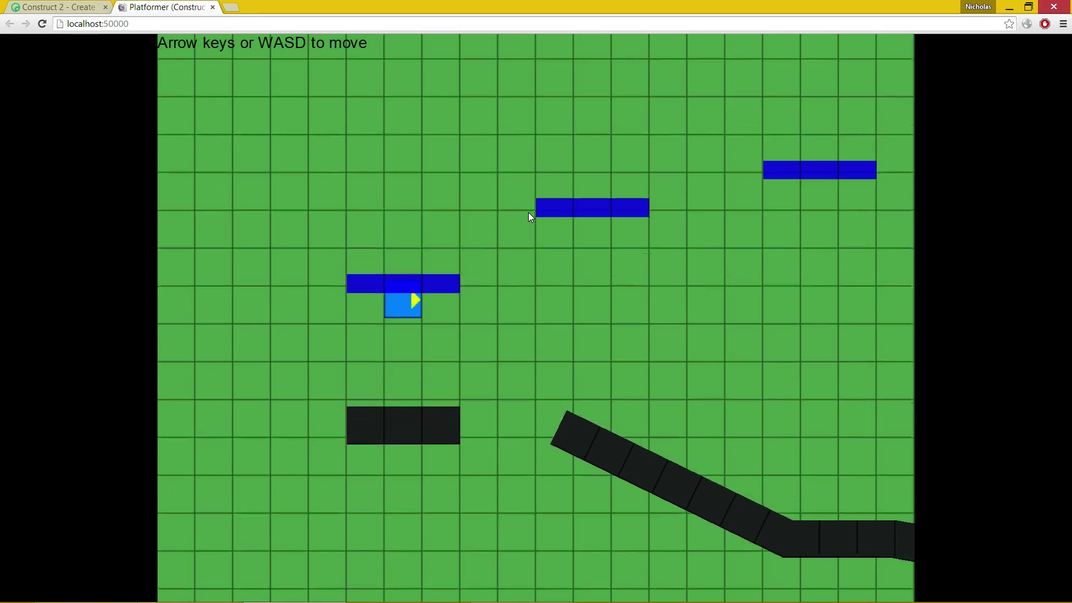
Step: Keep jumping across the blue platforms onto the large black block, then return to Construct 2
key(Up)
key(Right)
key(Right)
key(Up)
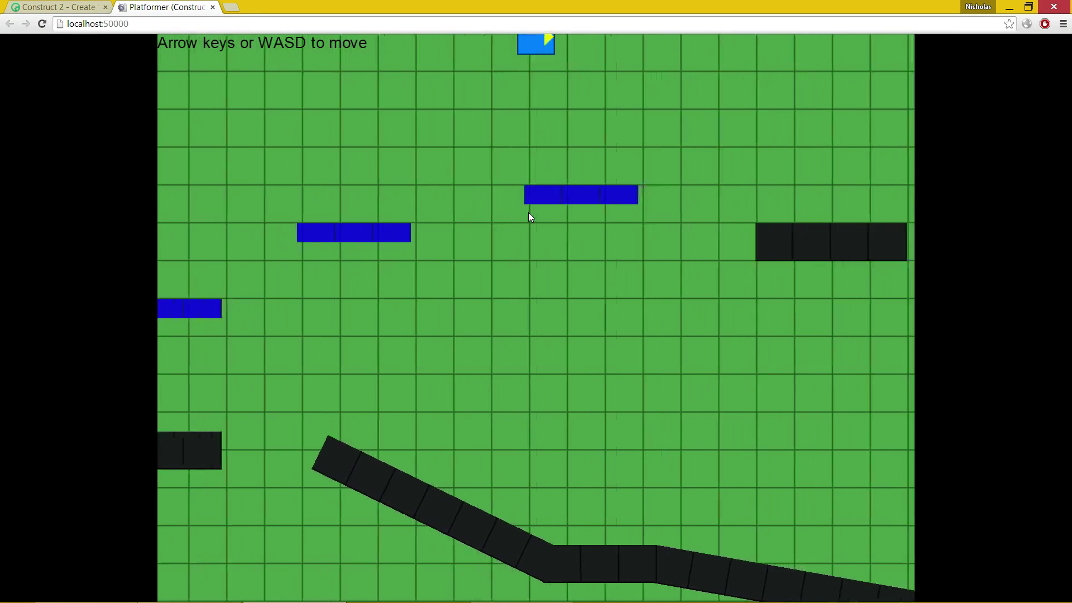
key(Right)
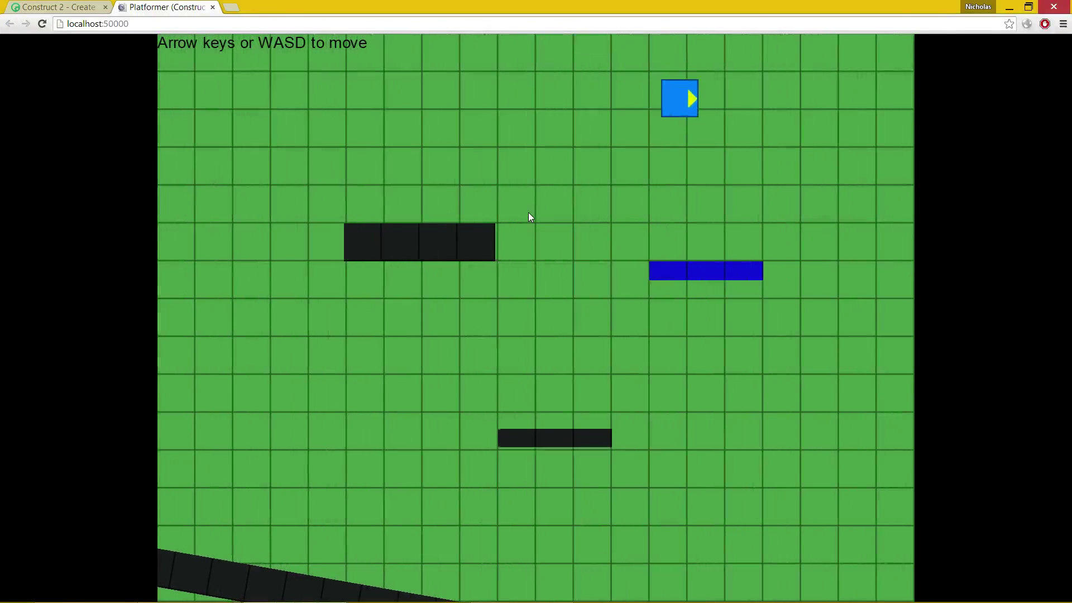
key(Down)
key(Right)
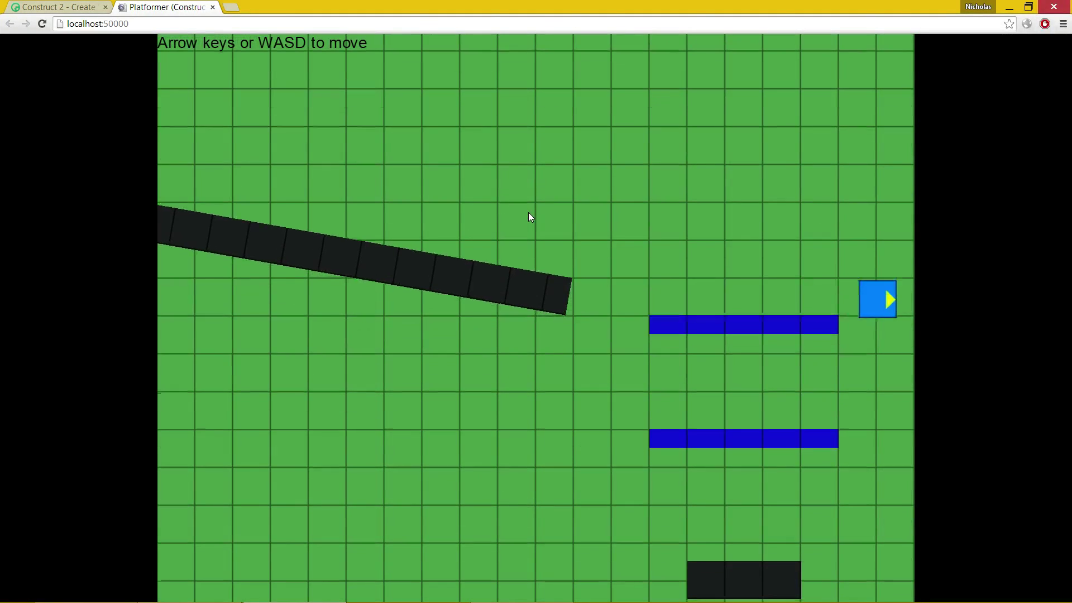
key(Down)
key(Left)
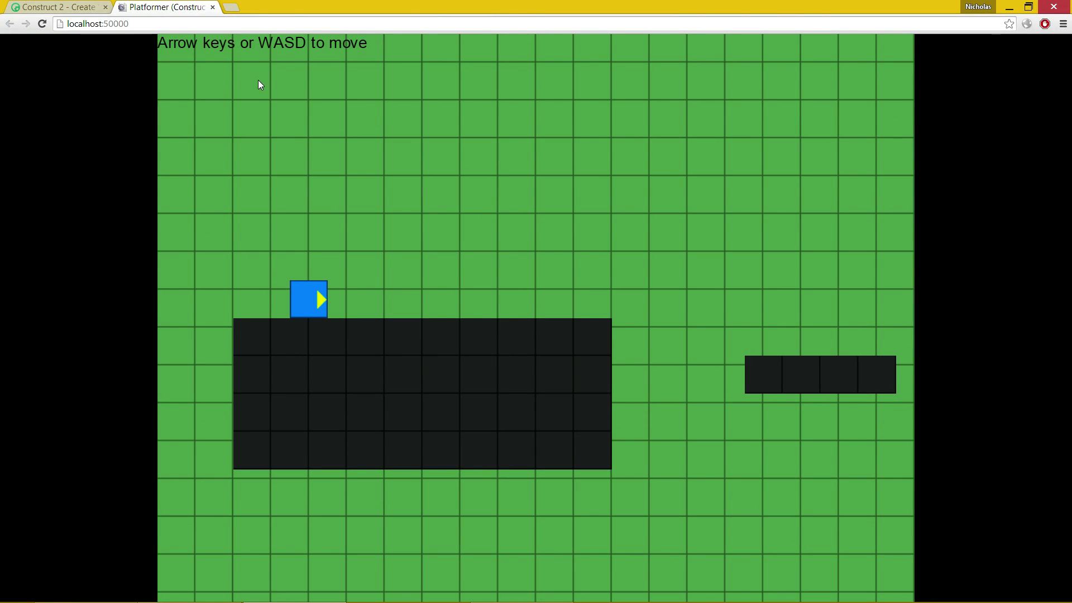
key(alt+Tab)
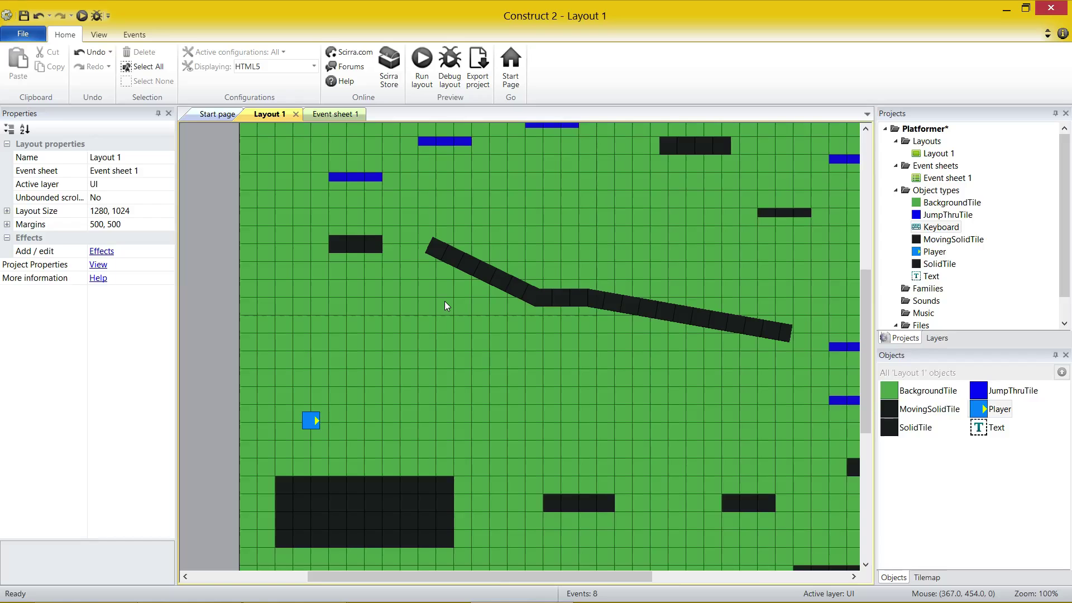
Step: Debug the layout, watching the Player's live position and speed while running and jumping, then return to Construct 2
click(450, 64)
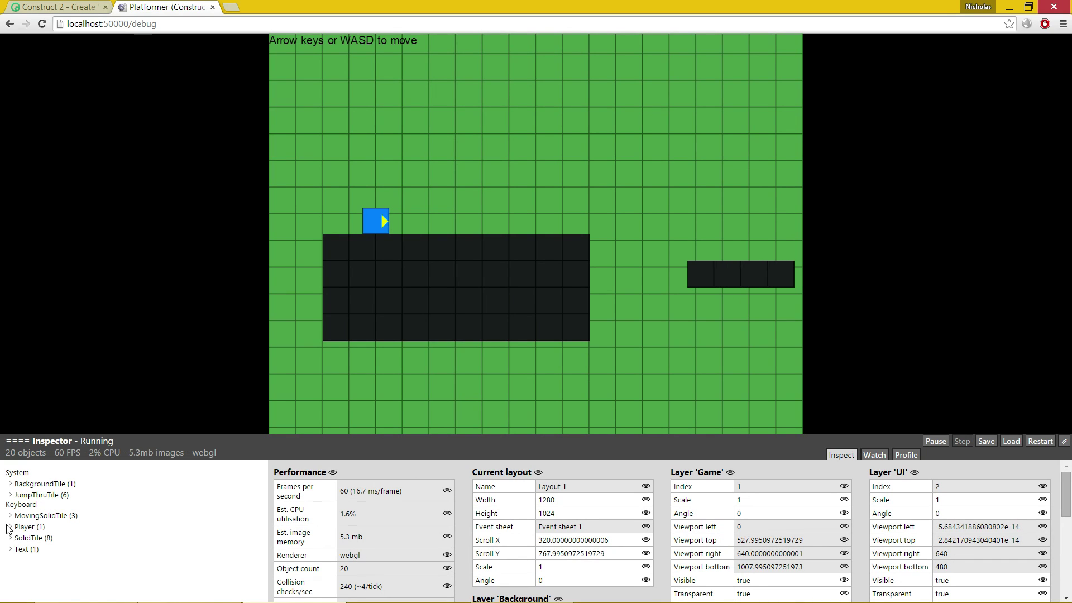
click(18, 528)
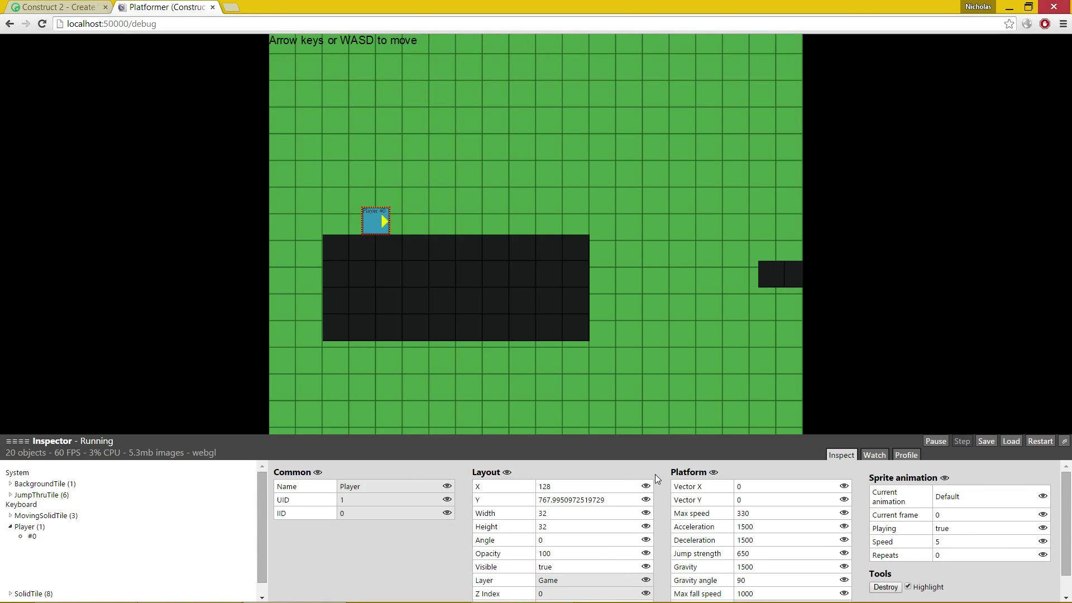
key(Right)
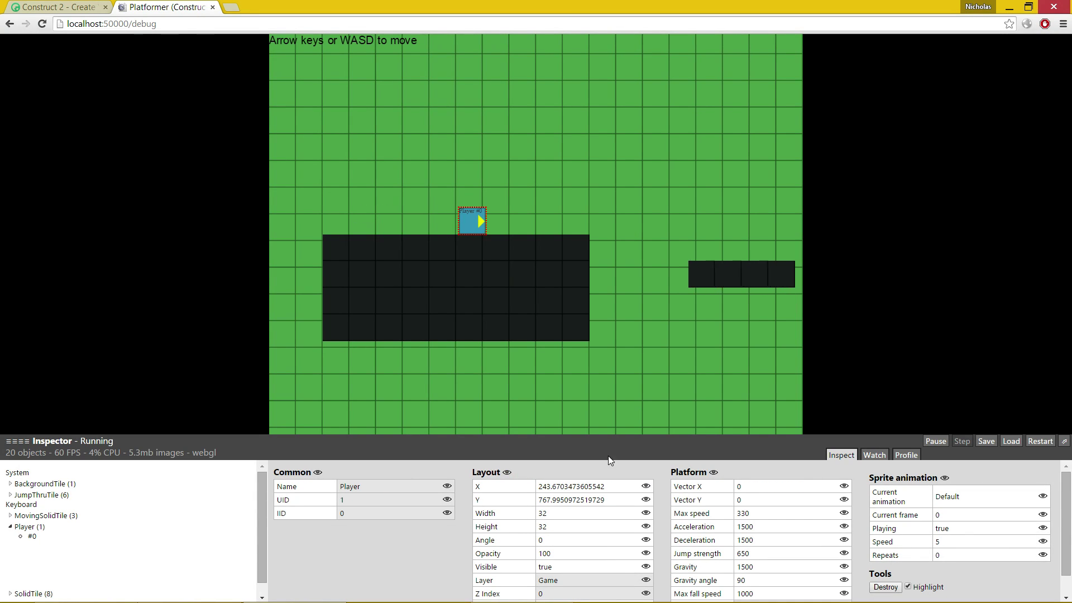
key(Left)
key(Right)
key(Up)
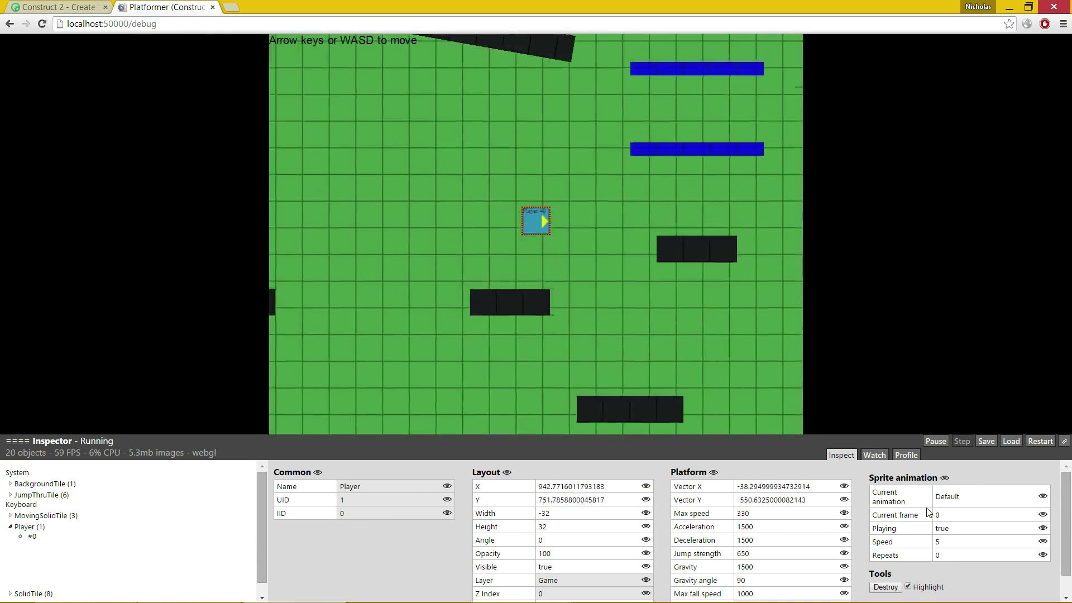
key(Up)
key(Left)
key(Up)
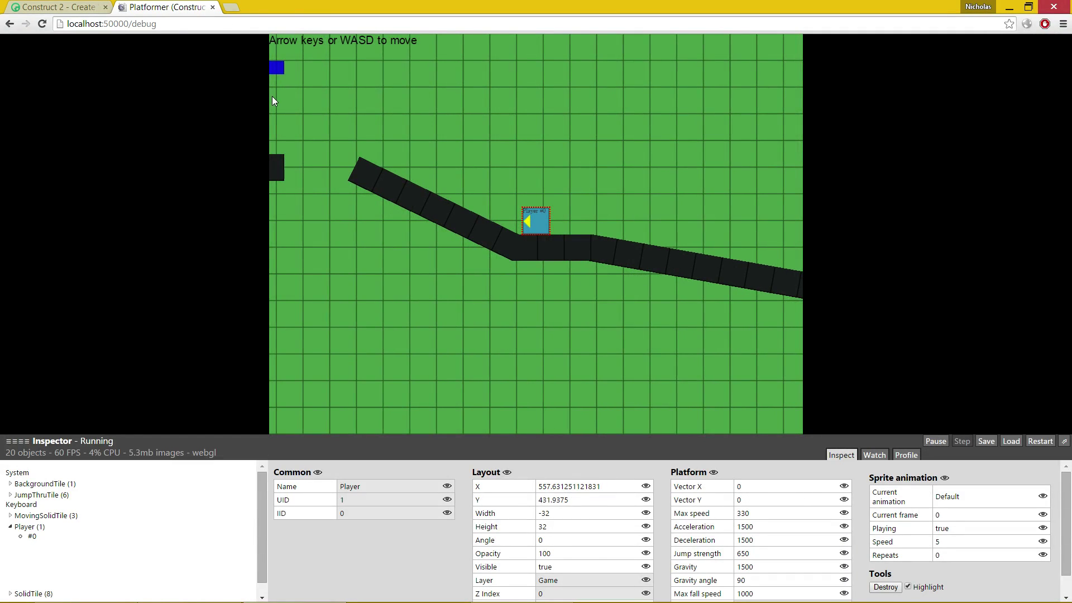
key(alt+Tab)
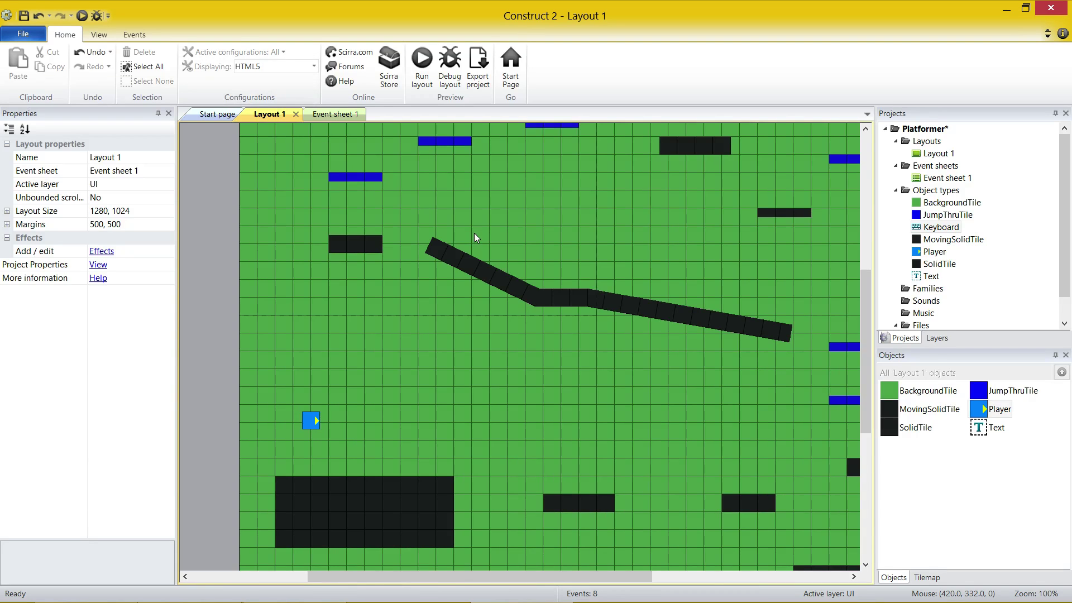